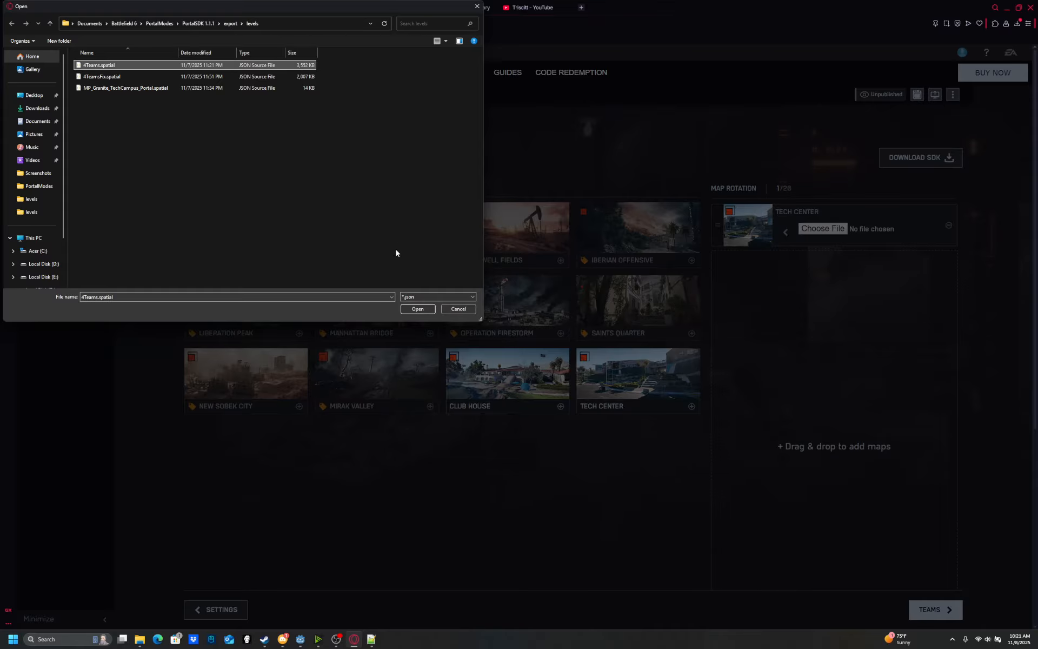
Attach the 4Teams.spatial file to the Tech Center map, save the experience, and reopen the map's spatial file attachment.
{"action": "left_click", "coordinate": [424, 311]}
{"action": "left_click", "coordinate": [918, 94]}
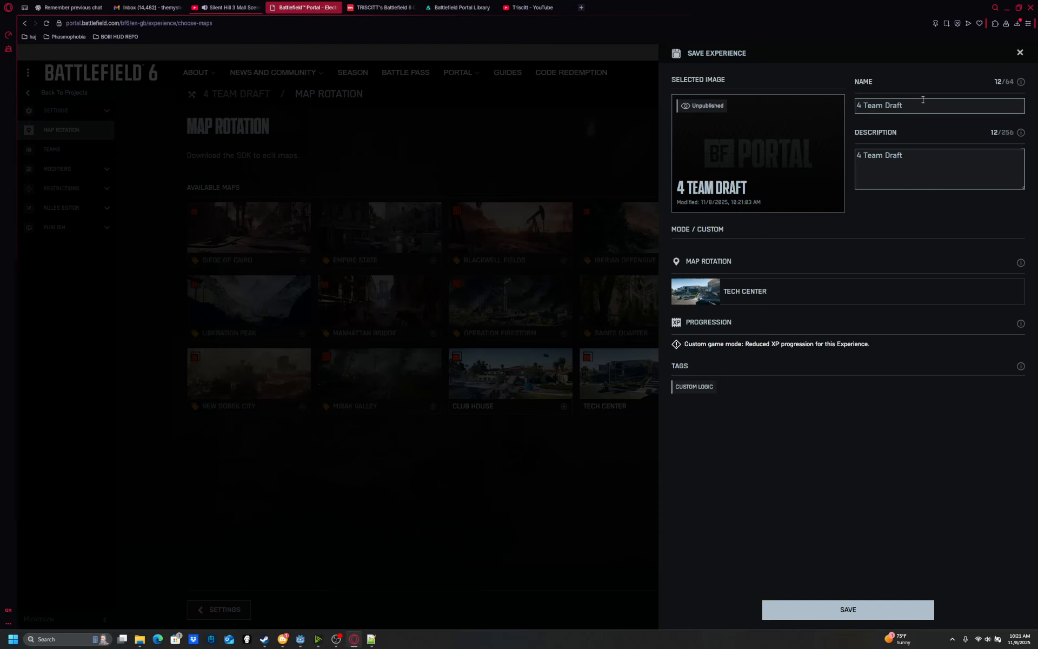
{"action": "left_click", "coordinate": [886, 612]}
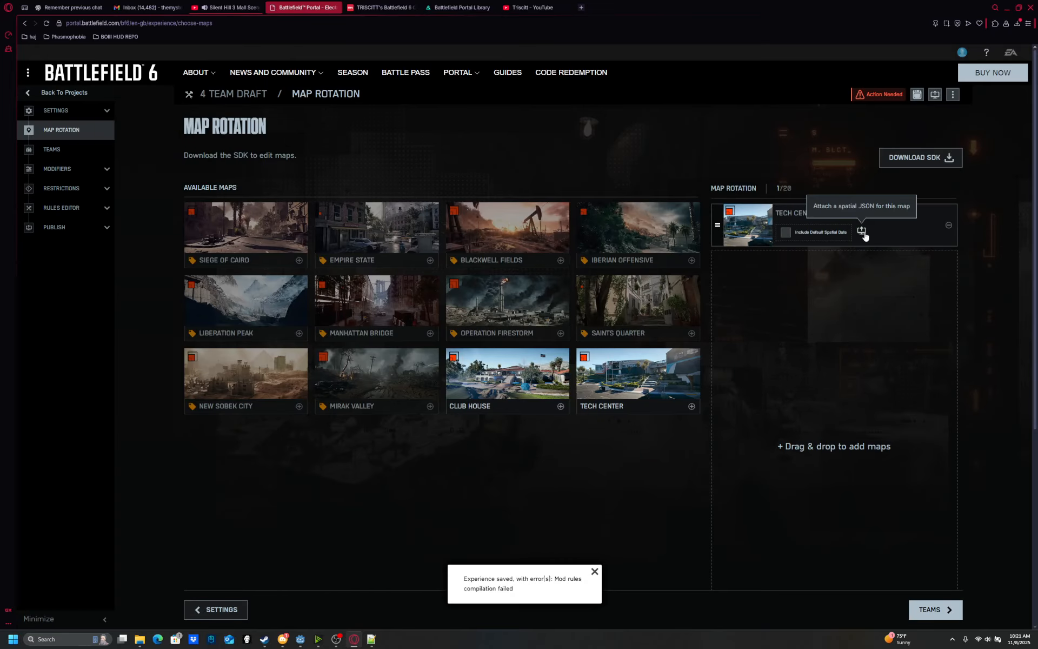
{"action": "left_click", "coordinate": [861, 229]}
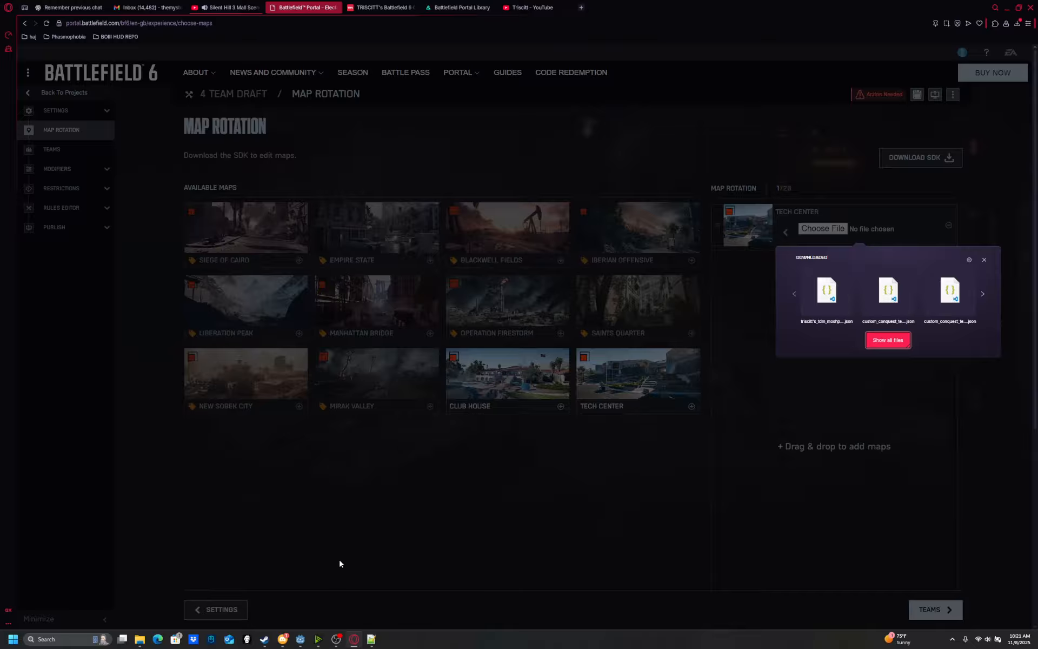
Switch to Godot and examine the TEAM_1_HQ area and its surroundings in the MP_Granite_TechCampus_Portal level.
{"action": "left_click", "coordinate": [300, 639]}
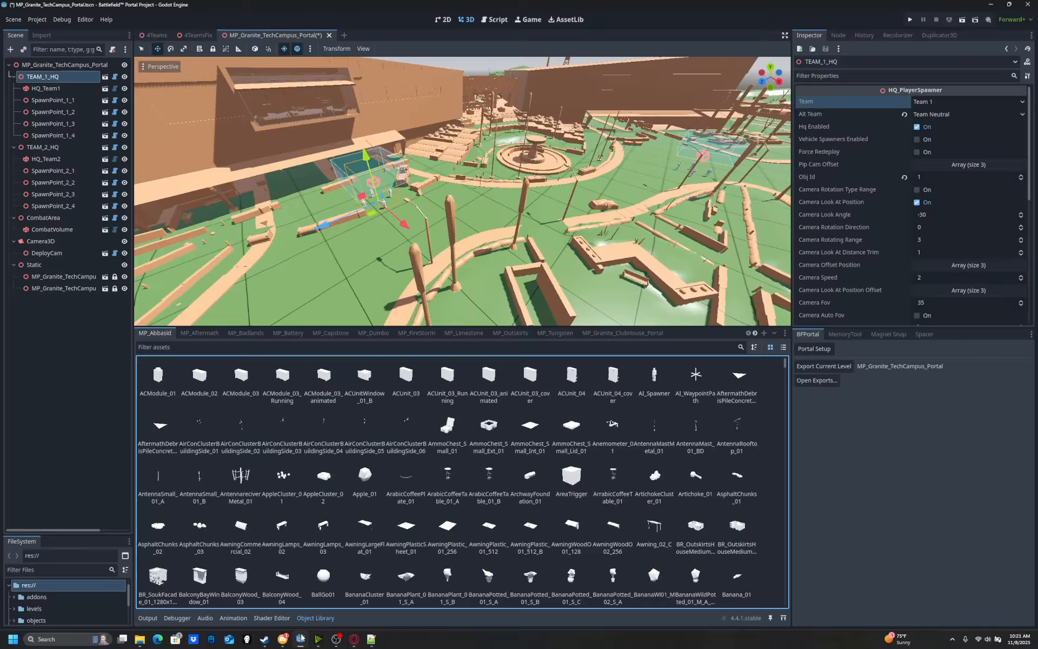
{"action": "mouse_move", "coordinate": [292, 427]}
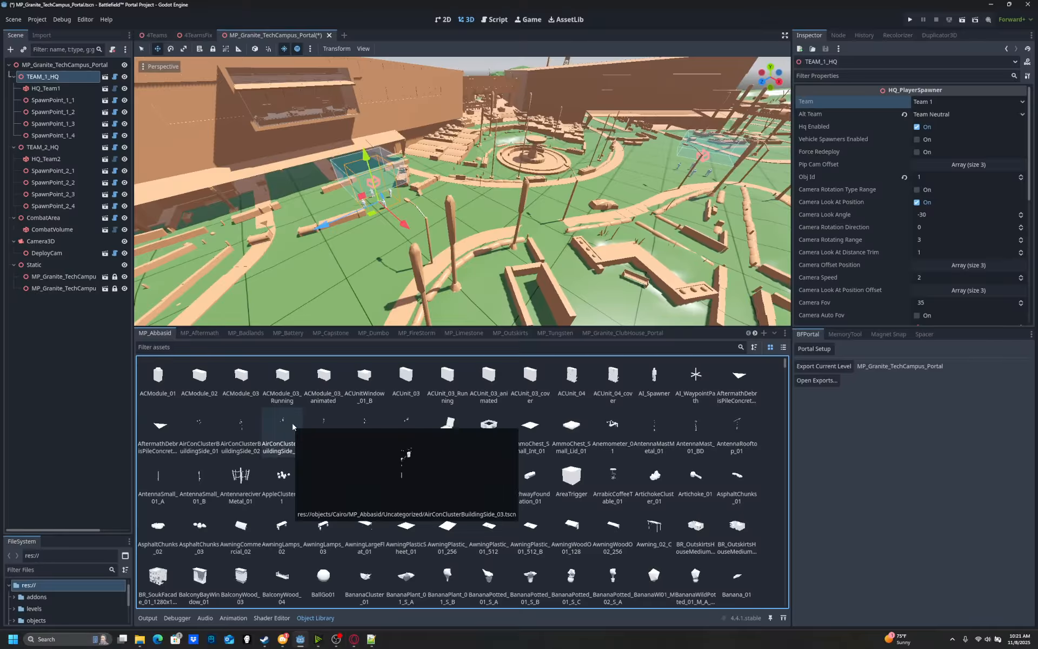
{"action": "left_click", "coordinate": [407, 192]}
{"action": "right_click_drag", "start_coordinate": [407, 192], "coordinate": [504, 177]}
{"action": "key", "text": "w"}
{"action": "key", "text": "s"}
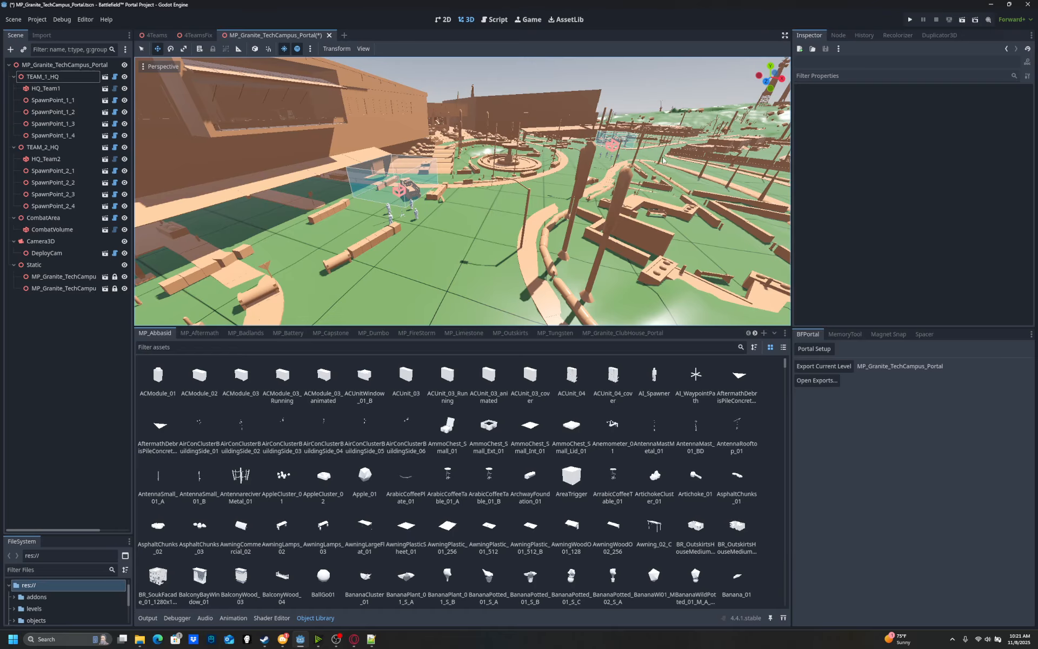
{"action": "right_click_drag", "start_coordinate": [560, 171], "coordinate": [560, 171]}
{"action": "key", "text": "a"}
{"action": "key", "text": "w"}
{"action": "left_click_drag", "start_coordinate": [344, 137], "coordinate": [554, 270]}
{"action": "left_click", "coordinate": [554, 269]}
{"action": "right_click_drag", "start_coordinate": [521, 218], "coordinate": [521, 218]}
{"action": "key", "text": "a"}
{"action": "key", "text": "s"}
{"action": "left_click_drag", "start_coordinate": [348, 98], "coordinate": [563, 278]}
{"action": "left_click", "coordinate": [564, 277]}
{"action": "right_click_drag", "start_coordinate": [563, 277], "coordinate": [567, 277]}
{"action": "key", "text": "w"}
{"action": "key", "text": "d"}
{"action": "key", "text": "s"}
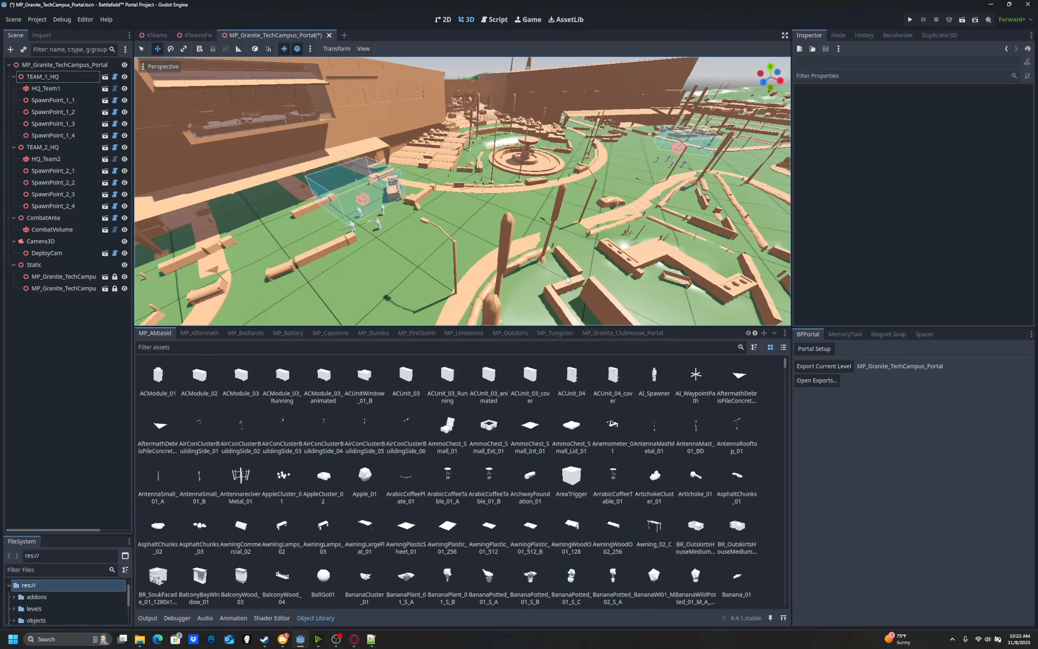
Examine the fountain plaza and move in on the TEAM_2_HQ spawn points.
{"action": "key", "text": "w"}
{"action": "right_click_drag", "start_coordinate": [514, 247], "coordinate": [507, 240]}
{"action": "key", "text": "w"}
{"action": "key", "text": "s"}
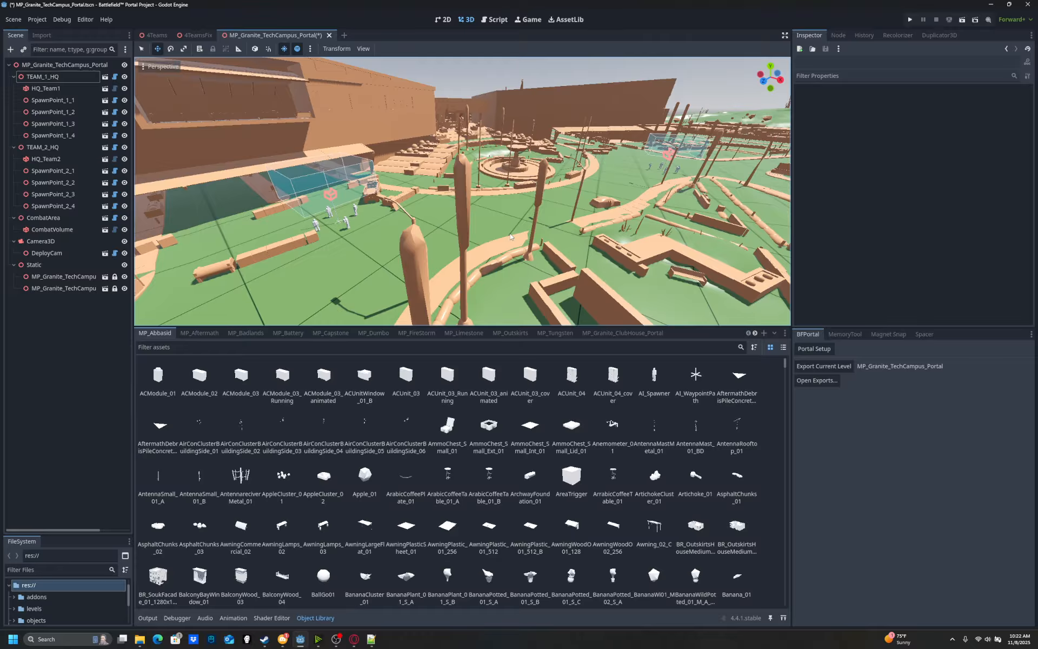
{"action": "right_click_drag", "start_coordinate": [510, 234], "coordinate": [454, 194]}
{"action": "key", "text": "w"}
{"action": "key", "text": "w"}
{"action": "key", "text": "s"}
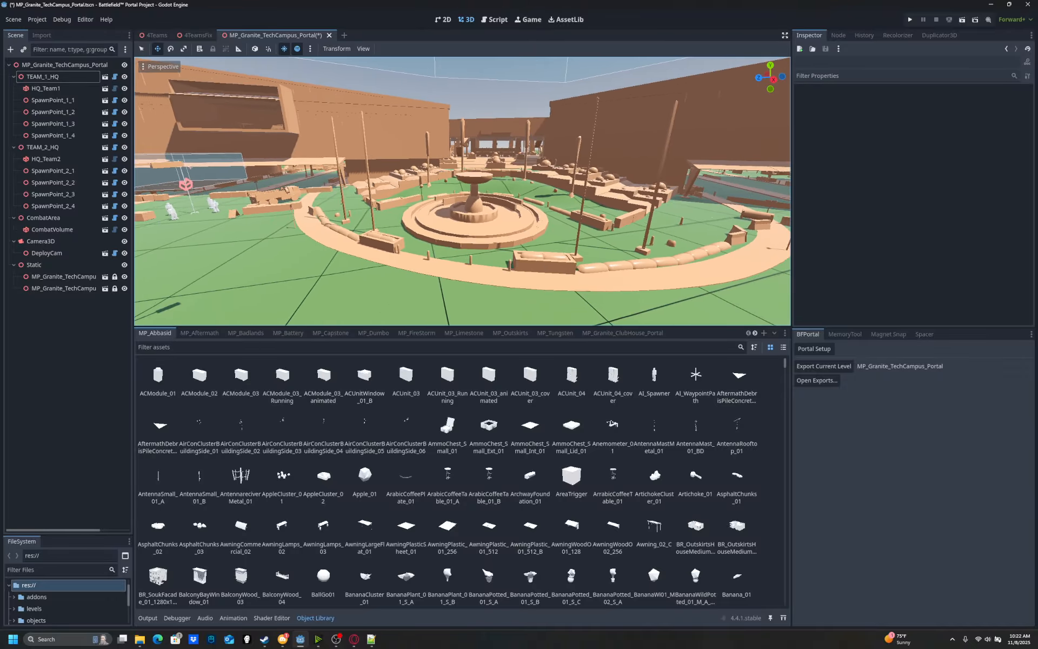
{"action": "right_click_drag", "start_coordinate": [525, 231], "coordinate": [510, 209]}
{"action": "key", "text": "s"}
{"action": "key", "text": "w"}
{"action": "key", "text": "d"}
{"action": "key", "text": "w"}
{"action": "key", "text": "s"}
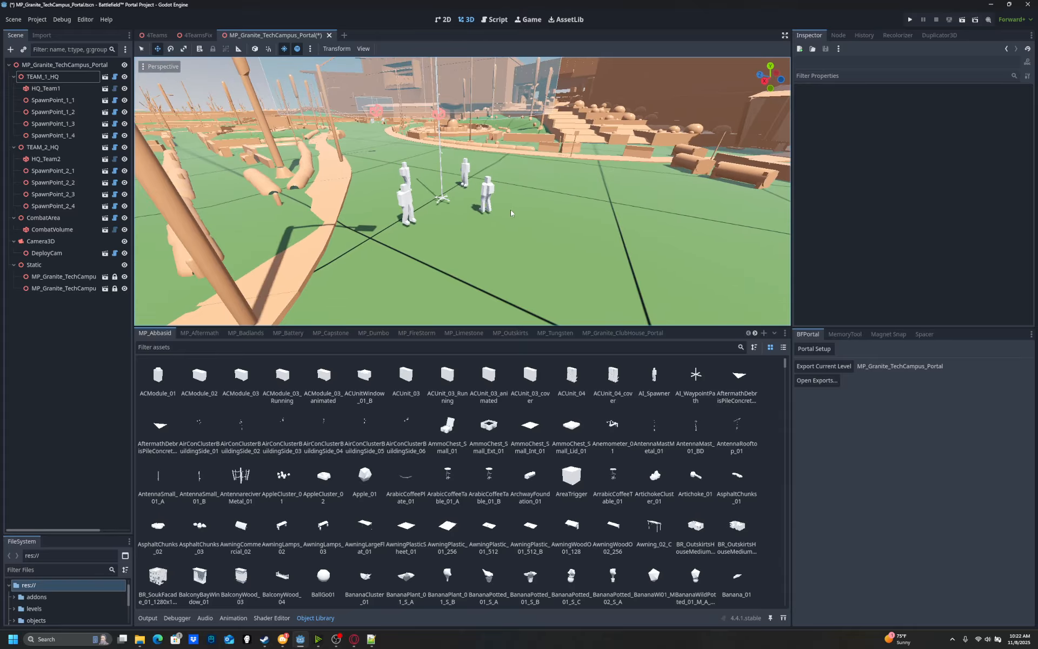
Focus on TEAM_2_HQ and inspect the spawn point figures around it up close.
{"action": "left_click", "coordinate": [442, 200]}
{"action": "key", "text": "f"}
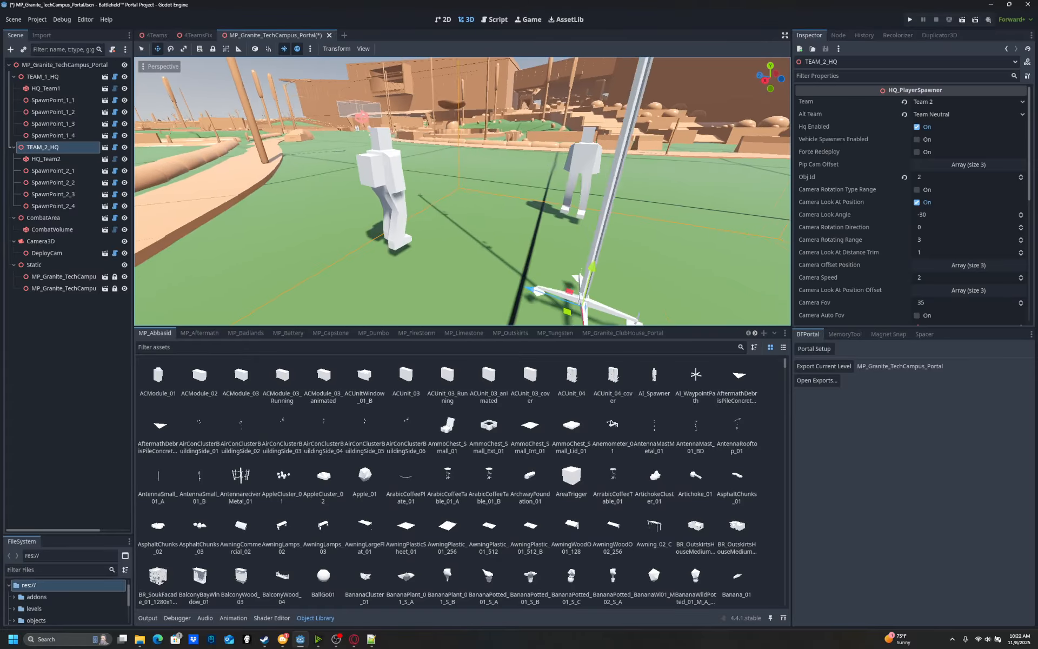
{"action": "right_click_drag", "start_coordinate": [519, 200], "coordinate": [151, 200]}
{"action": "left_click", "coordinate": [456, 199]}
{"action": "key", "text": "d"}
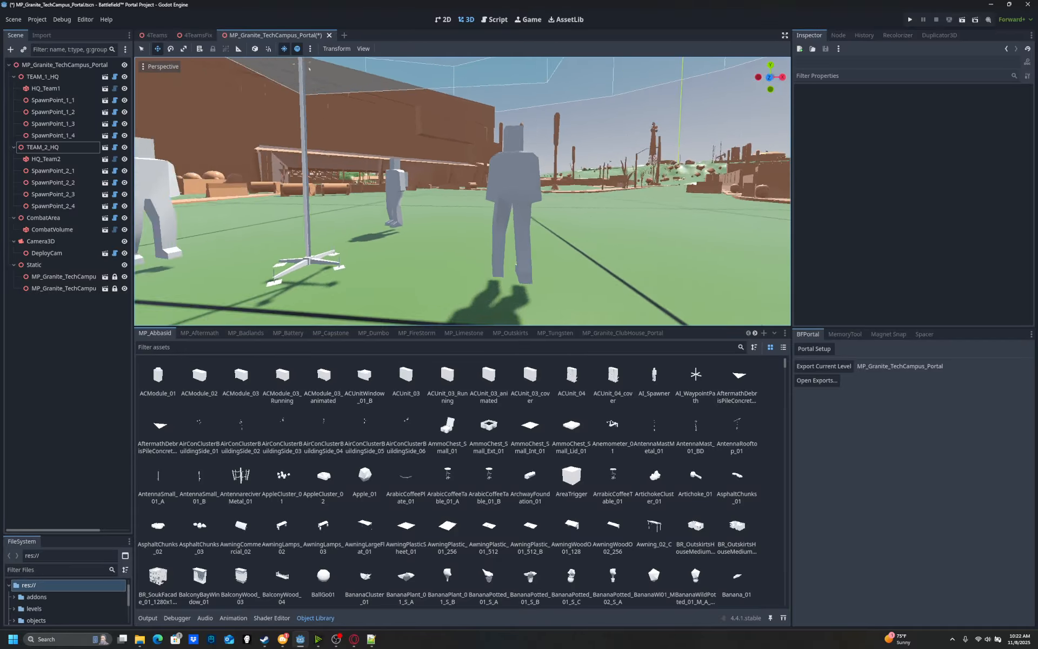
{"action": "key", "text": "s"}
{"action": "right_click_drag", "start_coordinate": [462, 195], "coordinate": [416, 219]}
{"action": "key", "text": "w"}
{"action": "key", "text": "s"}
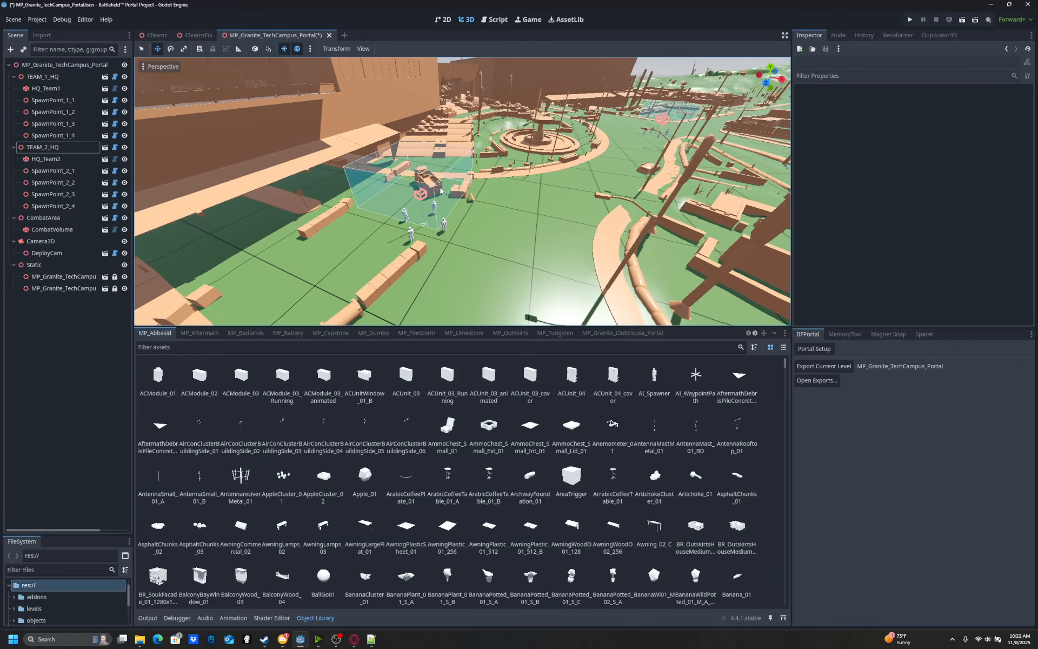
Survey both team headquarters and the ground between them from an elevated viewpoint.
{"action": "key", "text": "s"}
{"action": "right_click_drag", "start_coordinate": [497, 220], "coordinate": [474, 222]}
{"action": "key", "text": "d"}
{"action": "key", "text": "s"}
{"action": "key", "text": "d"}
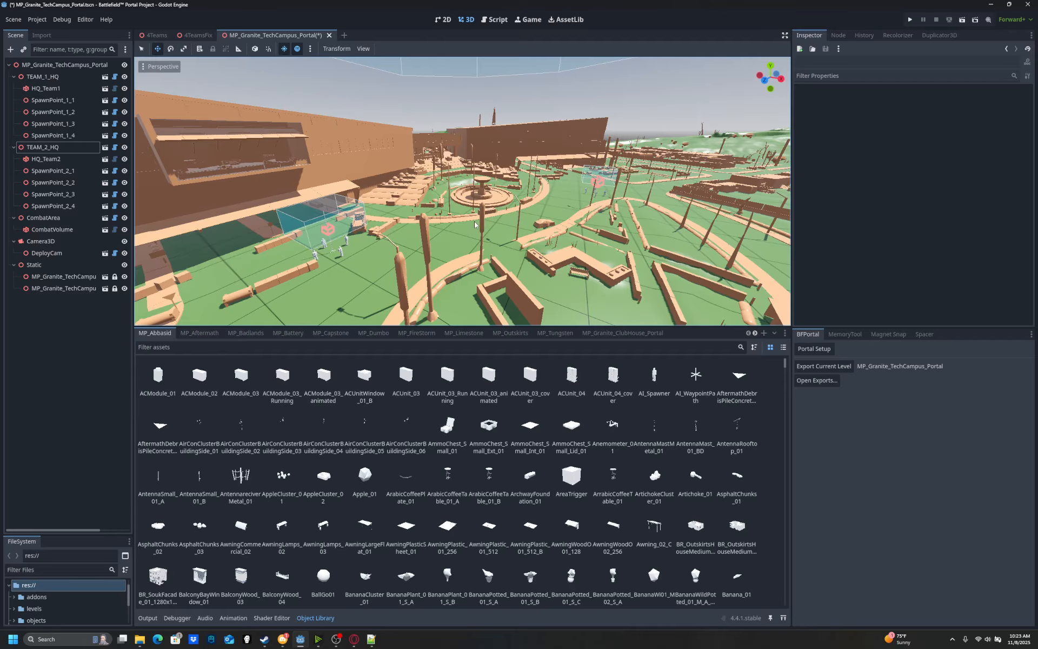
{"action": "key", "text": "w"}
{"action": "right_click_drag", "start_coordinate": [535, 255], "coordinate": [502, 231]}
{"action": "key", "text": "d"}
{"action": "key", "text": "a"}
{"action": "key", "text": "a"}
{"action": "key", "text": "d"}
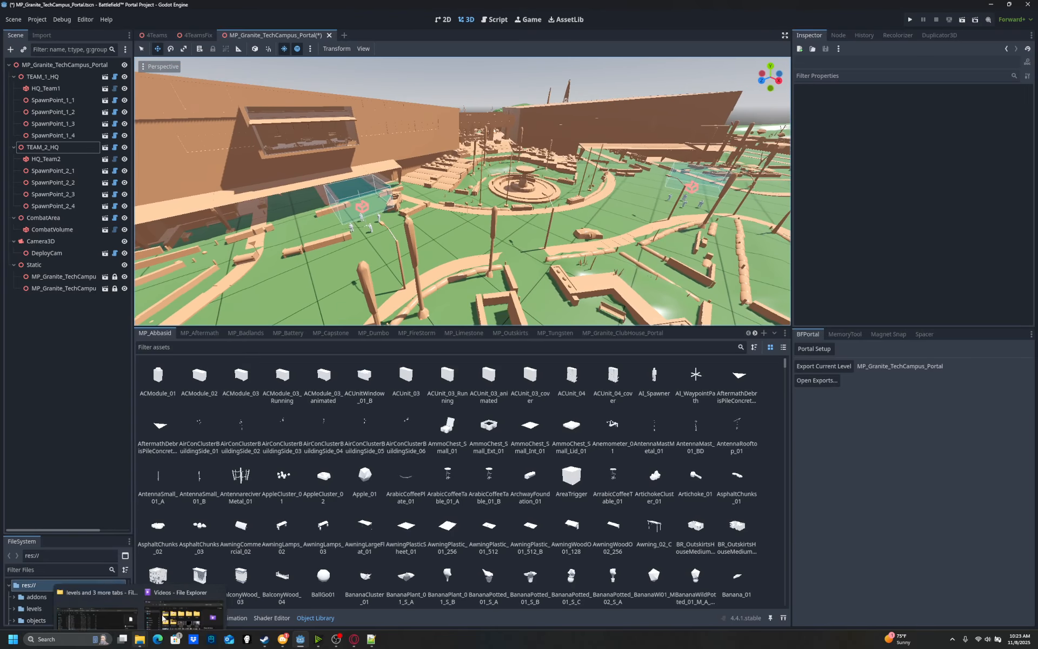
Open the 4TeamsFix scene and inspect the plaster walls of one tower up close.
{"action": "left_click", "coordinate": [206, 35]}
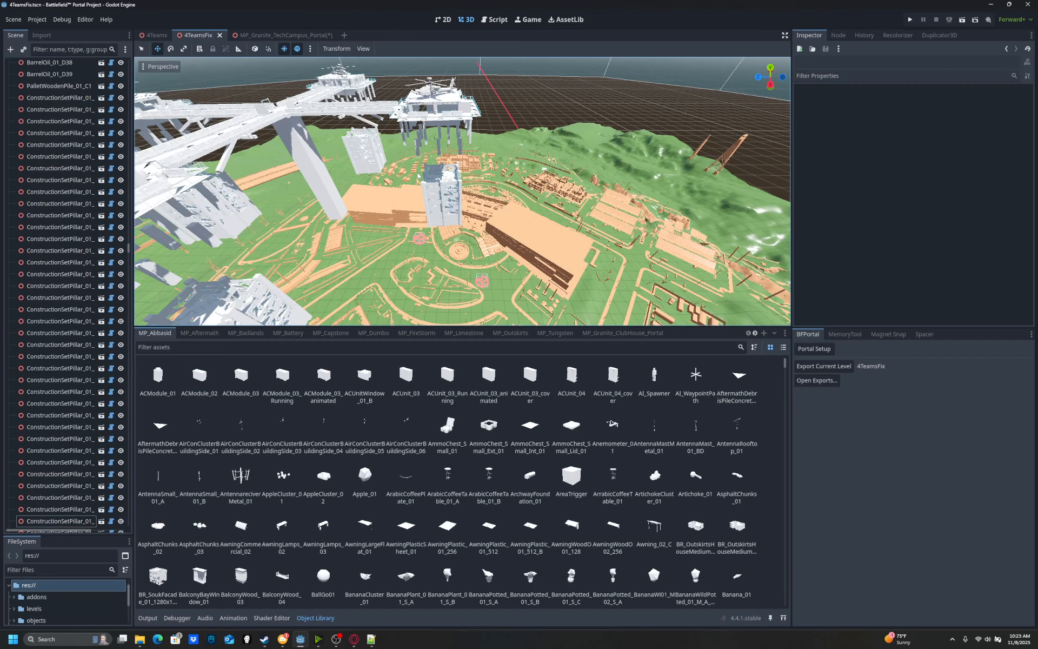
{"action": "right_click_drag", "start_coordinate": [413, 174], "coordinate": [430, 157]}
{"action": "key", "text": "w"}
{"action": "scroll", "coordinate": [424, 165], "scroll_direction": "up", "scroll_amount": 4}
{"action": "left_click", "coordinate": [444, 140]}
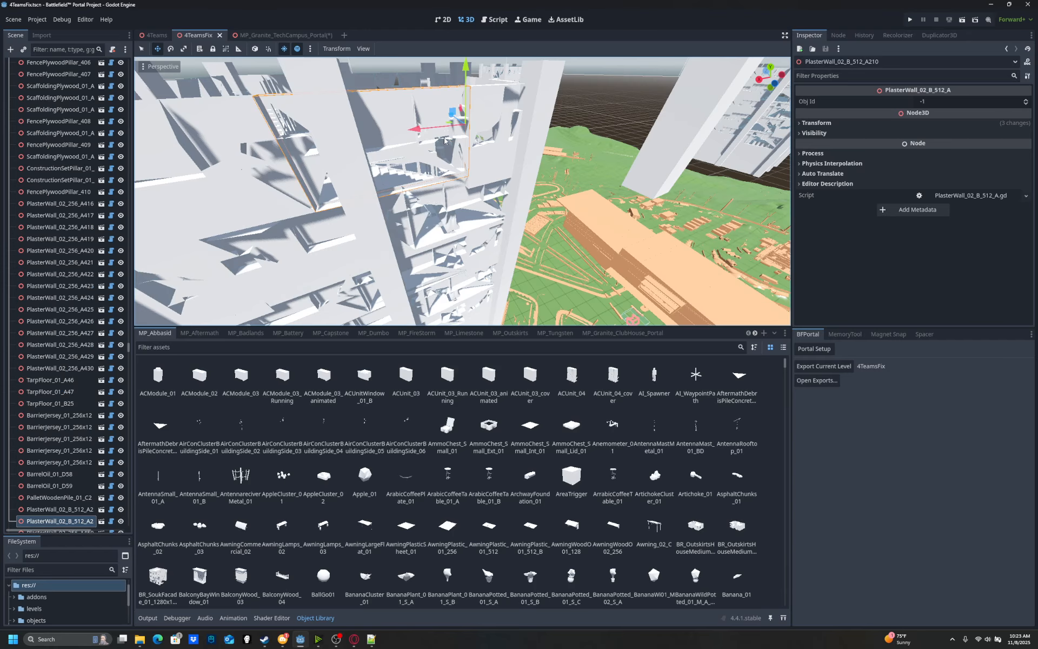
{"action": "left_click", "coordinate": [433, 87]}
{"action": "left_click", "coordinate": [423, 119]}
Survey the towers, central pillar and raised helicopter platforms of the 4TeamsFix level from a distance.
{"action": "key", "text": "d"}
{"action": "right_click_drag", "start_coordinate": [423, 119], "coordinate": [445, 91]}
{"action": "key", "text": "s"}
{"action": "left_click", "coordinate": [423, 119]}
{"action": "key", "text": "s"}
{"action": "key", "text": "s"}
{"action": "key", "text": "s"}
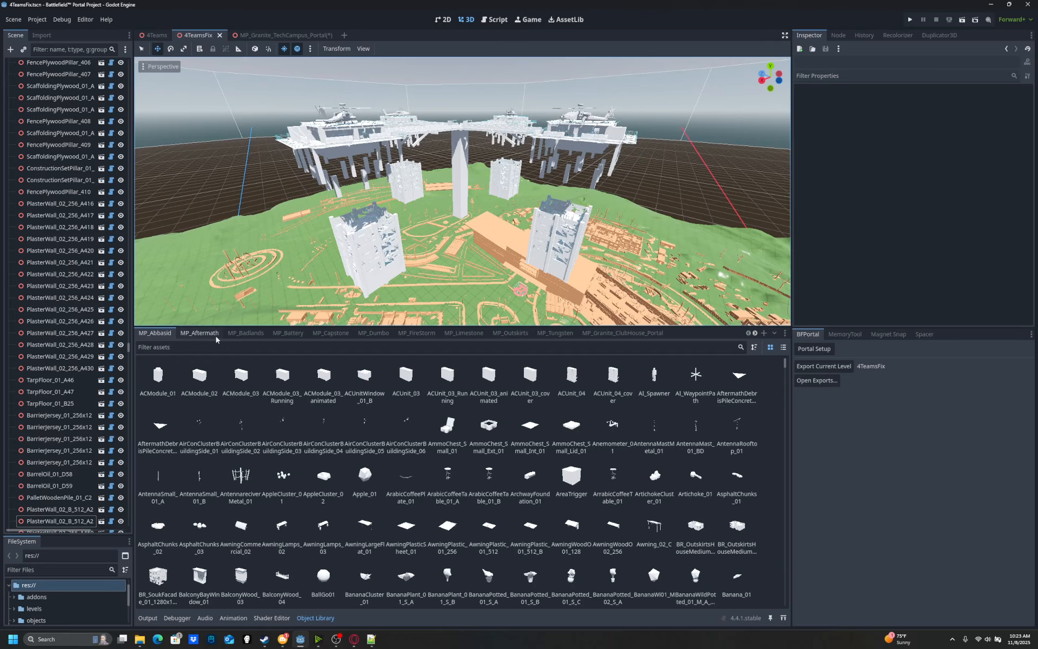
{"action": "left_click_drag", "start_coordinate": [312, 195], "coordinate": [425, 285]}
{"action": "left_click", "coordinate": [423, 268]}
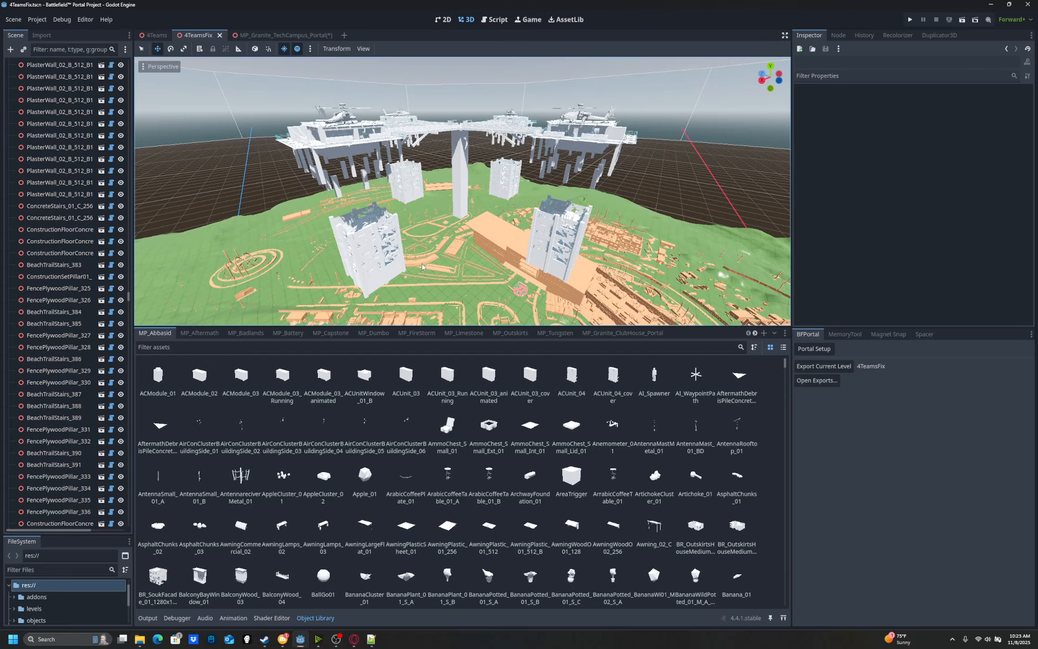
{"action": "key", "text": "w"}
{"action": "mouse_move", "coordinate": [423, 267]}
{"action": "right_mouse_down"}
{"action": "mouse_move", "coordinate": [399, 244]}
{"action": "mouse_move", "coordinate": [423, 251]}
{"action": "right_mouse_up"}
{"action": "key", "text": "s"}
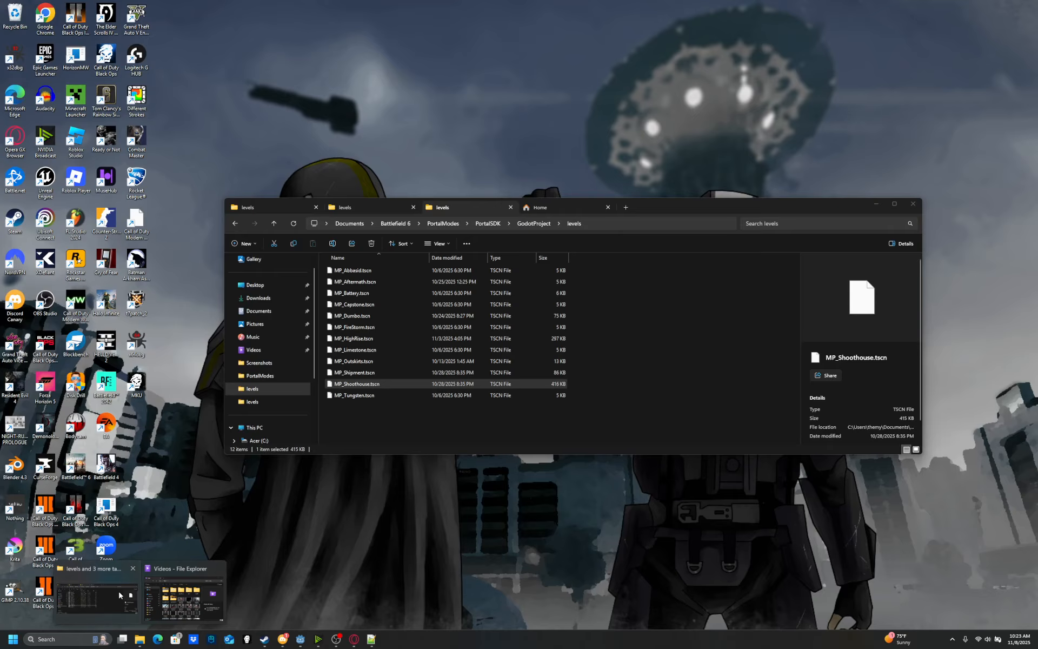
Switch to File Explorer and compare the sizes of 4Teams.tscn and 4TeamsFix.tscn in the PortalSDK 1.1.1 GodotProject levels folder.
{"action": "left_click", "coordinate": [158, 532]}
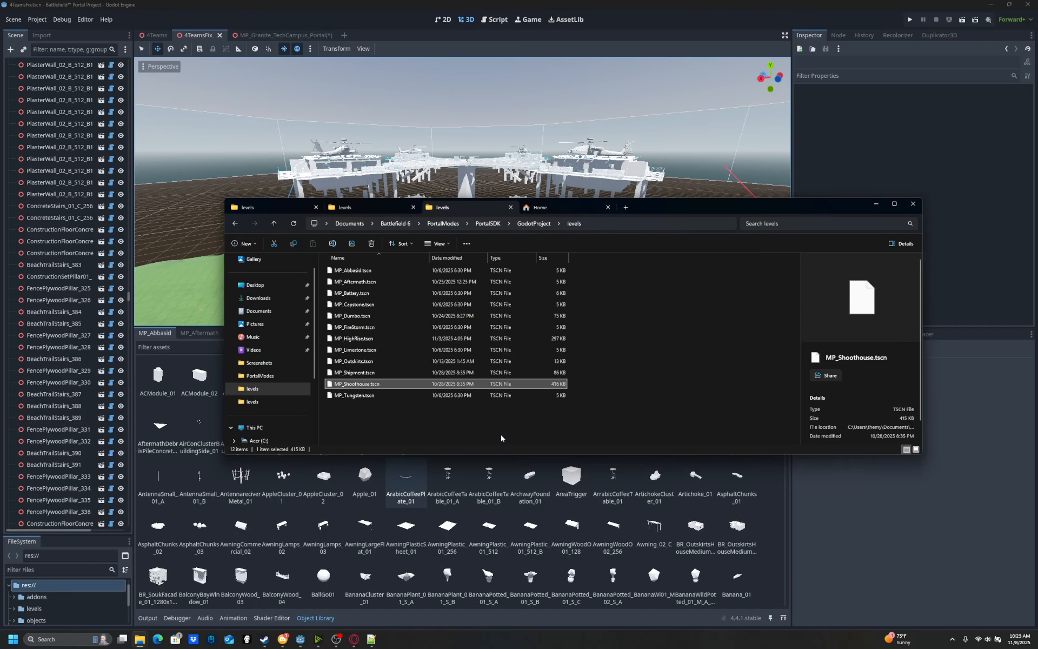
{"action": "left_click", "coordinate": [368, 207]}
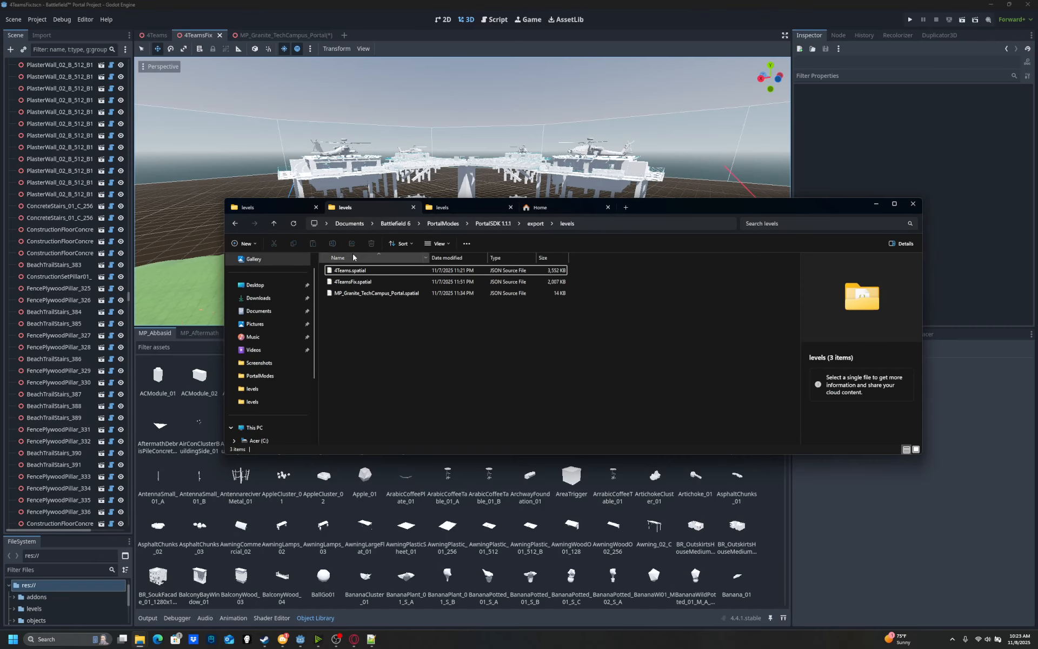
{"action": "left_click", "coordinate": [287, 208]}
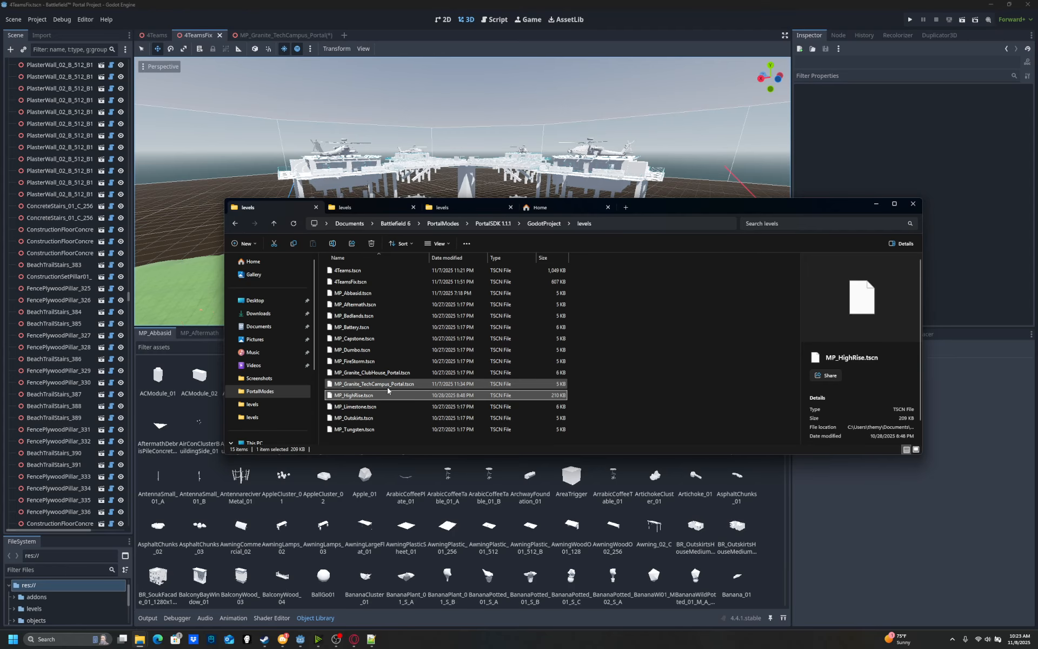
{"action": "left_click", "coordinate": [419, 270]}
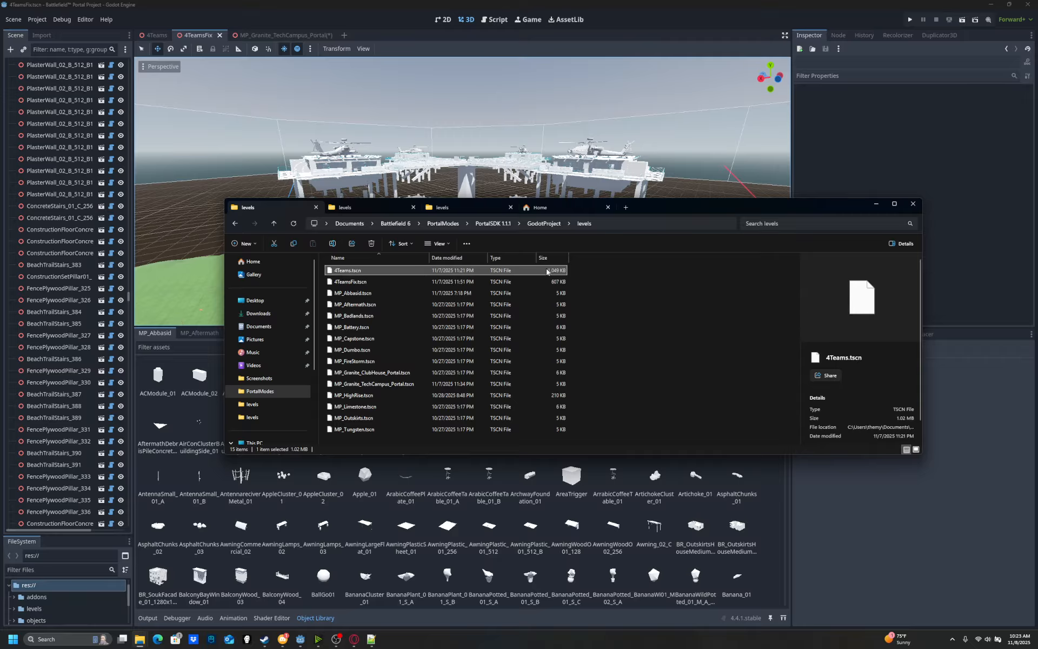
{"action": "left_click", "coordinate": [539, 285]}
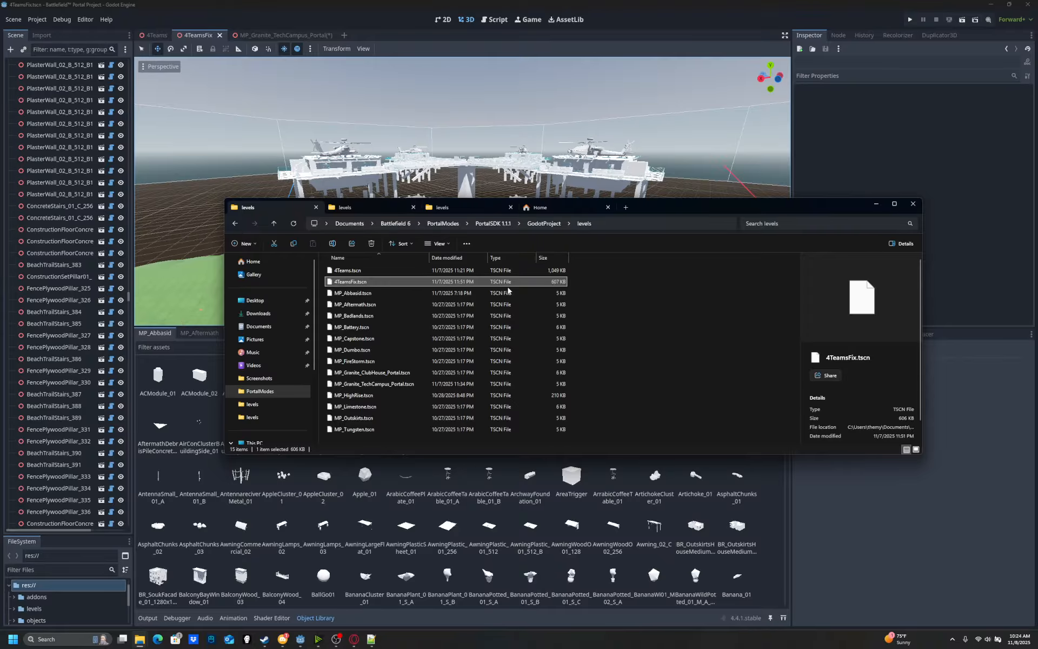
Return to Godot and open the 4Teams scene, rechecking the level files in File Explorer while it loads.
{"action": "left_click", "coordinate": [405, 170]}
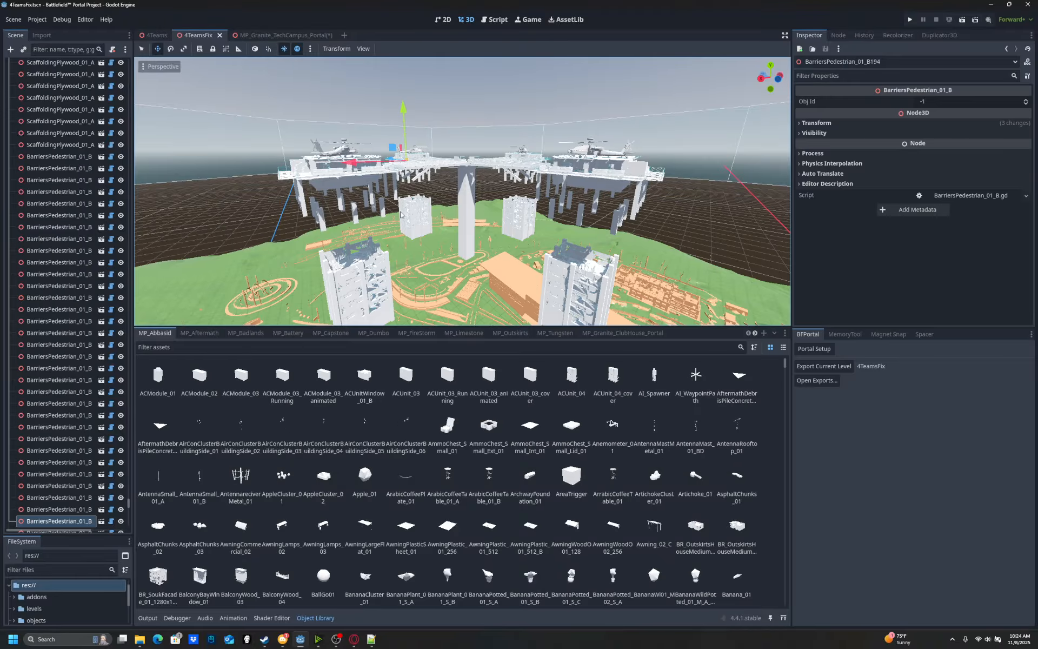
{"action": "left_click", "coordinate": [412, 232]}
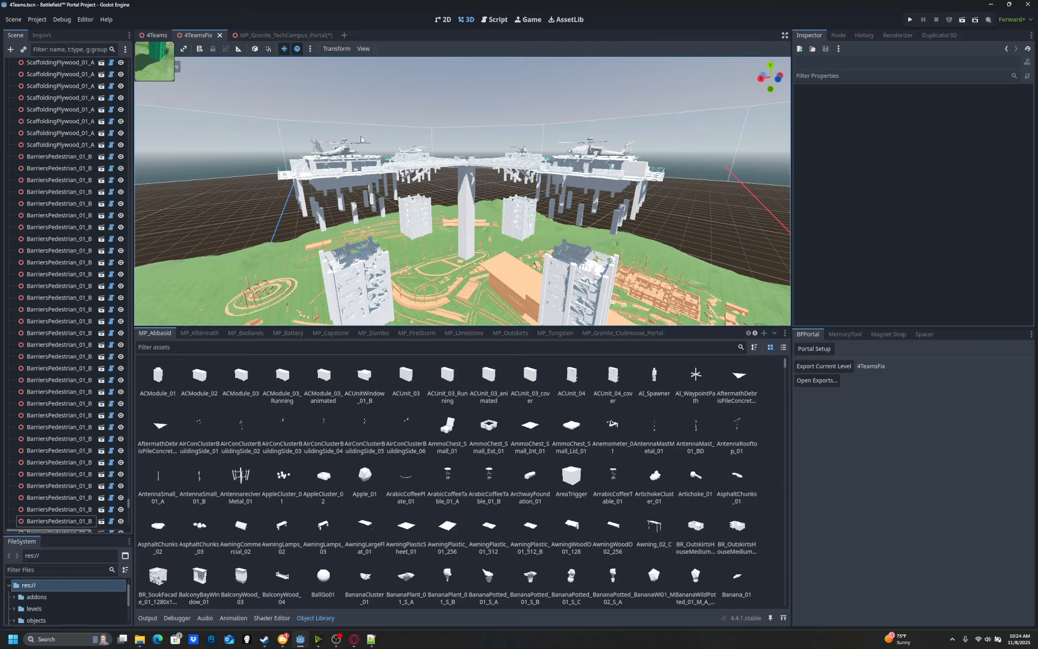
{"action": "key", "text": "alt+Tab"}
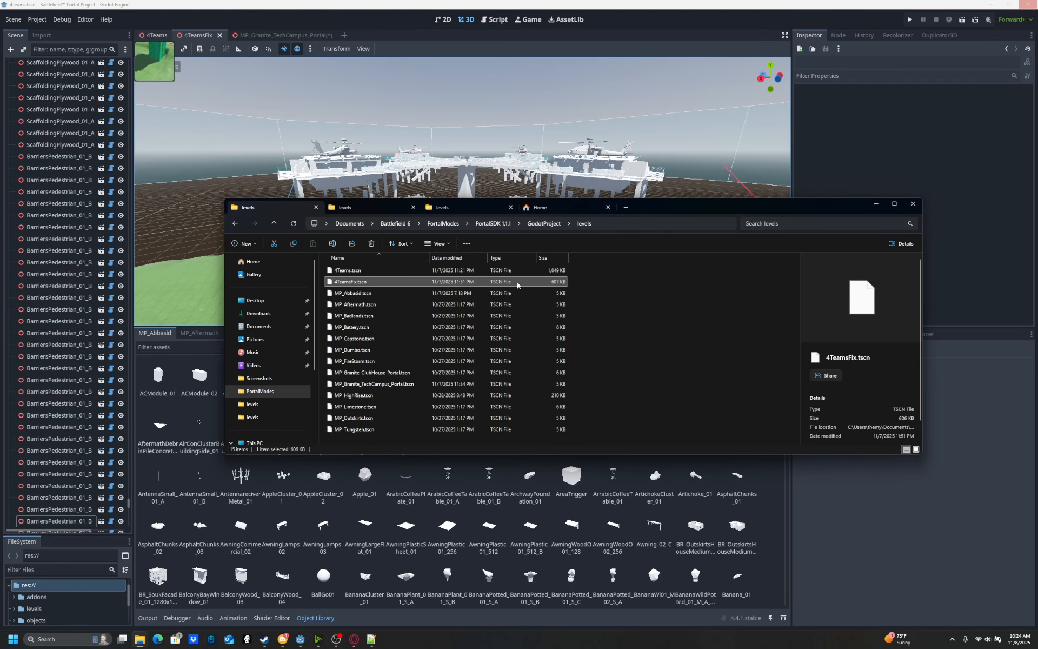
{"action": "left_click", "coordinate": [396, 158]}
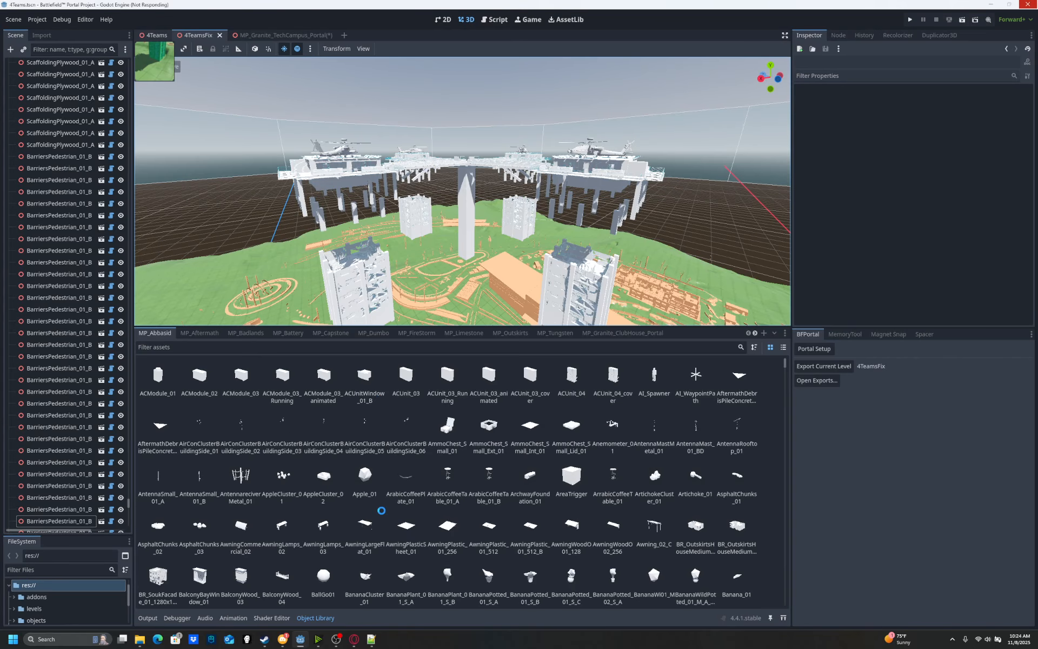
Switch to Notepad++ and delete the "5 - File size" entry and its blank line from the outline.
{"action": "left_click", "coordinate": [372, 638]}
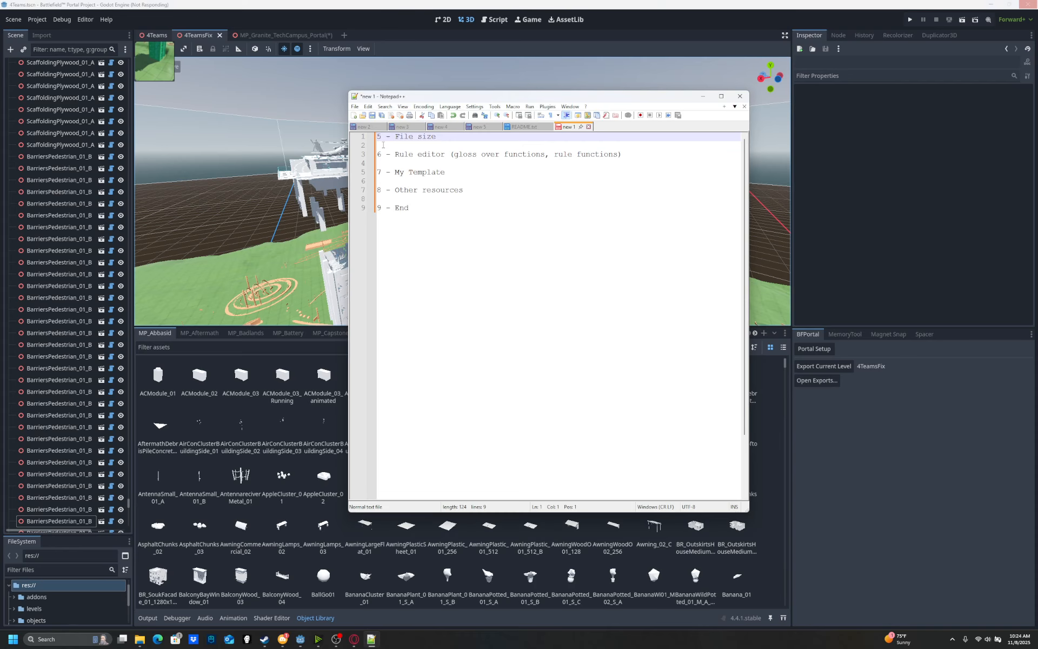
{"action": "left_click_drag", "start_coordinate": [384, 145], "coordinate": [377, 136]}
{"action": "key", "text": "Delete"}
{"action": "key", "text": "Delete"}
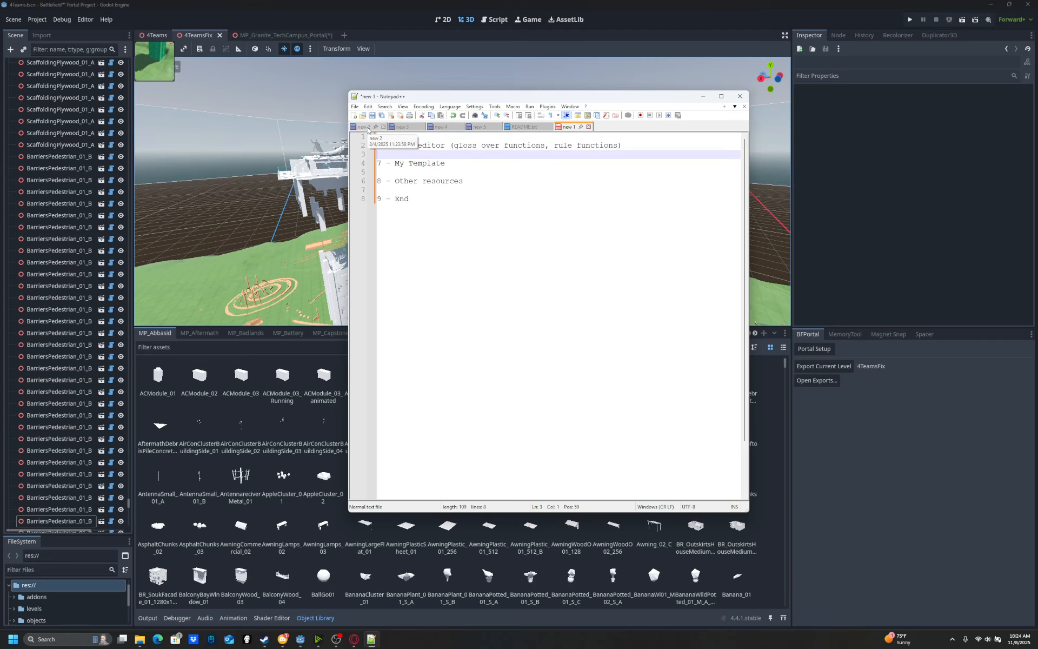
{"action": "left_click", "coordinate": [436, 155]}
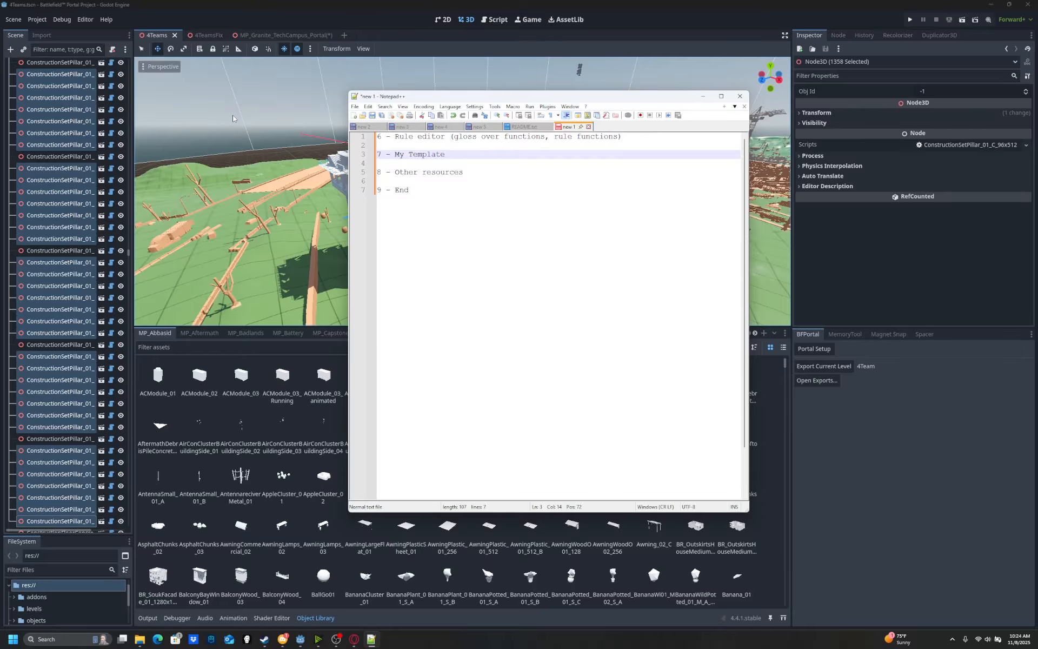
Return to Godot and examine the towers and connecting platforms of the 4Teams level from several angles.
{"action": "right_click_drag", "start_coordinate": [233, 119], "coordinate": [233, 123]}
{"action": "left_click", "coordinate": [455, 168]}
{"action": "mouse_move", "coordinate": [456, 168]}
{"action": "right_mouse_down"}
{"action": "mouse_move", "coordinate": [455, 213]}
{"action": "mouse_move", "coordinate": [461, 161]}
{"action": "right_mouse_up"}
{"action": "key", "text": "w"}
{"action": "scroll", "coordinate": [461, 161], "scroll_direction": "up", "scroll_amount": 1}
{"action": "key", "text": "s"}
{"action": "left_click_drag", "start_coordinate": [277, 187], "coordinate": [422, 309]}
{"action": "left_click", "coordinate": [304, 106]}
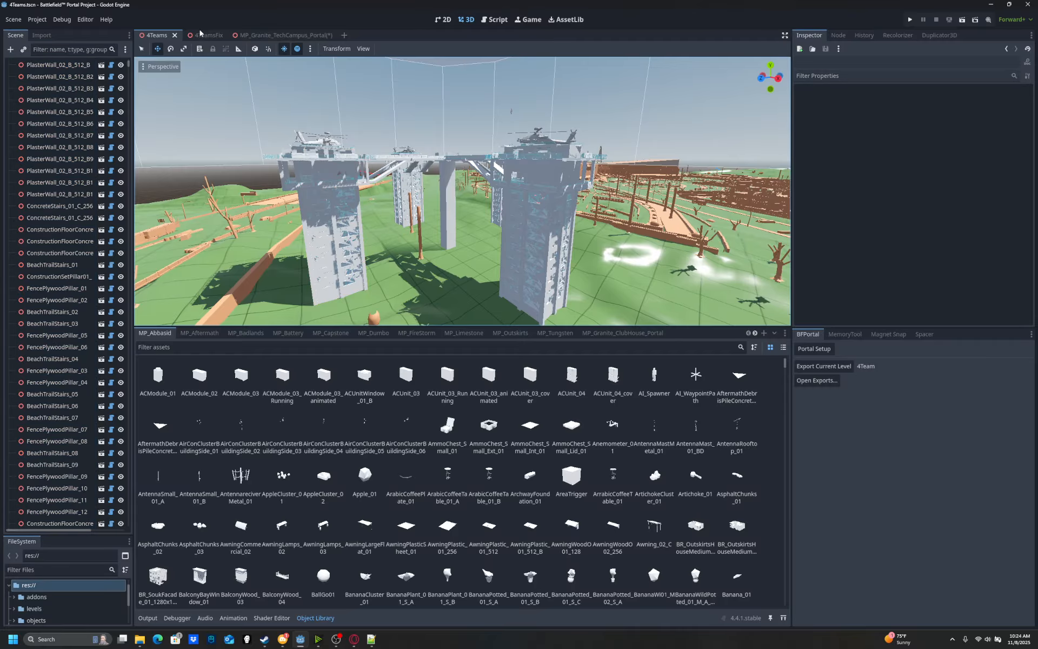
{"action": "scroll", "coordinate": [425, 155], "scroll_direction": "down", "scroll_amount": 1}
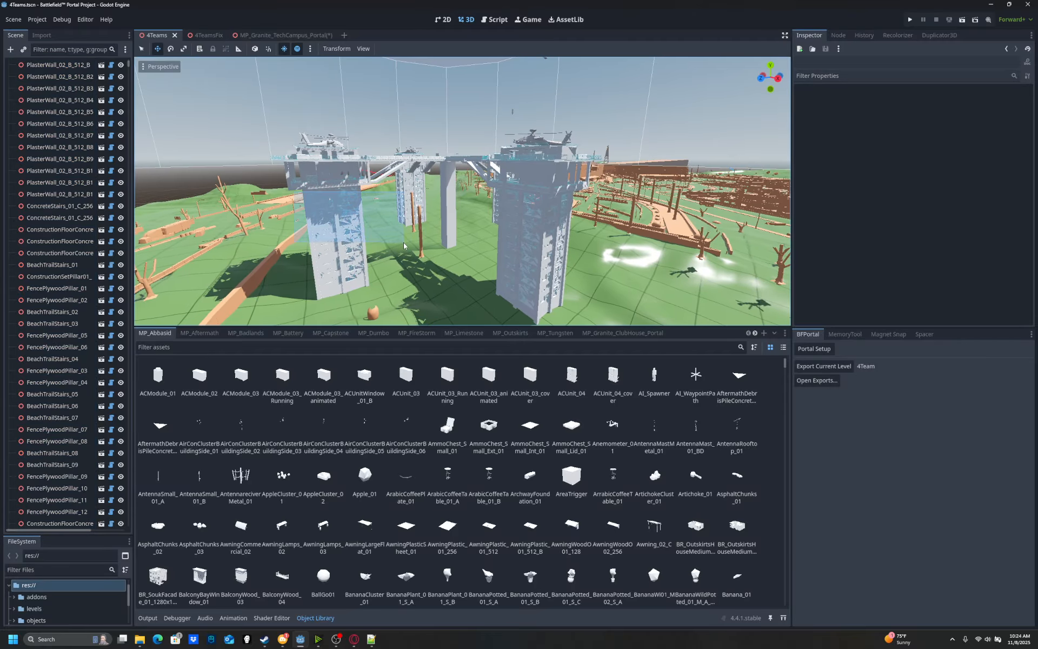
{"action": "left_click_drag", "start_coordinate": [404, 246], "coordinate": [411, 249]}
{"action": "left_click", "coordinate": [427, 225]}
{"action": "right_click_drag", "start_coordinate": [448, 206], "coordinate": [432, 186]}
{"action": "key", "text": "w"}
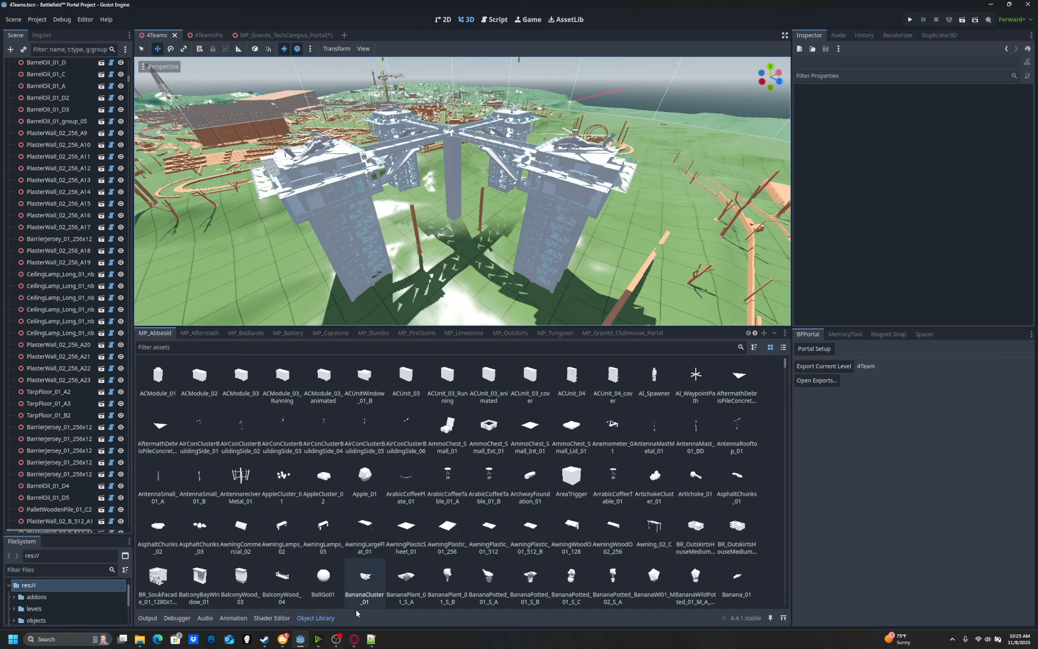
Examine the helicopter on the tower roof and the surrounding towers of the 4Teams level.
{"action": "left_click", "coordinate": [350, 644]}
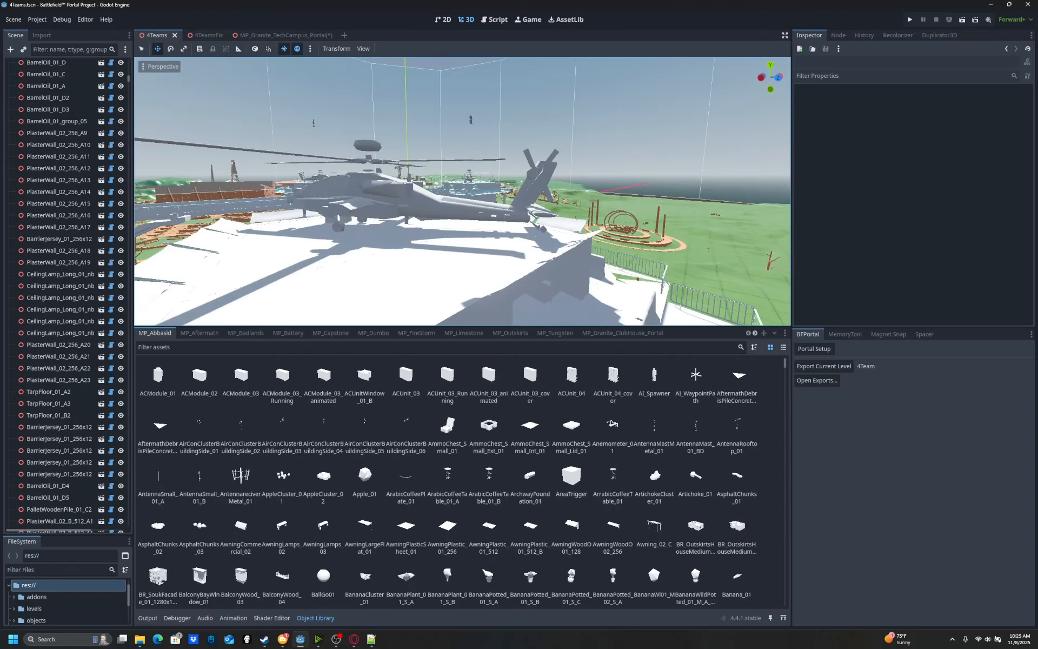
{"action": "key", "text": "s"}
{"action": "right_click_drag", "start_coordinate": [558, 269], "coordinate": [553, 257]}
{"action": "scroll", "coordinate": [556, 271], "scroll_direction": "down", "scroll_amount": 6}
{"action": "scroll", "coordinate": [556, 271], "scroll_direction": "up", "scroll_amount": 6}
{"action": "key", "text": "w"}
{"action": "key", "text": "s"}
{"action": "key", "text": "w"}
{"action": "key", "text": "s"}
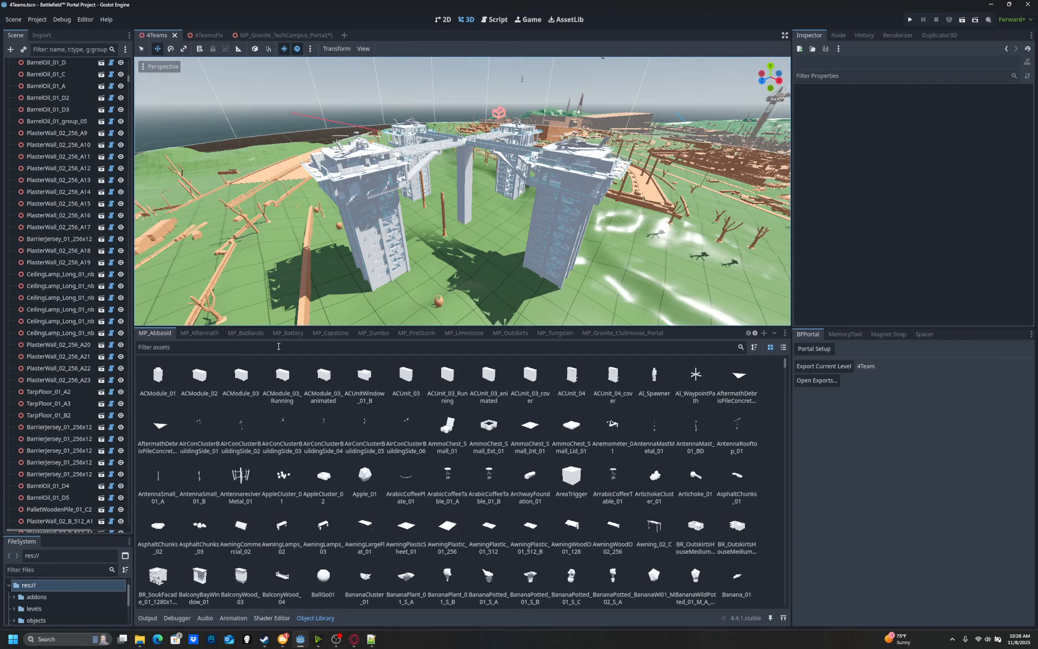
Try to place ACModule_01 from the MP_Aftermath assets near a tower in the 4Teams level, and undo the placement.
{"action": "left_click", "coordinate": [203, 336]}
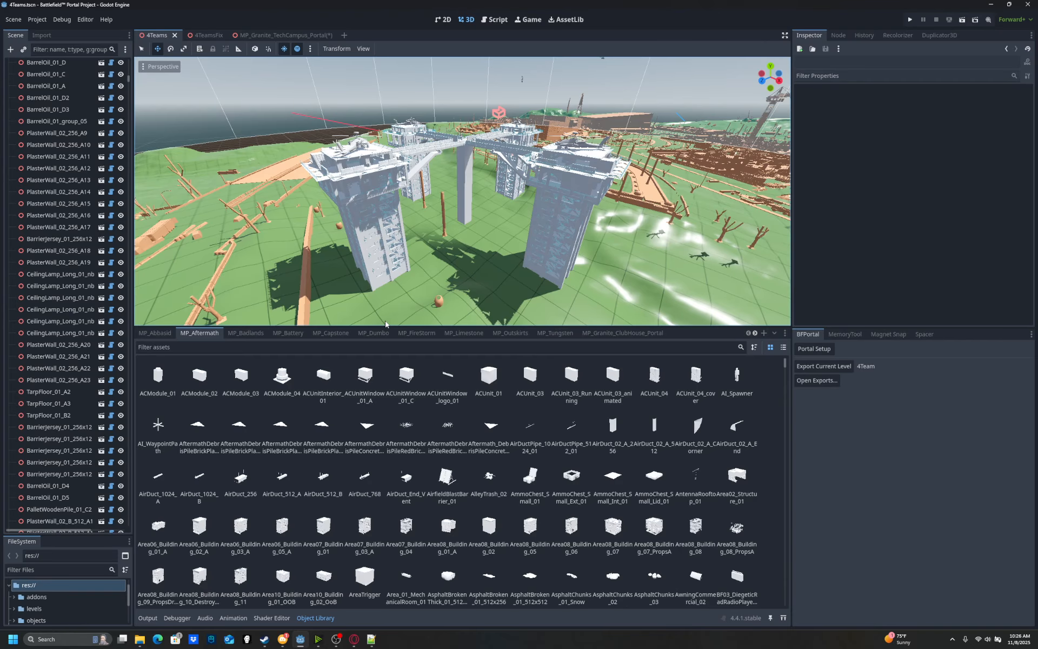
{"action": "left_click_drag", "start_coordinate": [158, 374], "coordinate": [342, 270]}
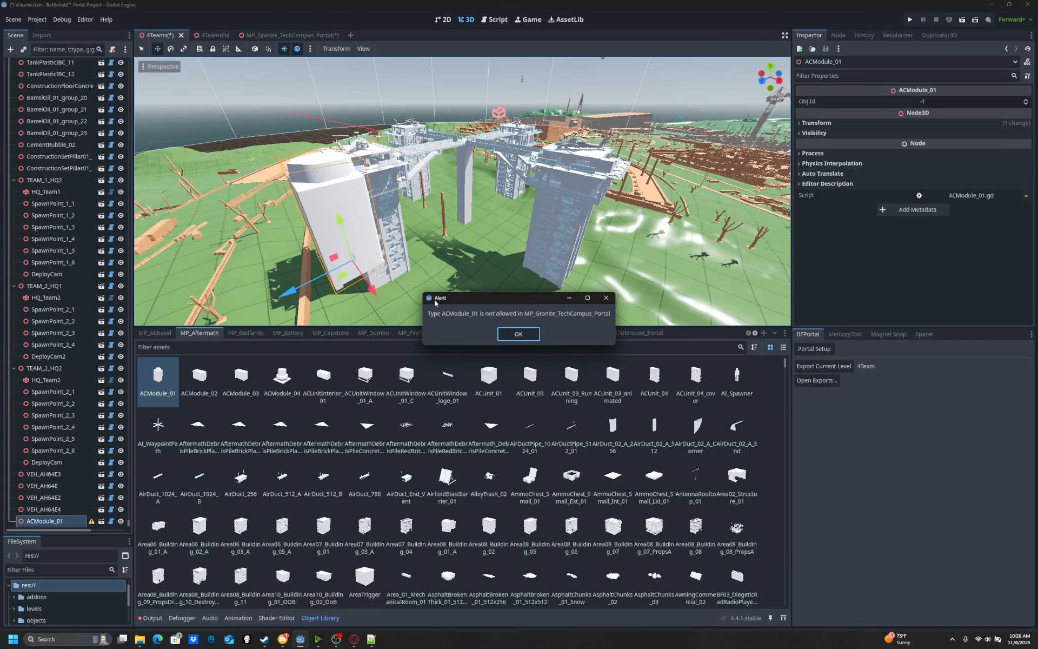
{"action": "left_click", "coordinate": [511, 336]}
{"action": "key", "text": "ctrl+z"}
Examine the 4Teams towers and the terrain around them from several sides and distances.
{"action": "key", "text": "w"}
{"action": "mouse_move", "coordinate": [458, 266]}
{"action": "right_mouse_down"}
{"action": "mouse_move", "coordinate": [464, 219]}
{"action": "mouse_move", "coordinate": [456, 264]}
{"action": "right_mouse_up"}
{"action": "key", "text": "s"}
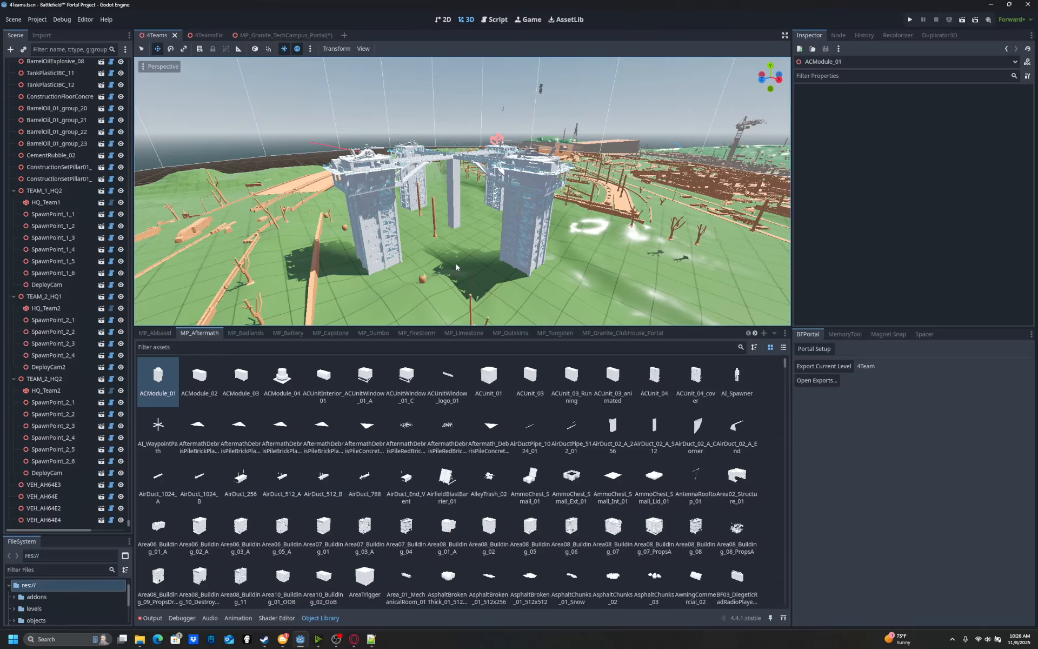
{"action": "right_click_drag", "start_coordinate": [456, 265], "coordinate": [527, 268]}
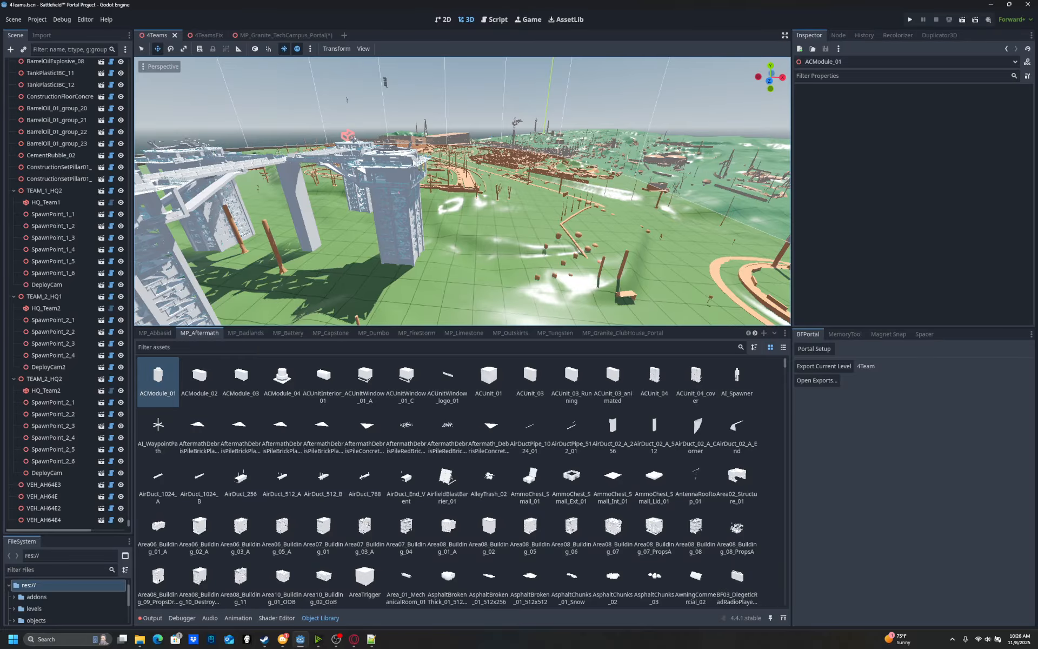
{"action": "right_click_drag", "start_coordinate": [414, 162], "coordinate": [828, 209]}
{"action": "key", "text": "w"}
{"action": "key", "text": "s"}
{"action": "key", "text": "w"}
{"action": "key", "text": "s"}
{"action": "key", "text": "w"}
{"action": "key", "text": "a"}
{"action": "key", "text": "a"}
{"action": "key", "text": "s"}
{"action": "key", "text": "a"}
{"action": "key", "text": "s"}
{"action": "key", "text": "w"}
{"action": "key", "text": "d"}
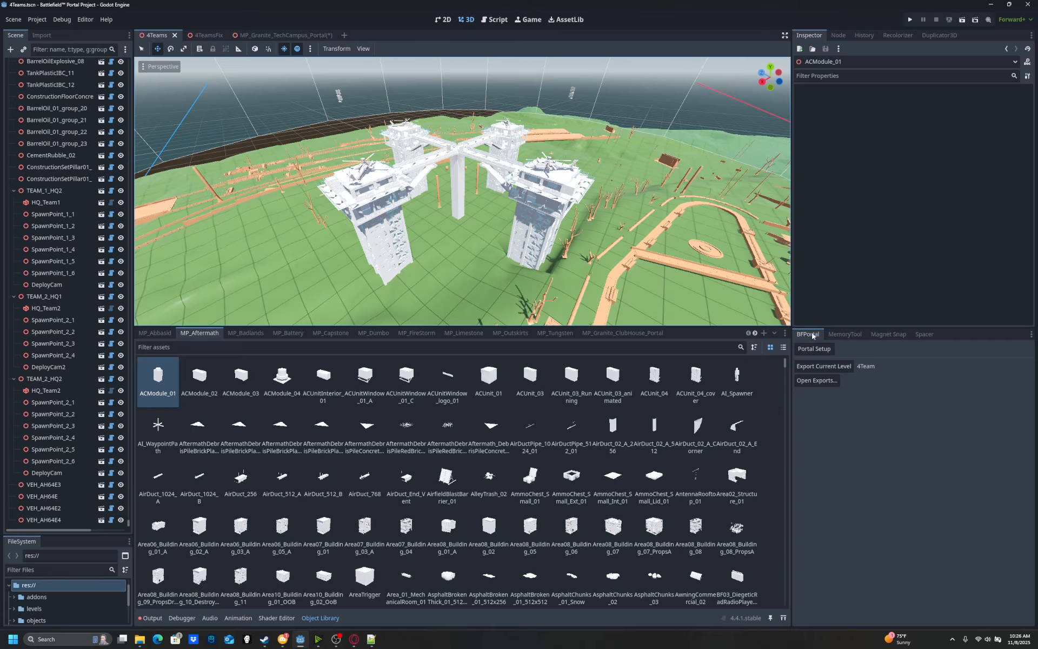
Review the overall tower layout, check the Map Rotation page in the browser, and return to Godot.
{"action": "right_click_drag", "start_coordinate": [539, 246], "coordinate": [529, 248]}
{"action": "key", "text": "w"}
{"action": "key", "text": "d"}
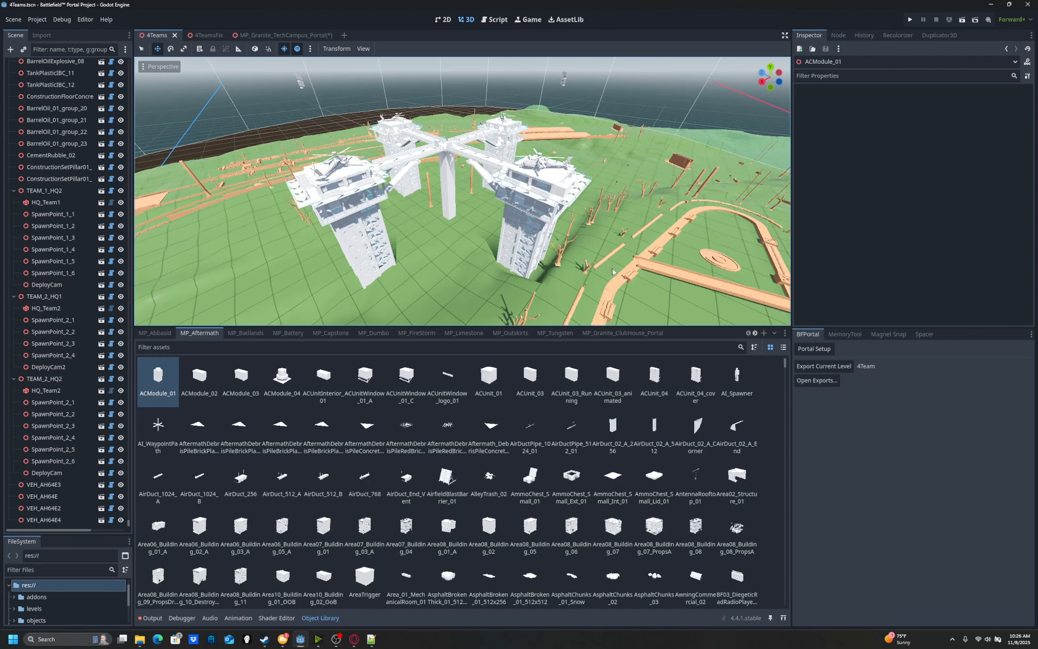
{"action": "right_click_drag", "start_coordinate": [584, 243], "coordinate": [586, 242]}
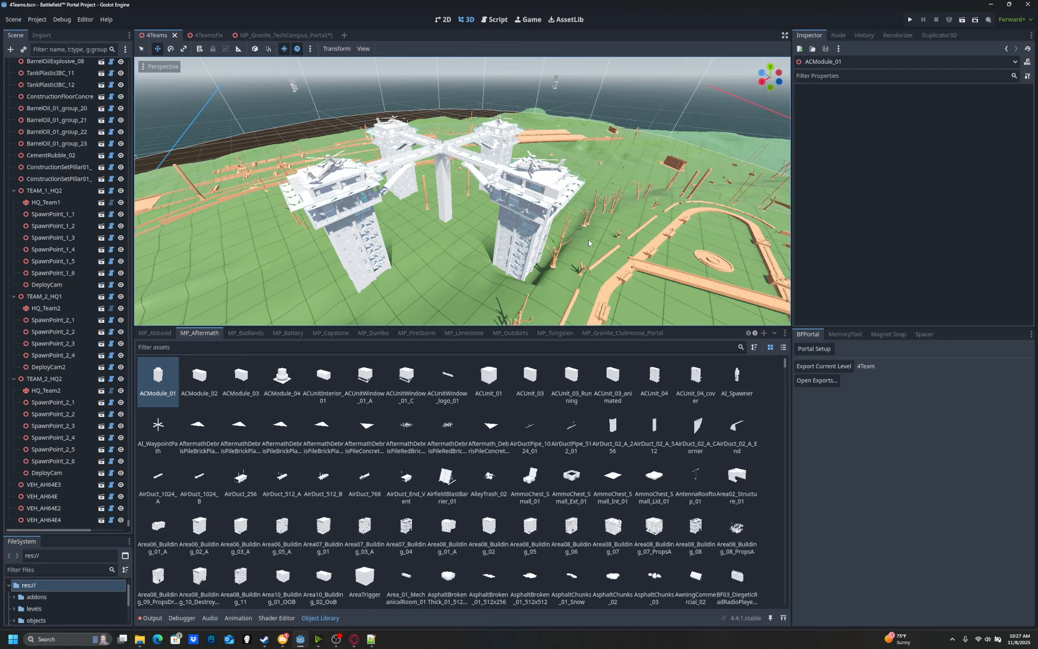
{"action": "key", "text": "alt+Tab"}
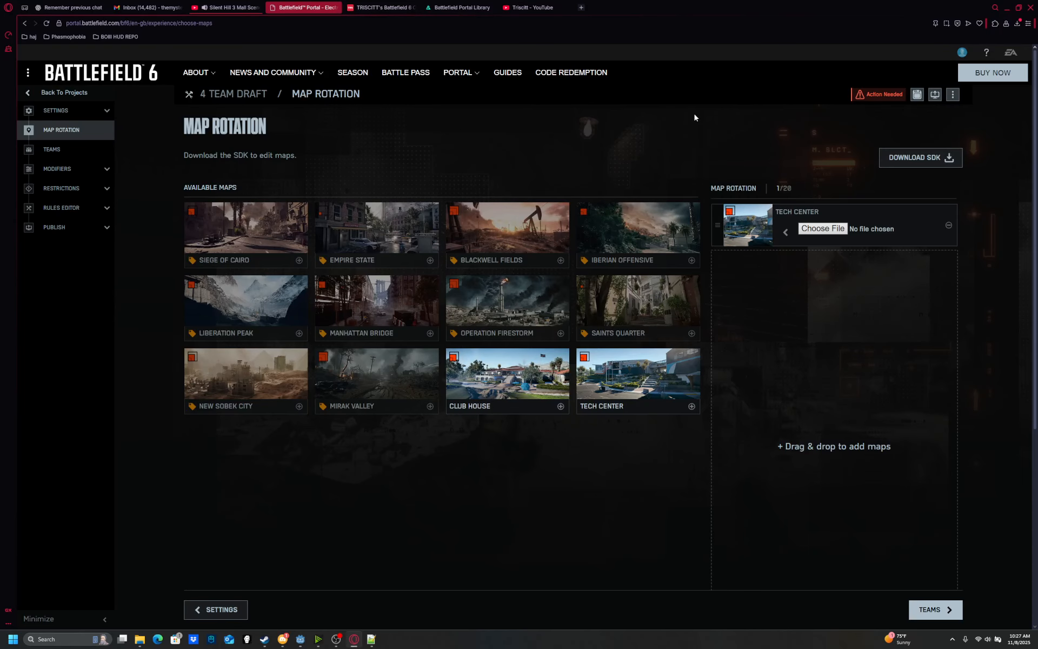
{"action": "key", "text": "alt+Tab"}
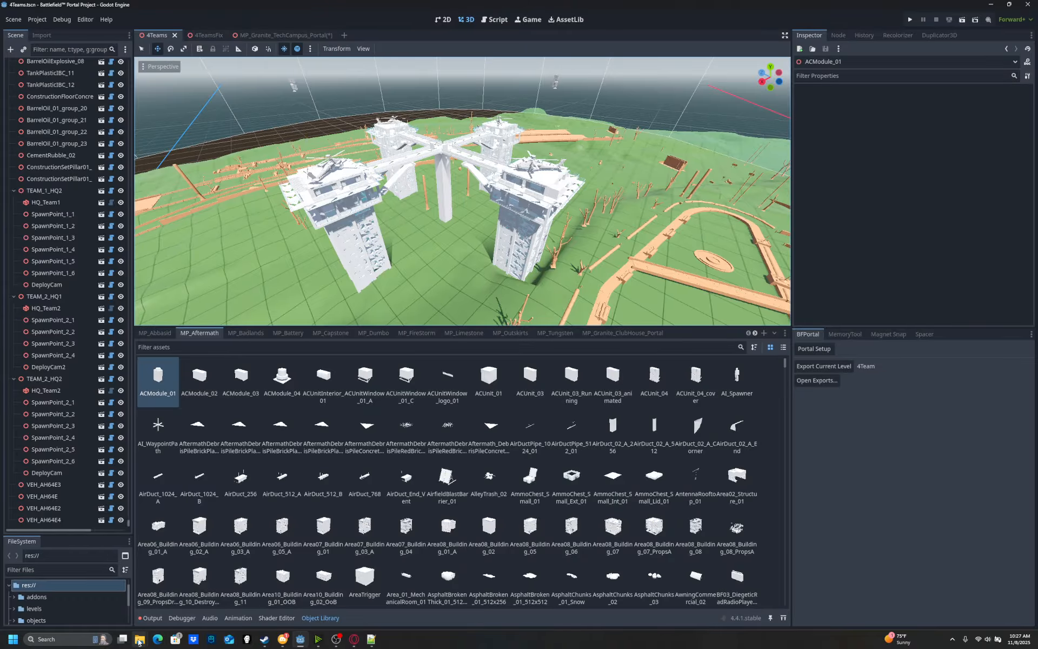
Open Visual Studio Code and examine the Portal_Dynamic section with its HQ and spawn point entries in 4Teams.spatial.json.
{"action": "mouse_move", "coordinate": [139, 641]}
{"action": "key", "text": "super"}
{"action": "type", "text": "vsc"}
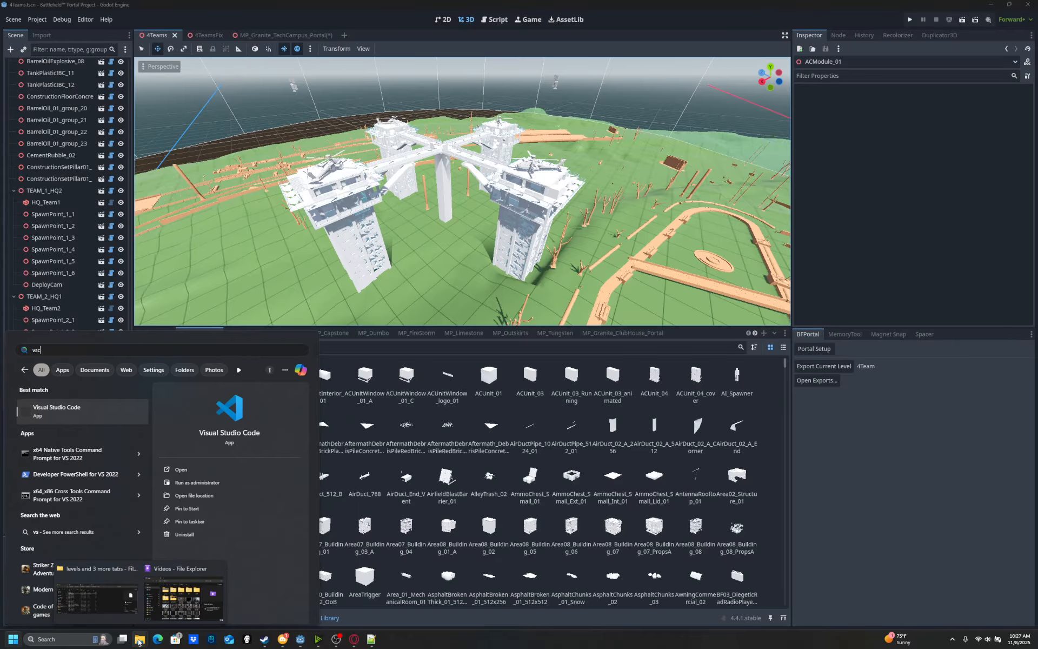
{"action": "key", "text": "Return"}
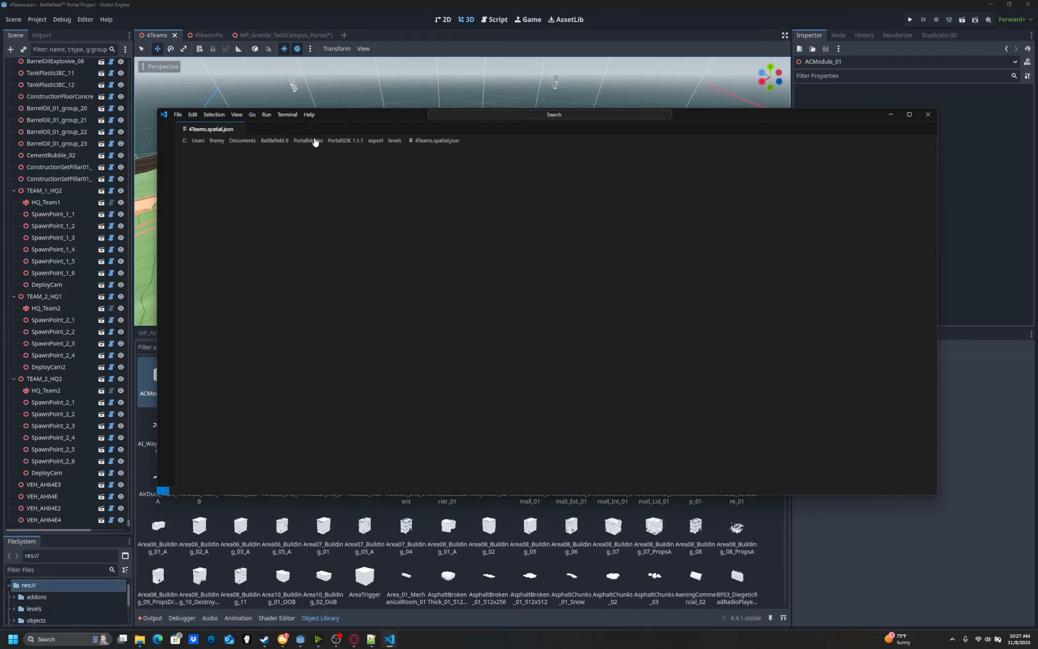
{"action": "scroll", "coordinate": [335, 252], "scroll_direction": "up", "scroll_amount": 6}
{"action": "scroll", "coordinate": [336, 252], "scroll_direction": "up", "scroll_amount": 20}
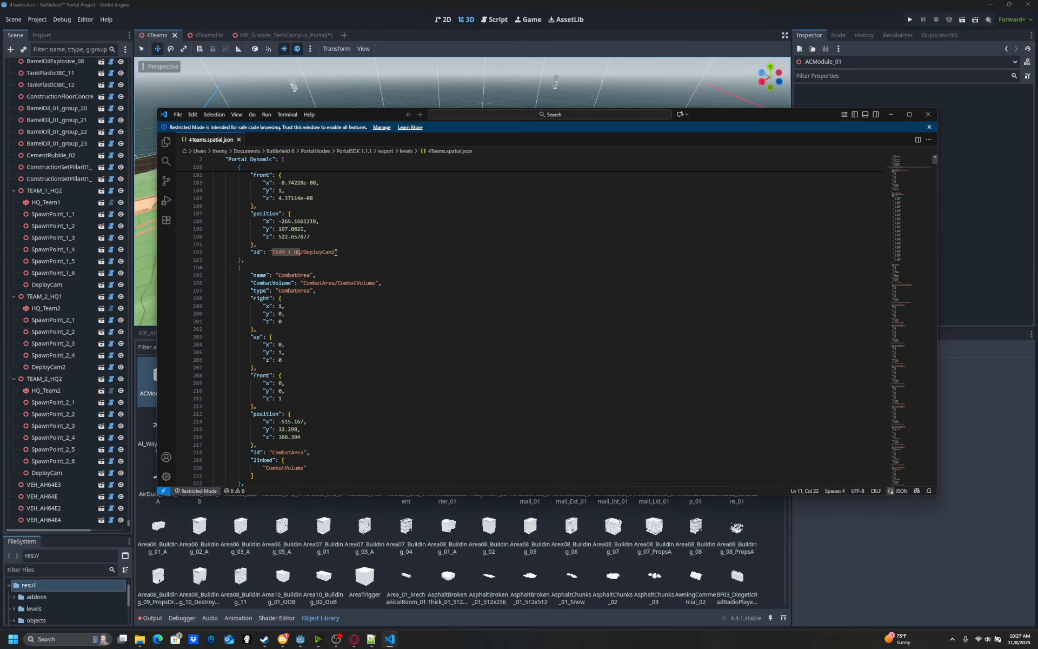
{"action": "scroll", "coordinate": [347, 254], "scroll_direction": "up", "scroll_amount": 15}
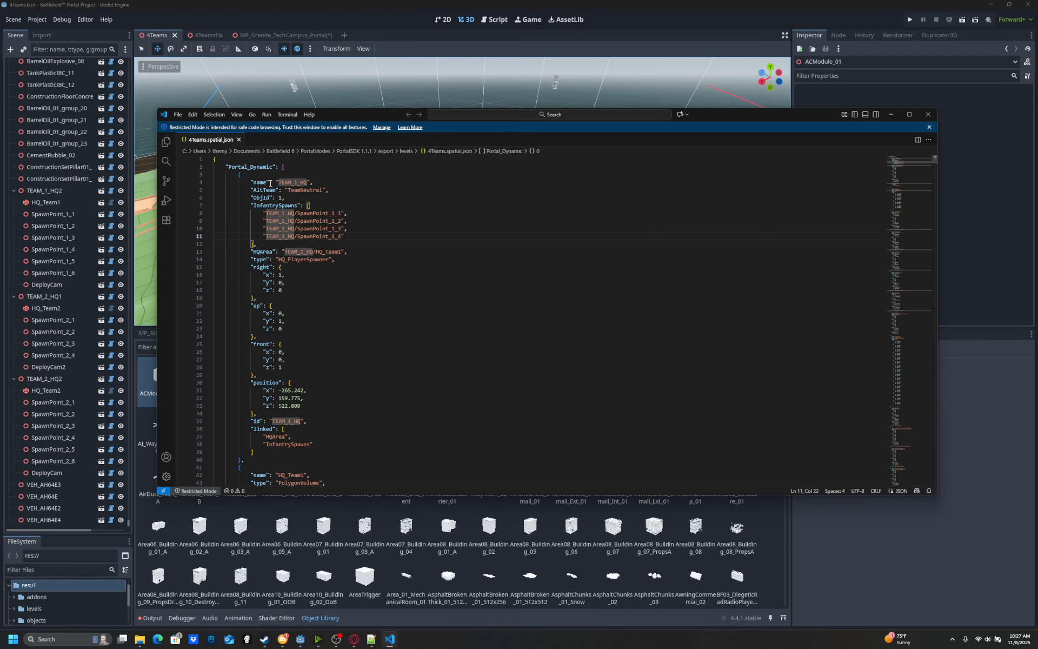
{"action": "left_click", "coordinate": [227, 167]}
{"action": "left_click", "coordinate": [226, 167]}
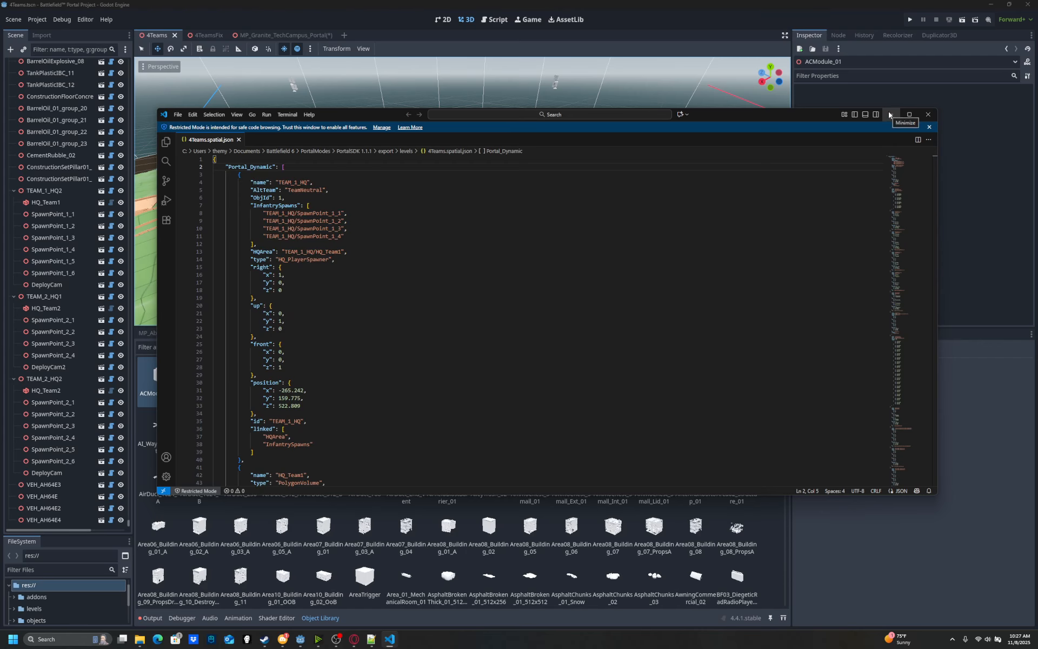
{"action": "scroll", "coordinate": [296, 267], "scroll_direction": "down", "scroll_amount": 10}
{"action": "scroll", "coordinate": [296, 266], "scroll_direction": "down", "scroll_amount": 20}
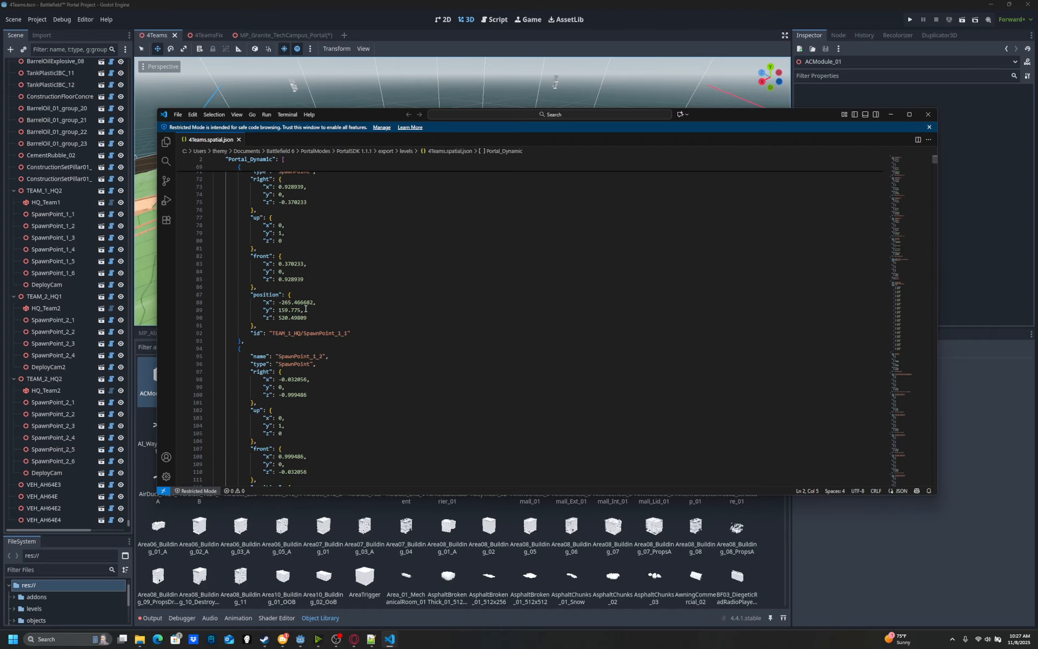
{"action": "left_click", "coordinate": [891, 114]}
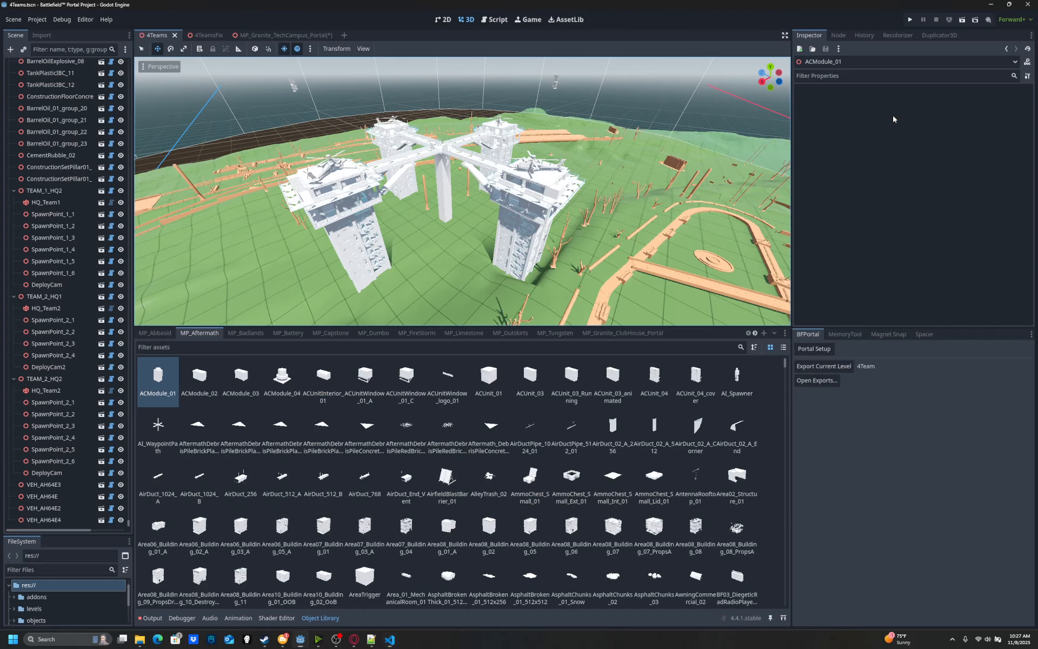
Select the pedestrian barrier at the edge of the nearby tower and show its transform properties.
{"action": "key", "text": "w"}
{"action": "right_click_drag", "start_coordinate": [499, 205], "coordinate": [574, 198]}
{"action": "left_click", "coordinate": [502, 206]}
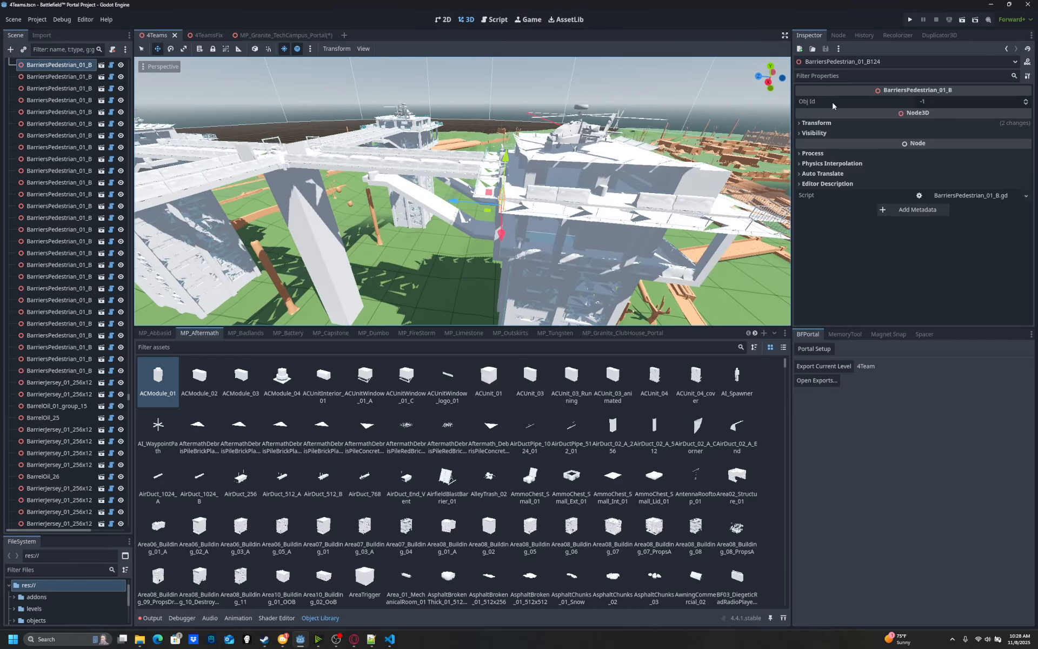
Switch to Visual Studio Code, examine the position and orientation entries in 4Teams.spatial.json, and return to Godot.
{"action": "key", "text": "alt+Tab"}
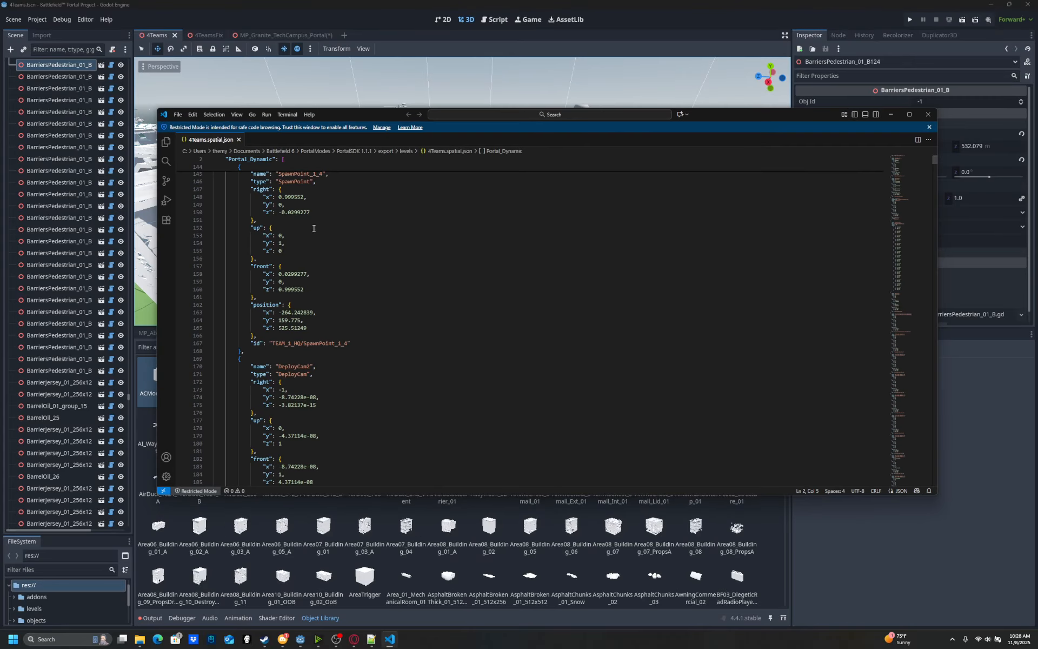
{"action": "scroll", "coordinate": [315, 233], "scroll_direction": "up", "scroll_amount": 8}
{"action": "scroll", "coordinate": [314, 233], "scroll_direction": "down", "scroll_amount": 3}
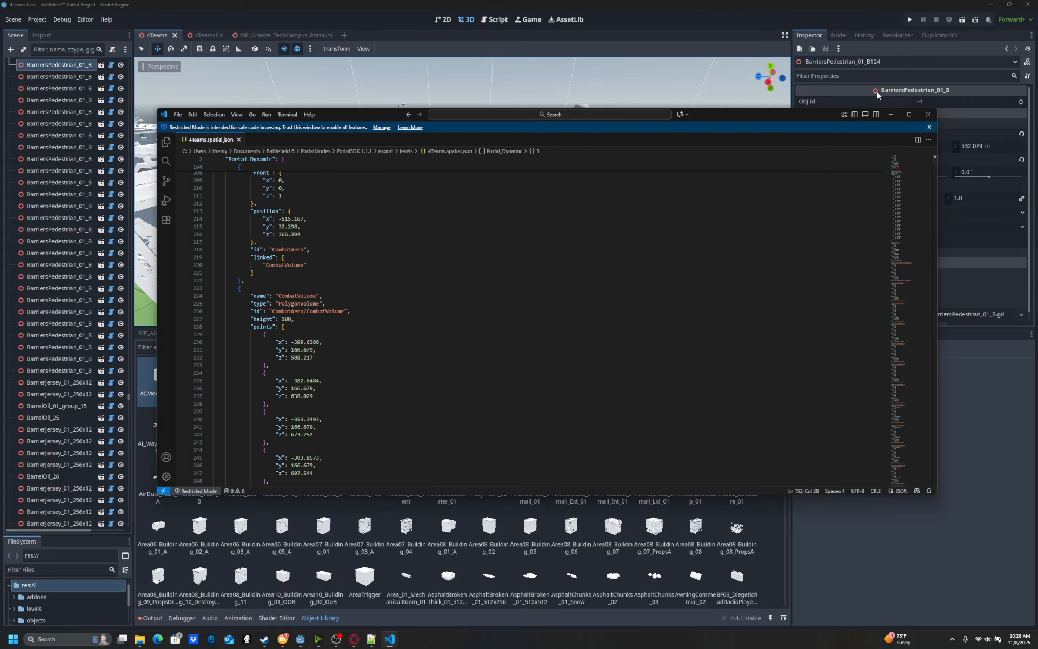
{"action": "scroll", "coordinate": [352, 209], "scroll_direction": "down", "scroll_amount": 3}
{"action": "left_click", "coordinate": [332, 213]}
{"action": "scroll", "coordinate": [333, 215], "scroll_direction": "up", "scroll_amount": 15}
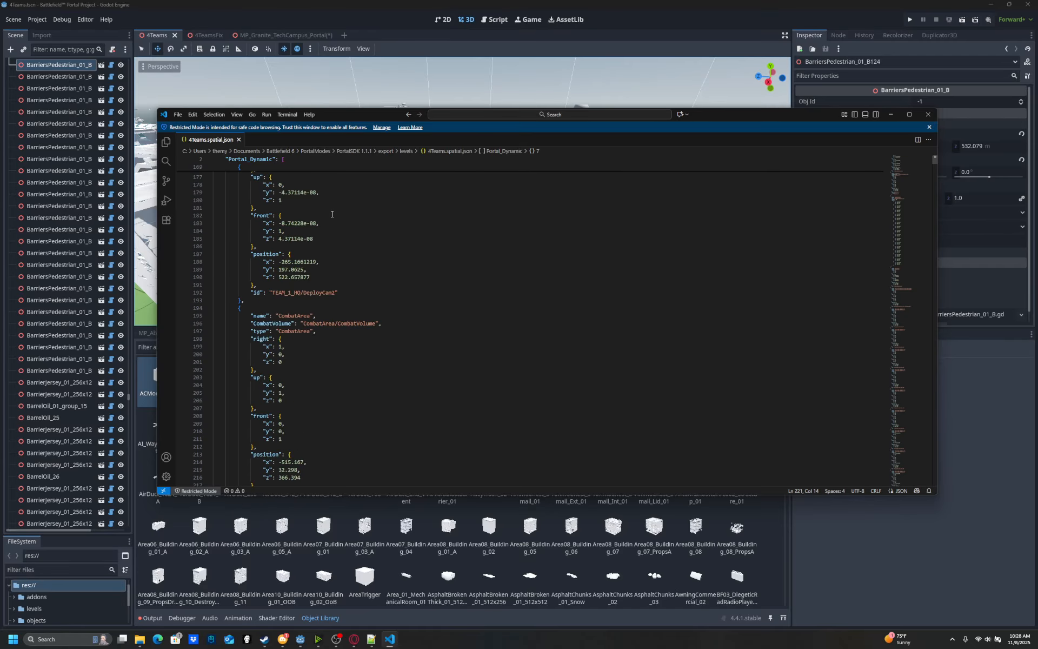
{"action": "scroll", "coordinate": [332, 214], "scroll_direction": "up", "scroll_amount": 14}
{"action": "left_click", "coordinate": [332, 214]}
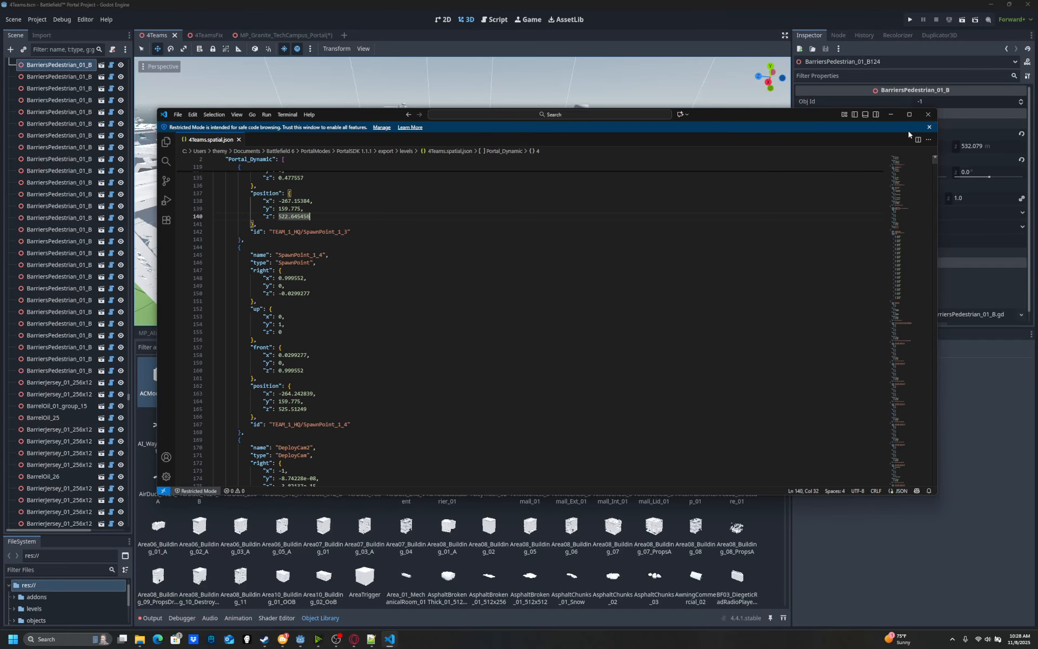
{"action": "left_click", "coordinate": [896, 116]}
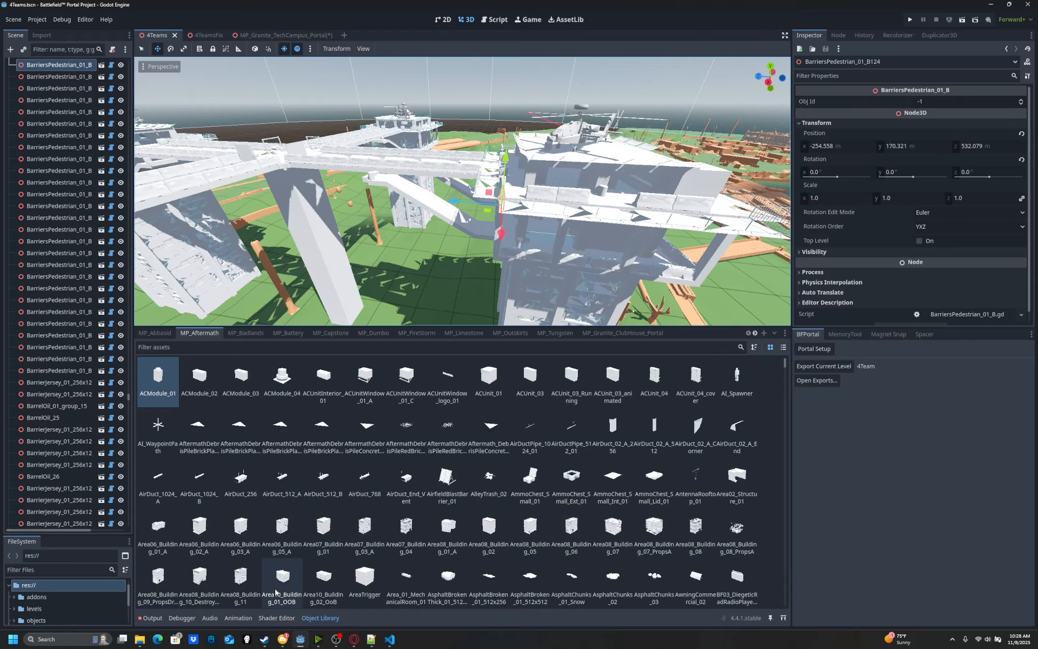
Check the Map Rotation page in the browser, and return to Godot to clear the barrier selection.
{"action": "left_click", "coordinate": [353, 641]}
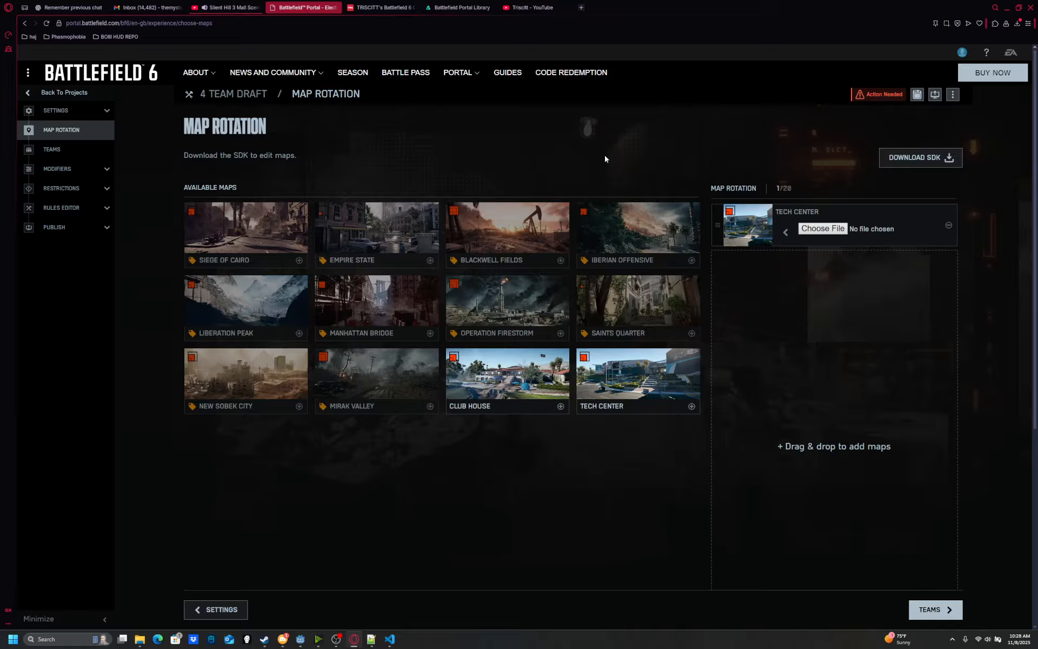
{"action": "left_click", "coordinate": [305, 640]}
{"action": "key", "text": "Escape"}
{"action": "key", "text": "s"}
{"action": "right_click_drag", "start_coordinate": [462, 191], "coordinate": [383, 214]}
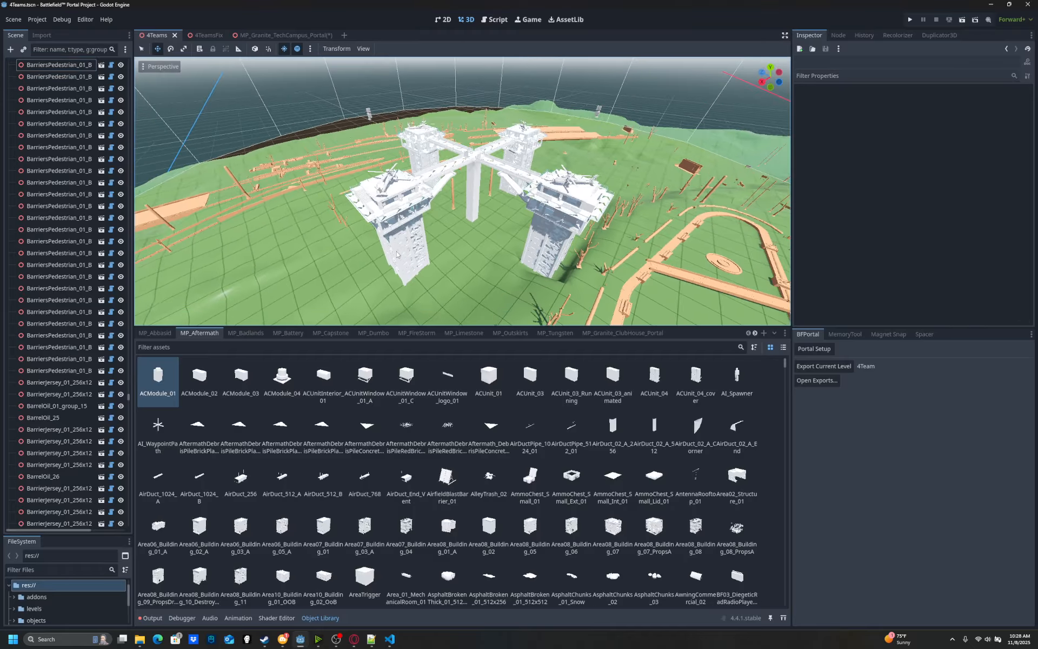
Examine the four towers in Godot, rechecking the Tech Center entry on the browser's Map Rotation page in between.
{"action": "key", "text": "d"}
{"action": "mouse_move", "coordinate": [396, 254]}
{"action": "right_mouse_down"}
{"action": "mouse_move", "coordinate": [335, 208]}
{"action": "mouse_move", "coordinate": [157, 207]}
{"action": "mouse_move", "coordinate": [303, 206]}
{"action": "mouse_move", "coordinate": [390, 227]}
{"action": "mouse_move", "coordinate": [382, 233]}
{"action": "mouse_move", "coordinate": [396, 254]}
{"action": "right_mouse_up"}
{"action": "key", "text": "w"}
{"action": "key", "text": "d"}
{"action": "key", "text": "a"}
{"action": "key", "text": "s"}
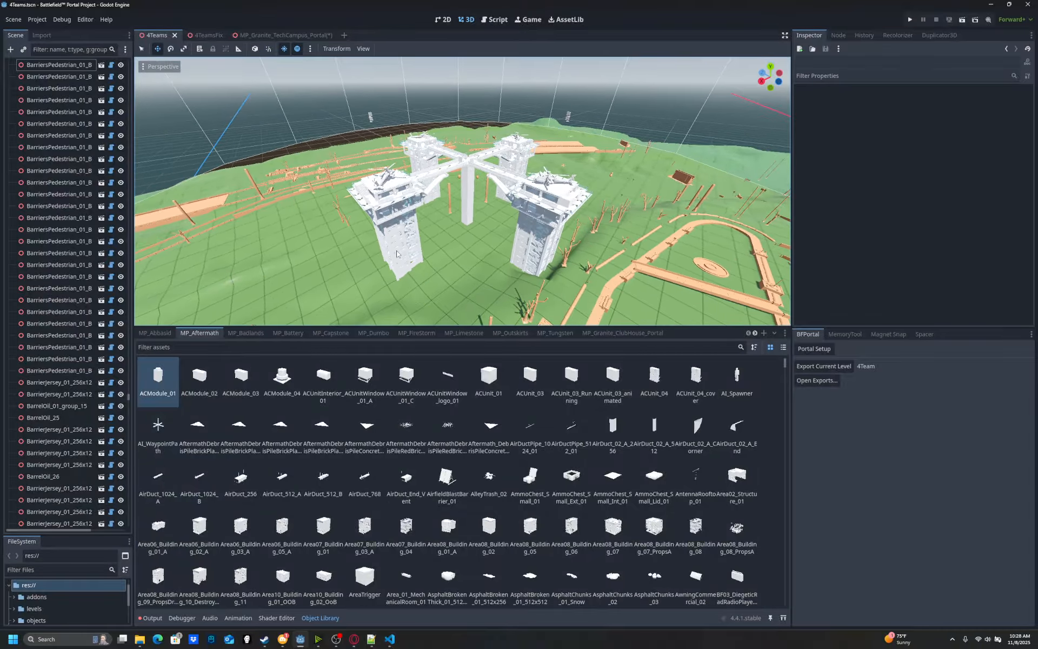
{"action": "key", "text": "alt+Tab"}
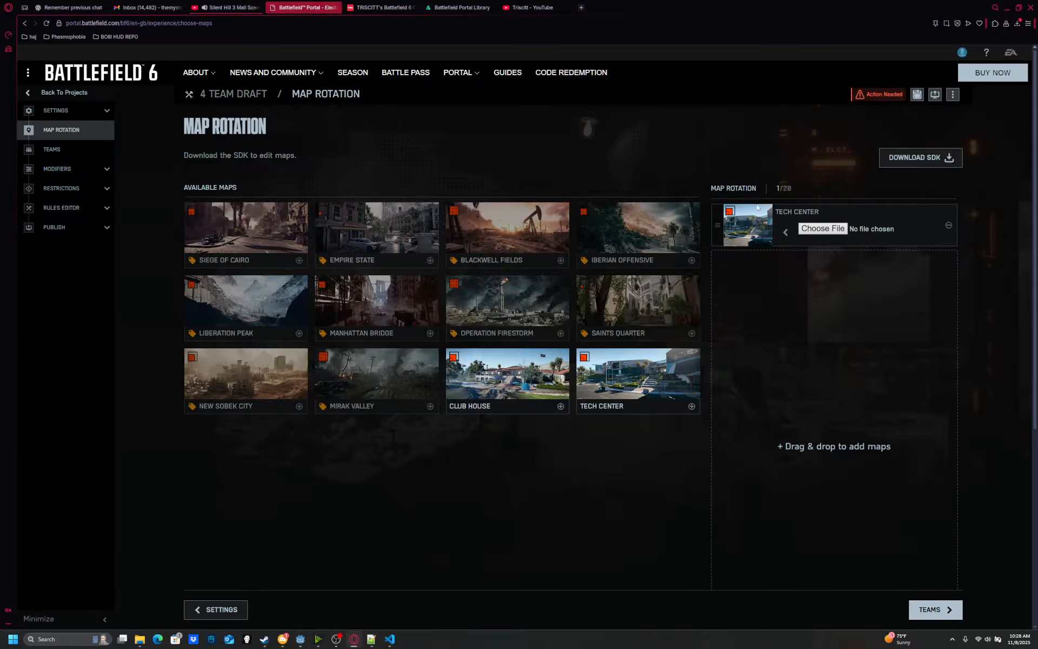
{"action": "key", "text": "alt+Tab"}
{"action": "right_click_drag", "start_coordinate": [437, 282], "coordinate": [451, 288]}
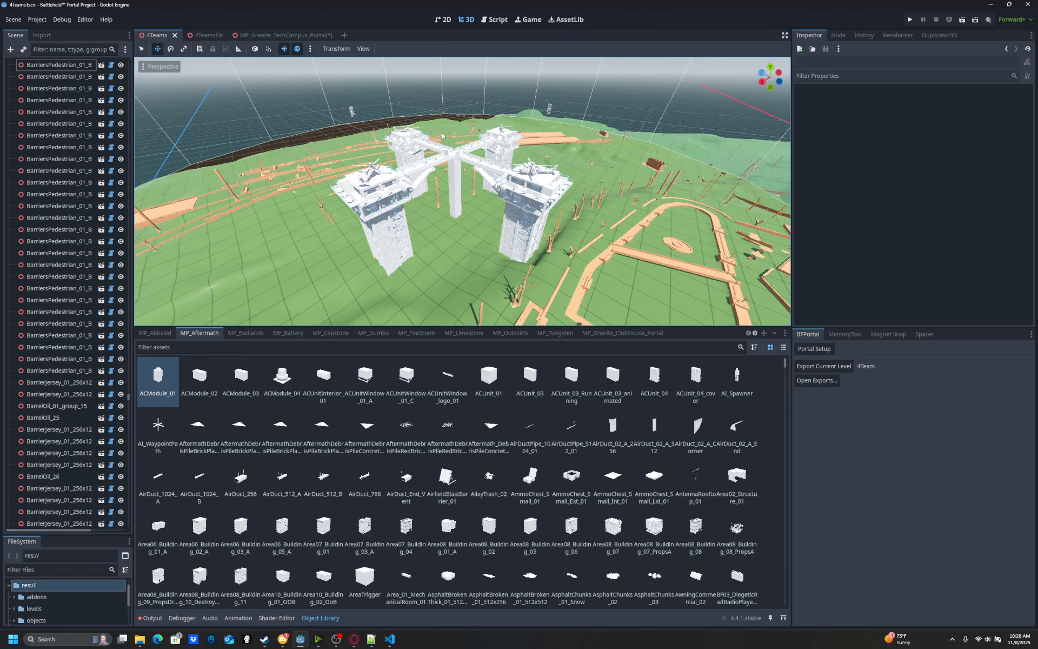
Examine the crossing walkways that connect the four towers from a raised viewpoint.
{"action": "key", "text": "w"}
{"action": "right_click_drag", "start_coordinate": [442, 134], "coordinate": [440, 134]}
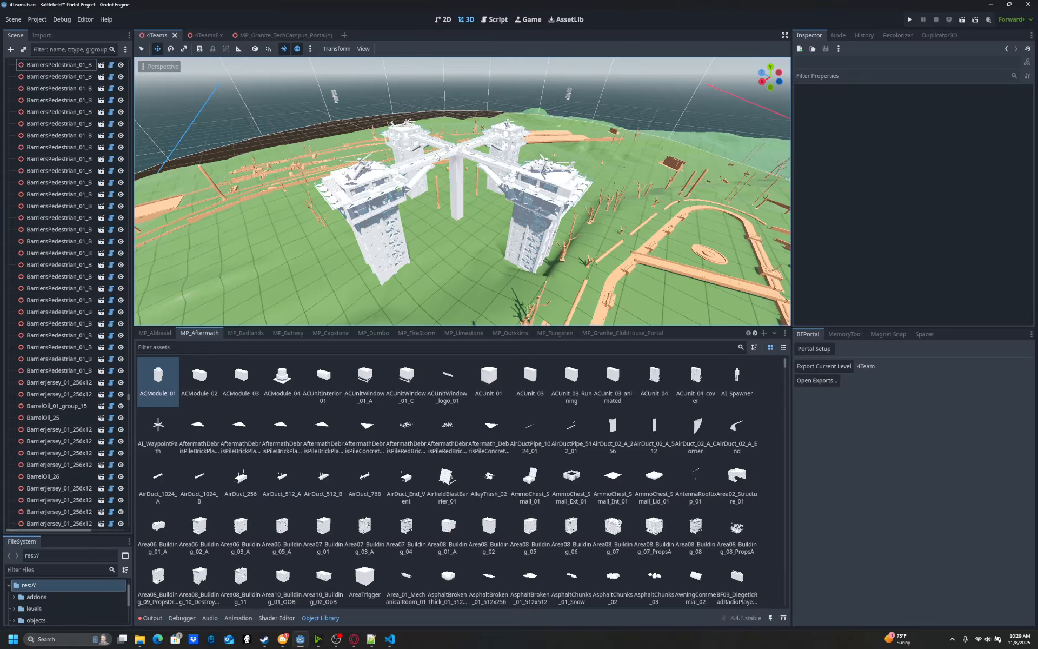
{"action": "key", "text": "w"}
{"action": "right_click_drag", "start_coordinate": [436, 156], "coordinate": [436, 156]}
{"action": "key", "text": "s"}
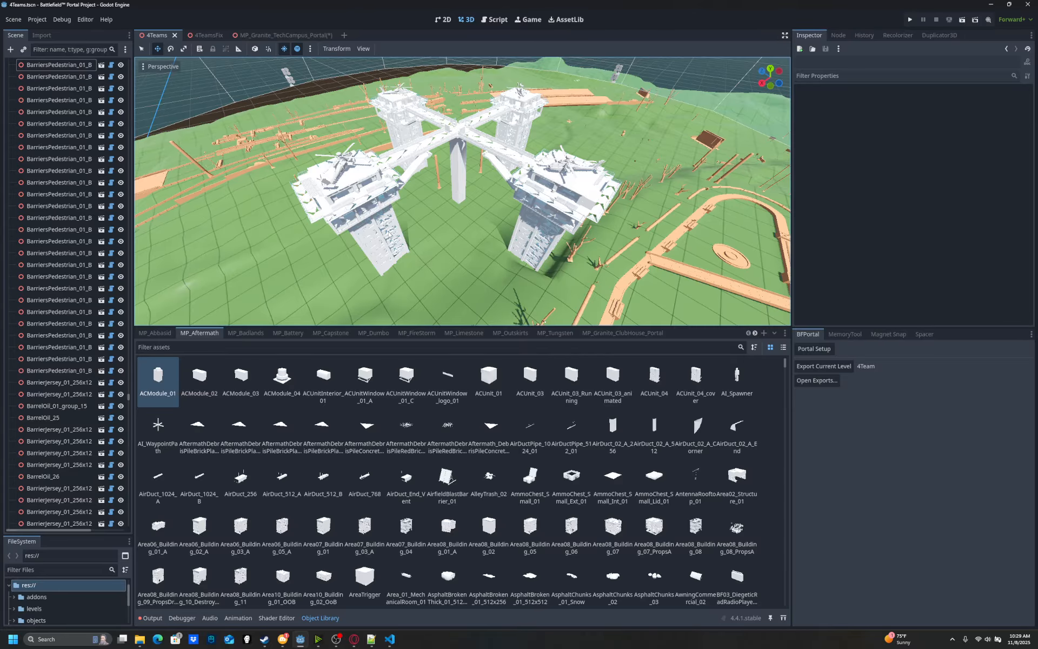
{"action": "right_click_drag", "start_coordinate": [388, 227], "coordinate": [387, 227]}
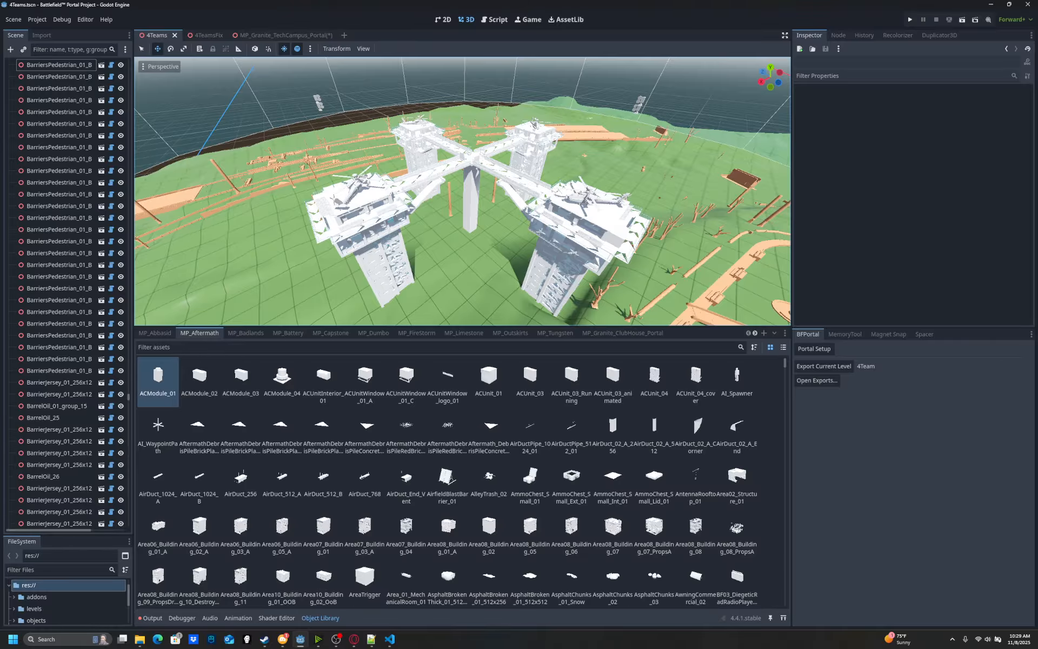
{"action": "right_click_drag", "start_coordinate": [383, 222], "coordinate": [393, 222]}
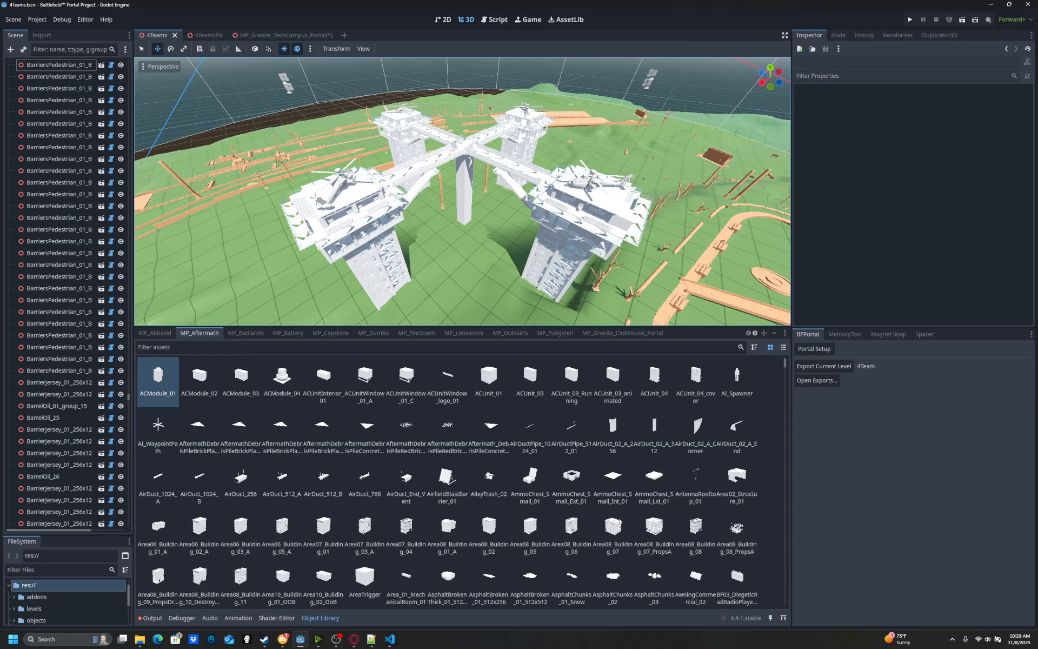
Examine the tower tops, moving in close to the railed deck of one tower.
{"action": "key", "text": "w"}
{"action": "right_click_drag", "start_coordinate": [371, 164], "coordinate": [397, 183]}
{"action": "key", "text": "w"}
{"action": "key", "text": "s"}
{"action": "key", "text": "a"}
{"action": "key", "text": "w"}
{"action": "key", "text": "s"}
{"action": "key", "text": "d"}
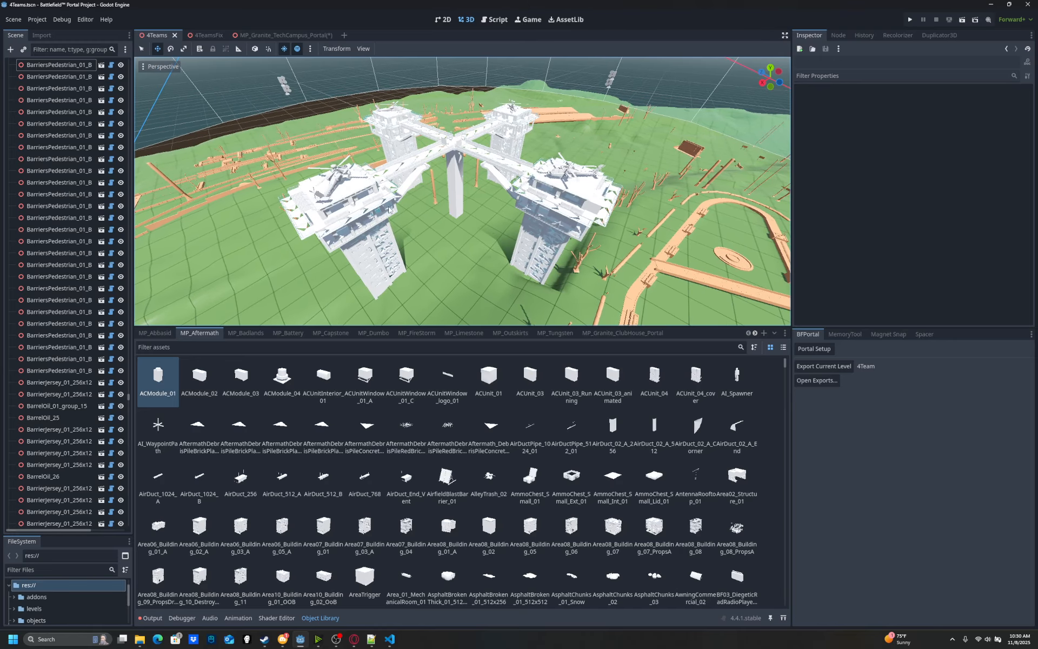
{"action": "key", "text": "w"}
{"action": "mouse_move", "coordinate": [433, 200]}
{"action": "right_mouse_down"}
{"action": "mouse_move", "coordinate": [416, 198]}
{"action": "mouse_move", "coordinate": [419, 187]}
{"action": "mouse_move", "coordinate": [434, 199]}
{"action": "right_mouse_up"}
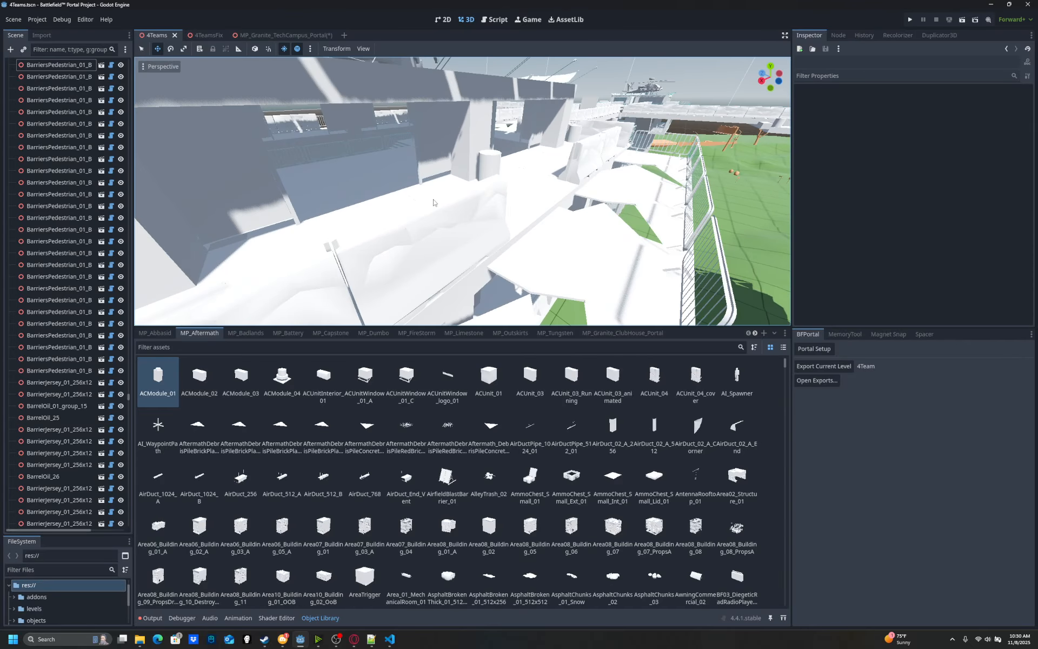
Try resizing a jersey barrier on the tower deck with the scale handles, and undo the changes.
{"action": "left_click", "coordinate": [433, 199]}
{"action": "scroll", "coordinate": [456, 212], "scroll_direction": "down", "scroll_amount": 5}
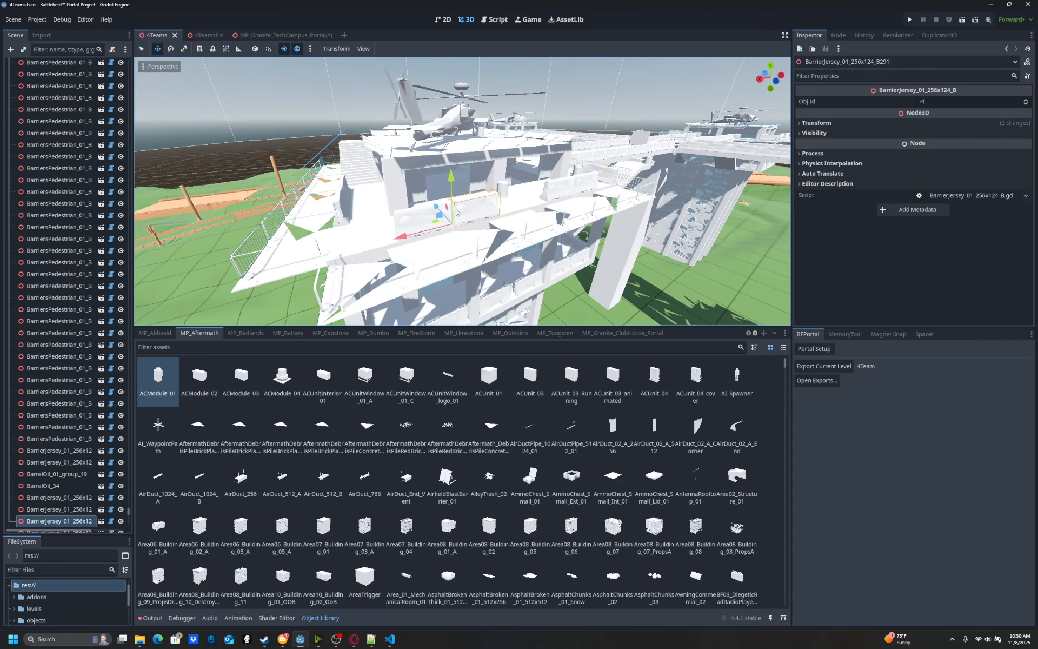
{"action": "scroll", "coordinate": [457, 211], "scroll_direction": "up", "scroll_amount": 5}
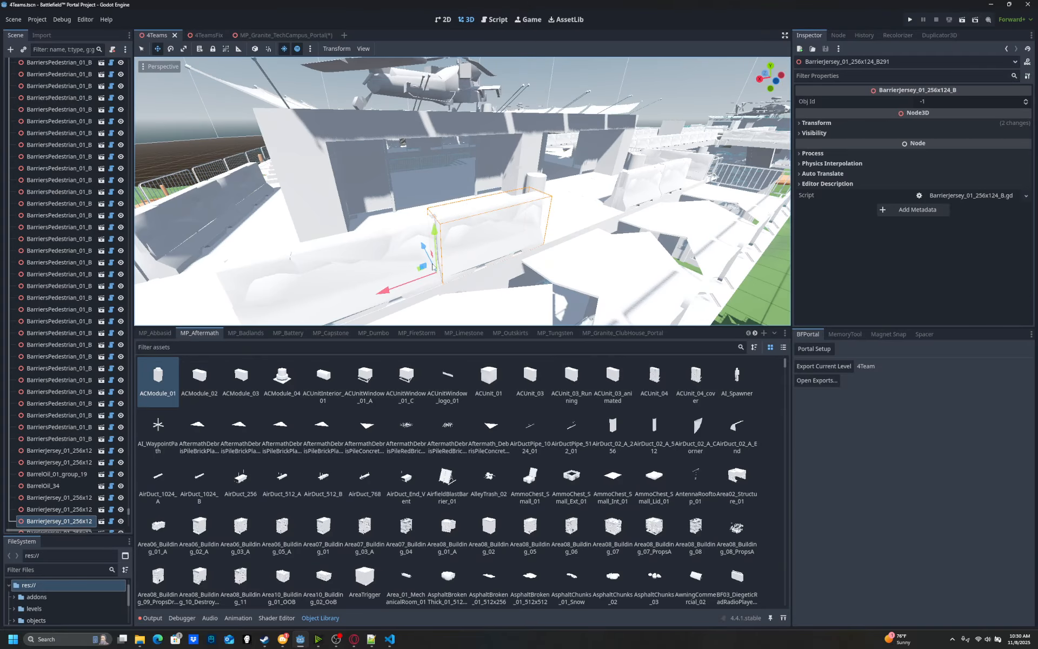
{"action": "key", "text": "t"}
{"action": "right_click_drag", "start_coordinate": [495, 256], "coordinate": [477, 256]}
{"action": "key", "text": "r"}
{"action": "key", "text": "w"}
{"action": "key", "text": "s"}
{"action": "mouse_move", "coordinate": [328, 225]}
{"action": "left_mouse_down"}
{"action": "mouse_move", "coordinate": [352, 222]}
{"action": "mouse_move", "coordinate": [331, 223]}
{"action": "left_mouse_up"}
{"action": "key", "text": "r"}
{"action": "key", "text": "ctrl+z"}
{"action": "key", "text": "ctrl+z"}
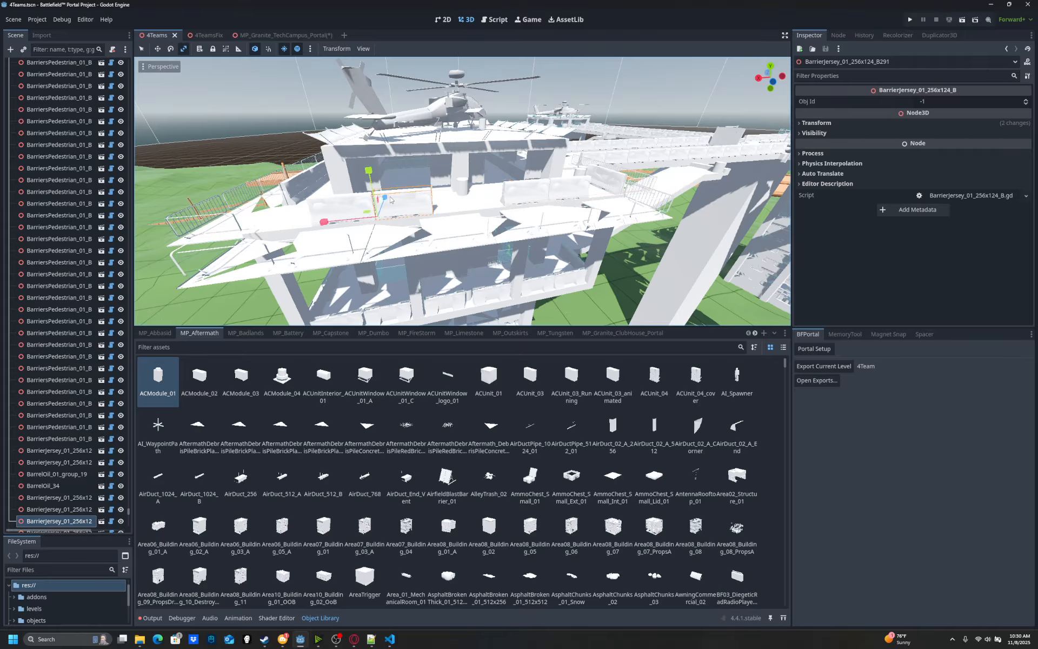
Show the jersey barrier's Transform properties, and try stretching its height with the scale handle before undoing the stretch.
{"action": "left_click", "coordinate": [811, 123]}
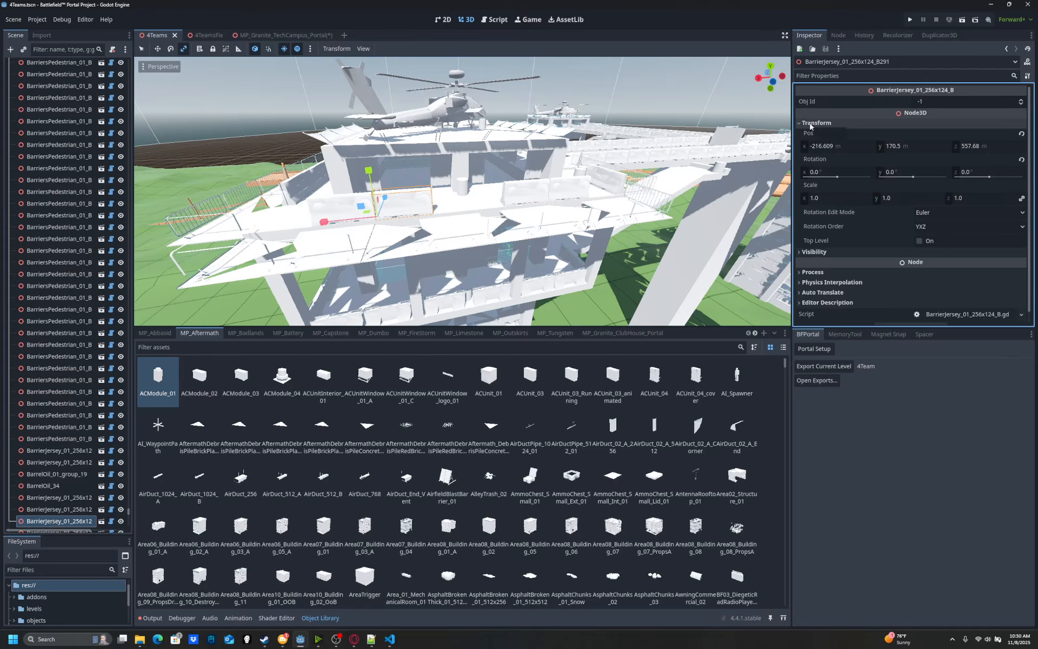
{"action": "left_click", "coordinate": [426, 197]}
{"action": "left_click", "coordinate": [414, 201]}
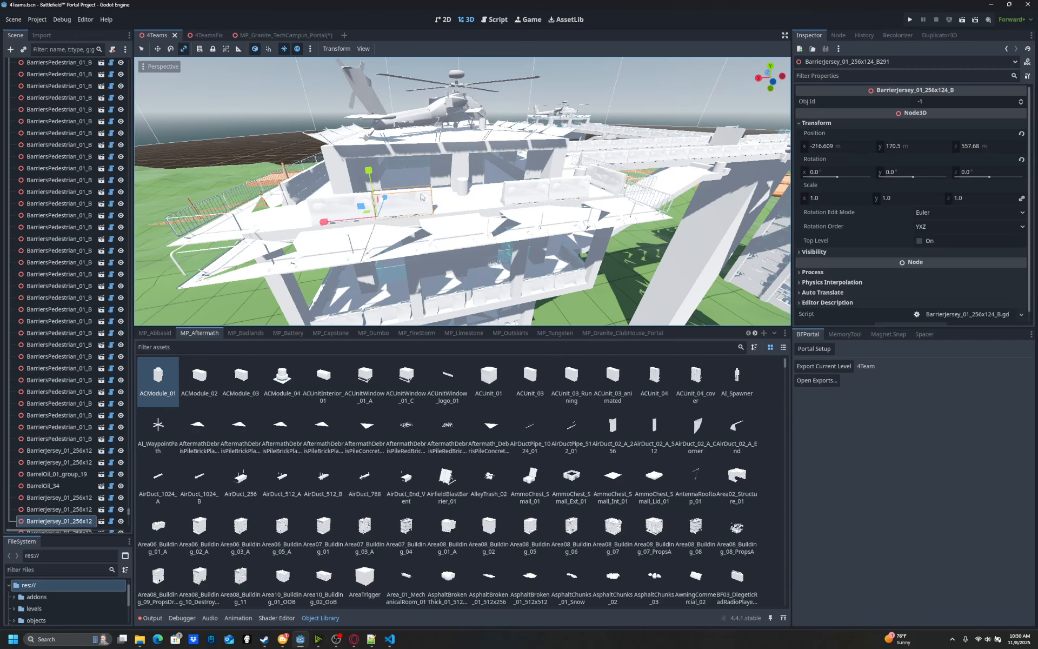
{"action": "left_click_drag", "start_coordinate": [369, 171], "coordinate": [357, 98]}
{"action": "key", "text": "ctrl+z"}
{"action": "key", "text": "f"}
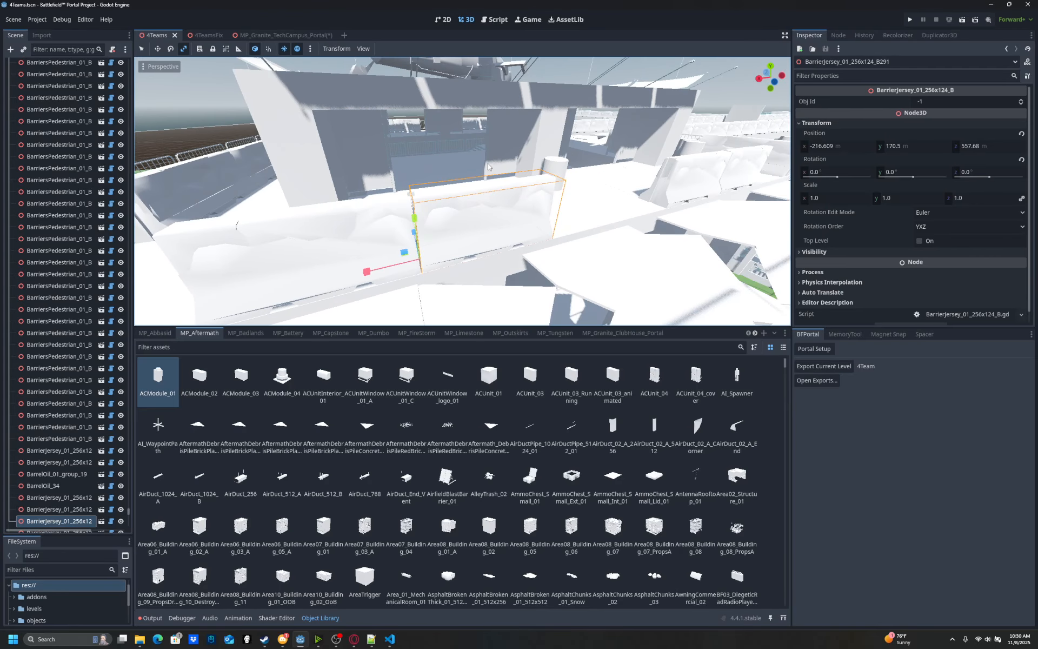
Set the jersey barrier's linked scale to 2.0 on all axes.
{"action": "left_click", "coordinate": [831, 201]}
{"action": "type", "text": "2"}
{"action": "key", "text": "Return"}
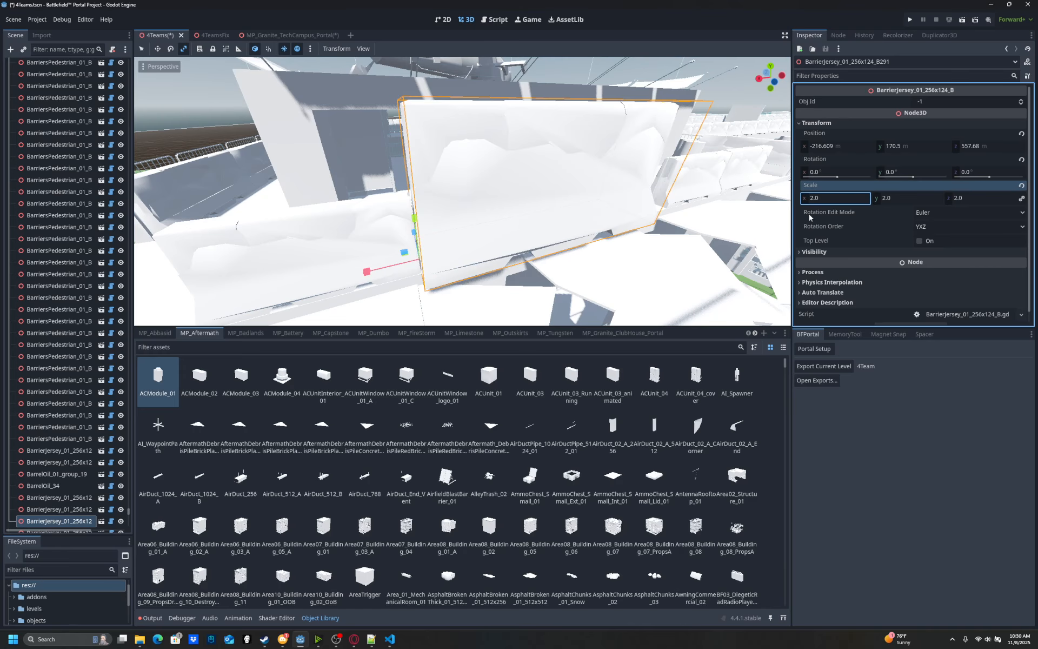
Unlink the jersey barrier's scale axes and set its Y scale to 1.0.
{"action": "left_click", "coordinate": [1021, 199]}
{"action": "left_click", "coordinate": [895, 199]}
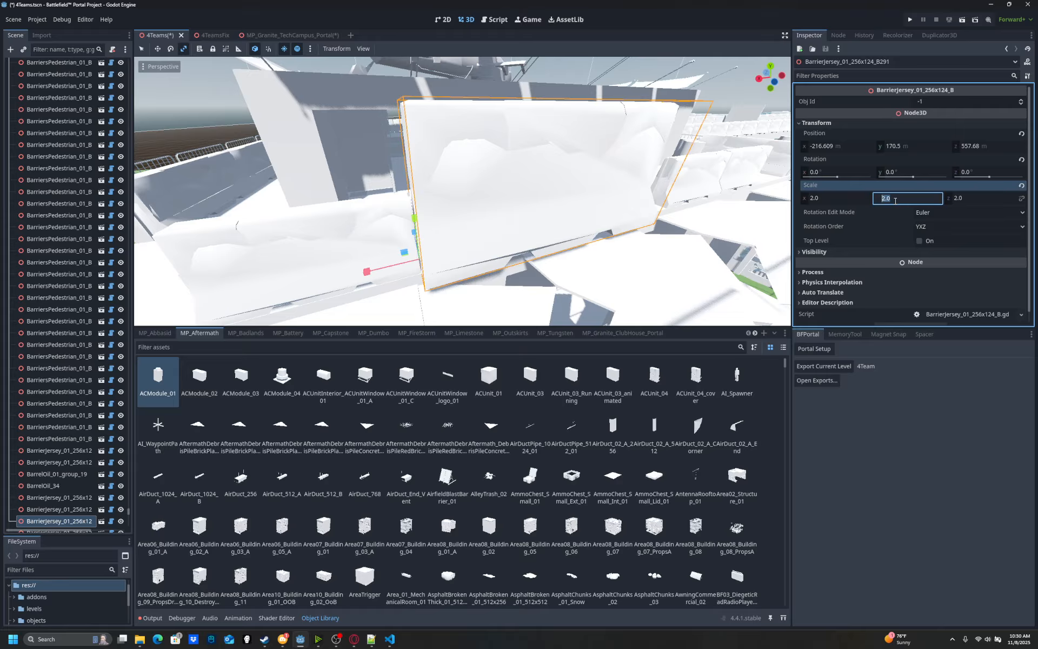
{"action": "type", "text": "1"}
{"action": "key", "text": "Return"}
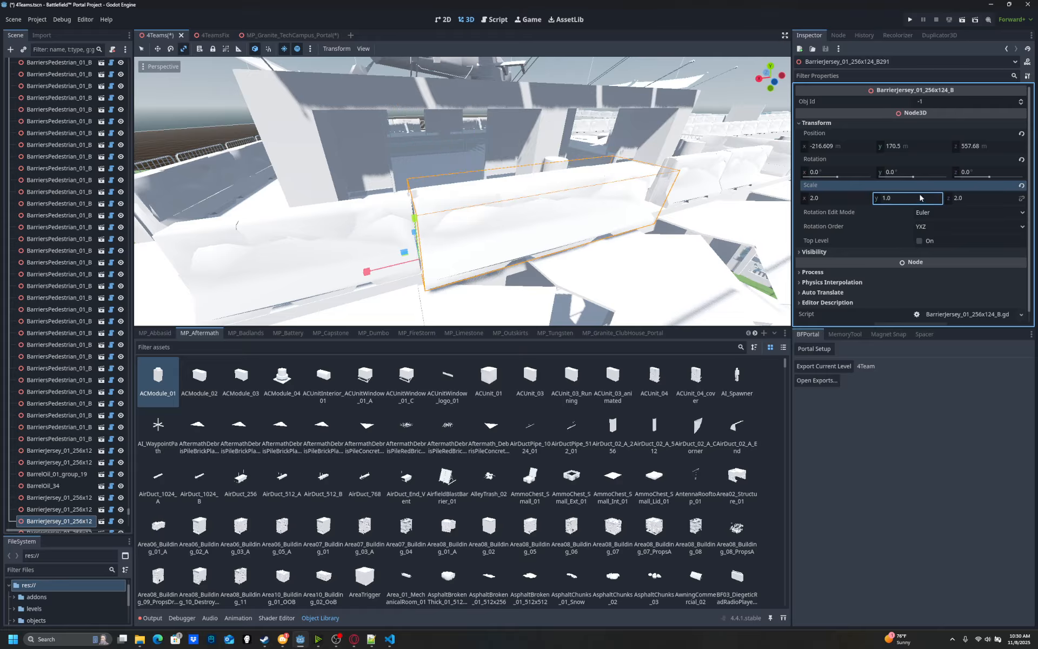
Undo the jersey barrier's scale changes and clear the selection.
{"action": "right_click_drag", "start_coordinate": [653, 205], "coordinate": [539, 209]}
{"action": "key", "text": "ctrl+z"}
{"action": "key", "text": "ctrl+z"}
{"action": "left_click", "coordinate": [634, 210]}
{"action": "key", "text": "s"}
{"action": "key", "text": "w"}
{"action": "key", "text": "s"}
{"action": "key", "text": "w"}
{"action": "key", "text": "s"}
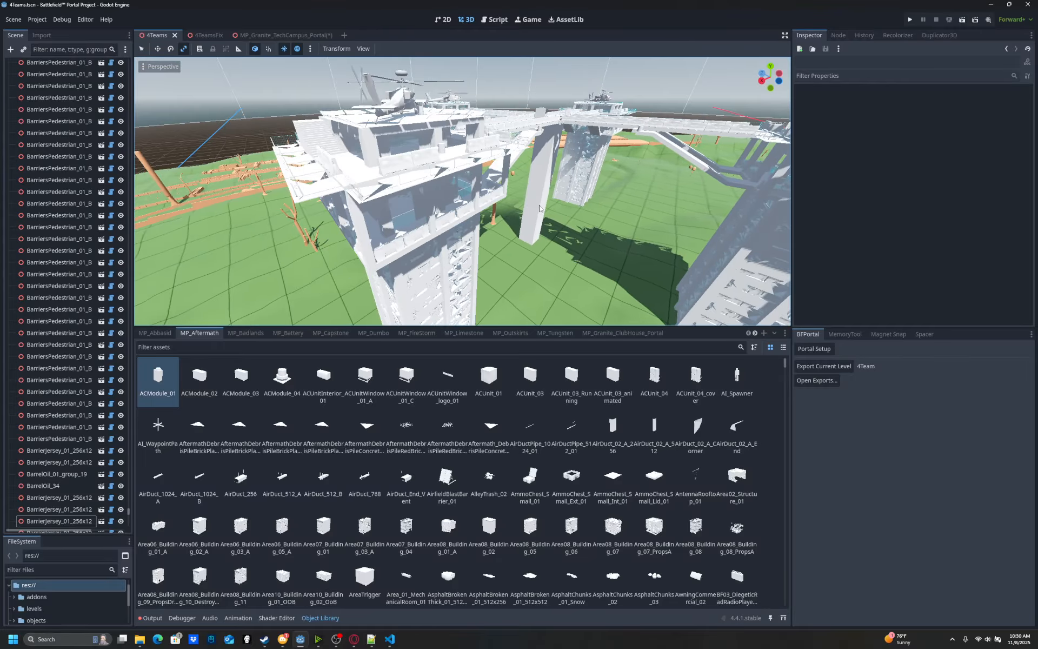
Check the Map Rotation page in the browser, and return to Godot to examine the towers and their connecting walkways.
{"action": "key", "text": "alt+Tab"}
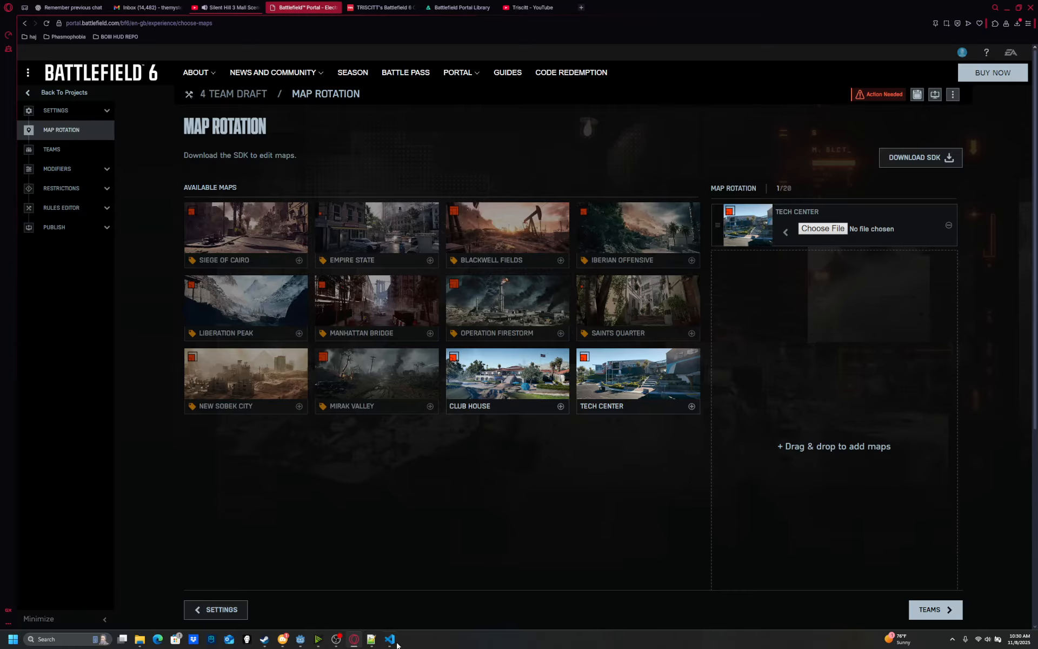
{"action": "mouse_move", "coordinate": [394, 642]}
{"action": "key", "text": "alt+Tab"}
{"action": "right_click_drag", "start_coordinate": [357, 249], "coordinate": [416, 247]}
{"action": "key", "text": "w"}
{"action": "key", "text": "w"}
{"action": "key", "text": "s"}
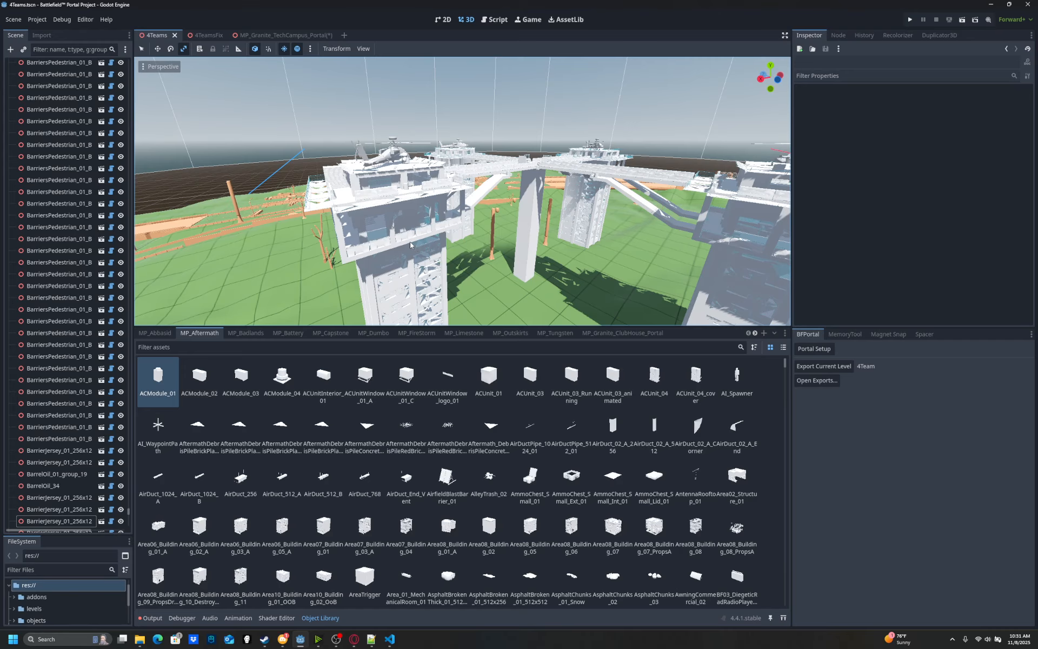
{"action": "key", "text": "w"}
{"action": "right_click_drag", "start_coordinate": [410, 242], "coordinate": [405, 249]}
{"action": "key", "text": "s"}
{"action": "key", "text": "w"}
Stretch the jersey barrier on the tower deck vertically to a Y scale of 1.153.
{"action": "left_click", "coordinate": [466, 182]}
{"action": "key", "text": "r"}
{"action": "left_click_drag", "start_coordinate": [447, 153], "coordinate": [442, 143]}
{"action": "key", "text": "w"}
{"action": "key", "text": "f"}
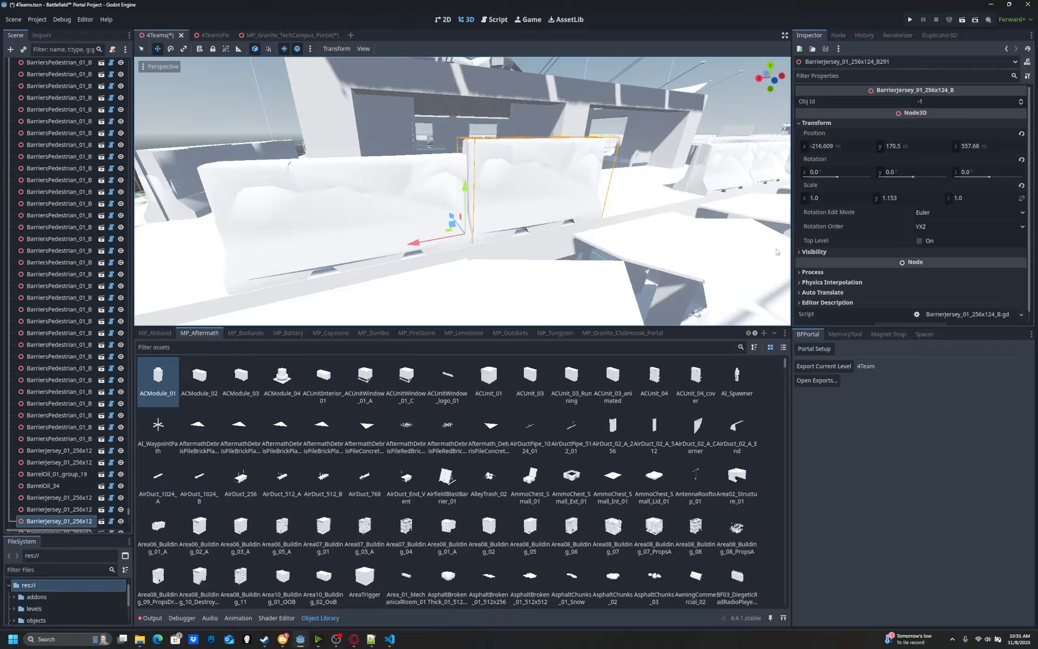
Relink the barrier's scale axes and try resizing it, undoing the scale changes and clearing the selection.
{"action": "left_click", "coordinate": [1025, 199]}
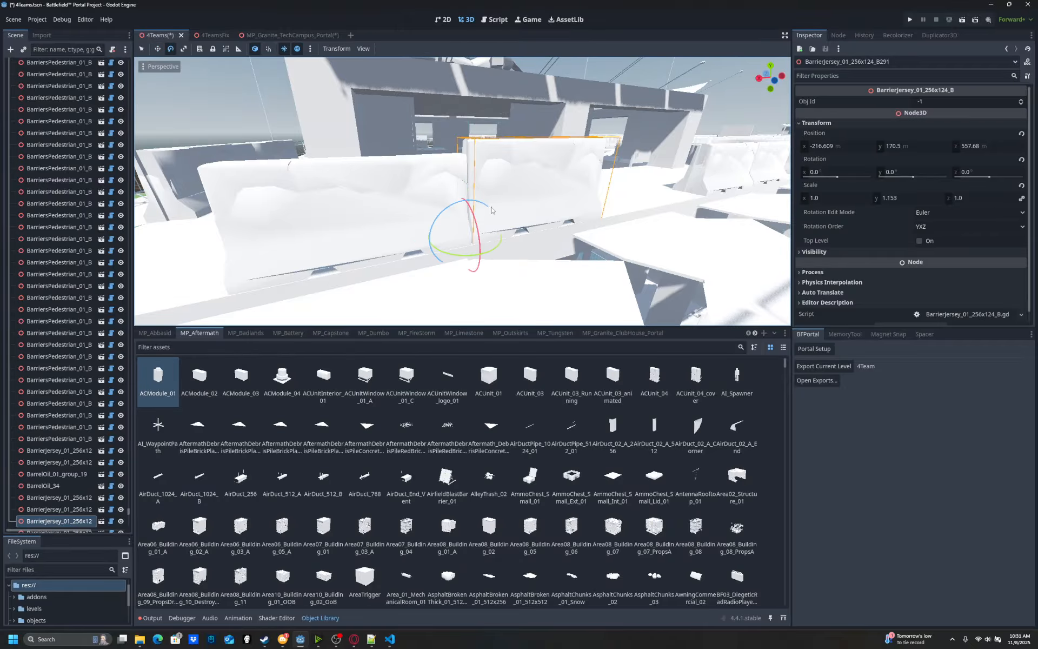
{"action": "key", "text": "r"}
{"action": "left_click_drag", "start_coordinate": [451, 225], "coordinate": [417, 203]}
{"action": "scroll", "coordinate": [417, 203], "scroll_direction": "down", "scroll_amount": 5}
{"action": "key", "text": "ctrl+z"}
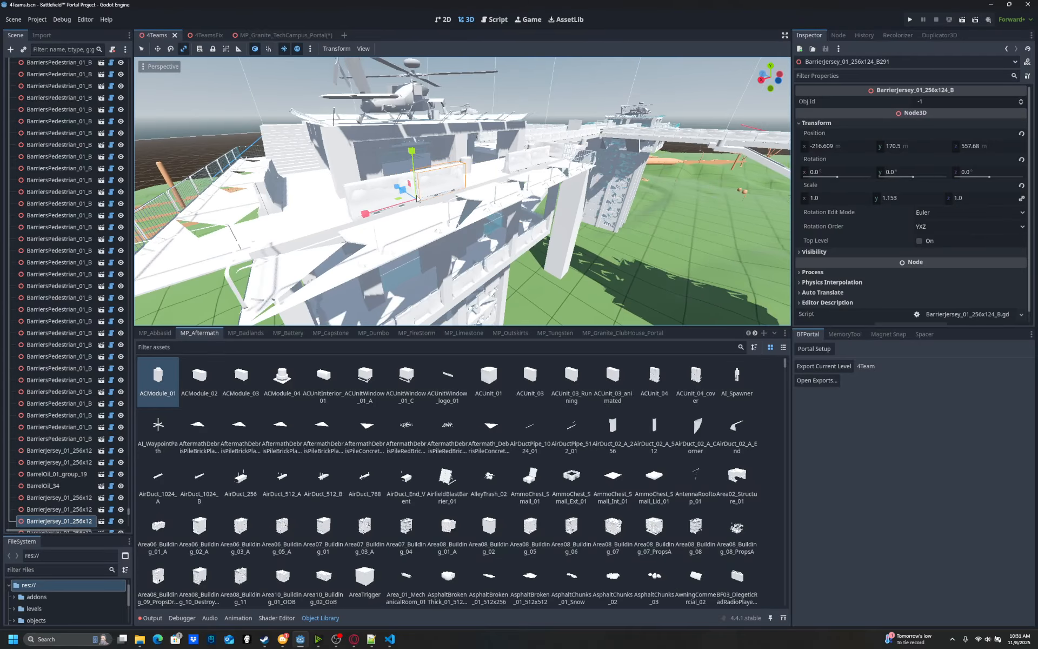
{"action": "left_click", "coordinate": [422, 204]}
Examine the four towers and look through the placed objects in the scene tree.
{"action": "right_click_drag", "start_coordinate": [421, 203], "coordinate": [422, 203]}
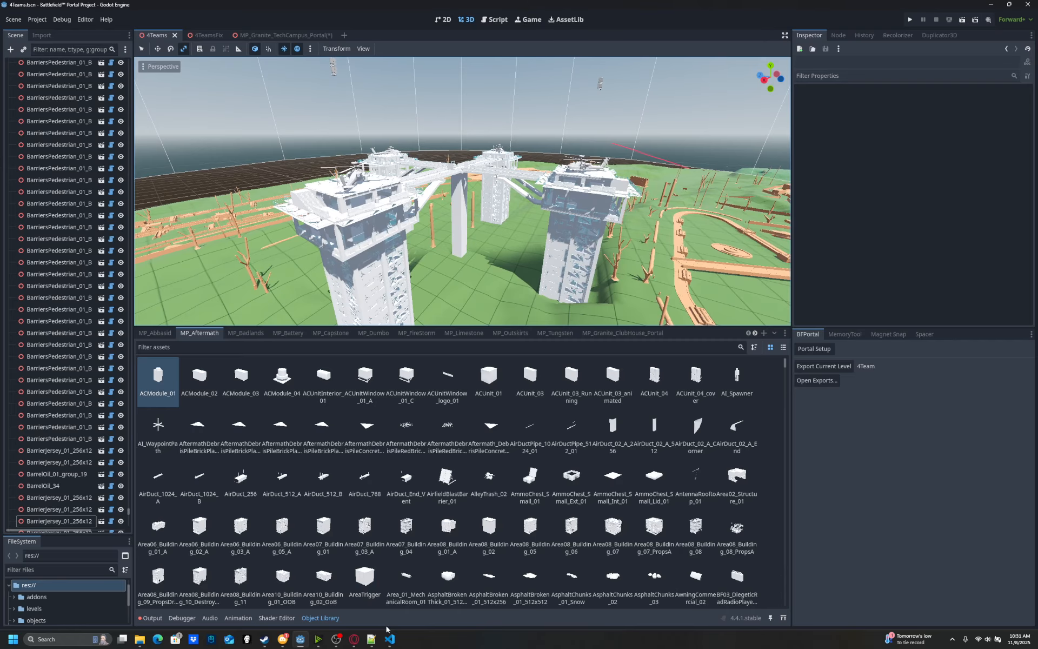
{"action": "right_click_drag", "start_coordinate": [491, 107], "coordinate": [491, 105]}
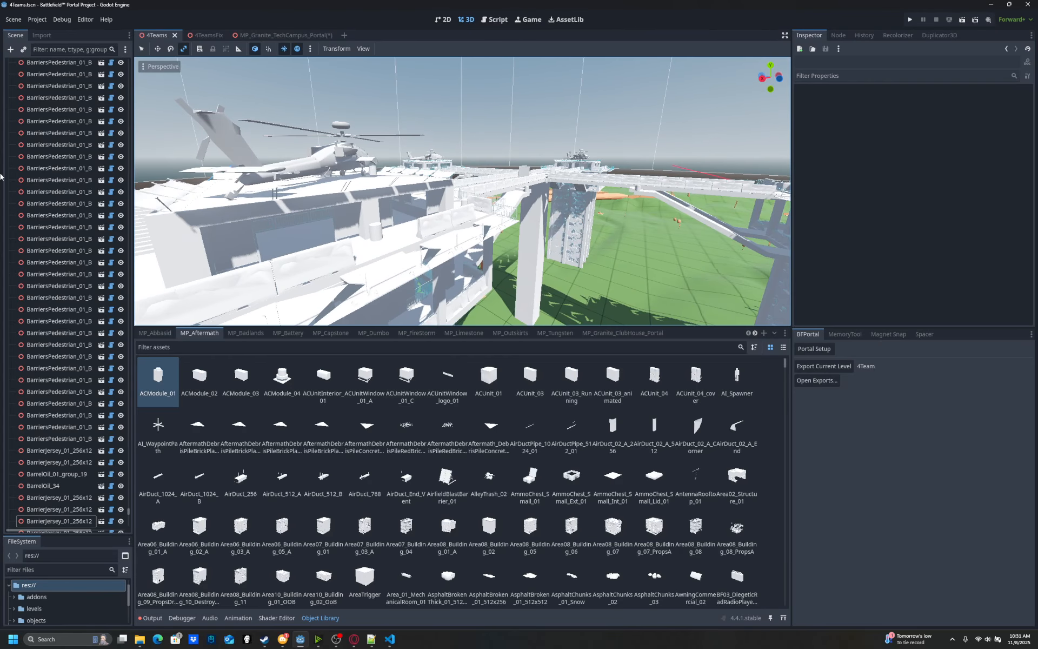
{"action": "scroll", "coordinate": [65, 325], "scroll_direction": "up", "scroll_amount": 15}
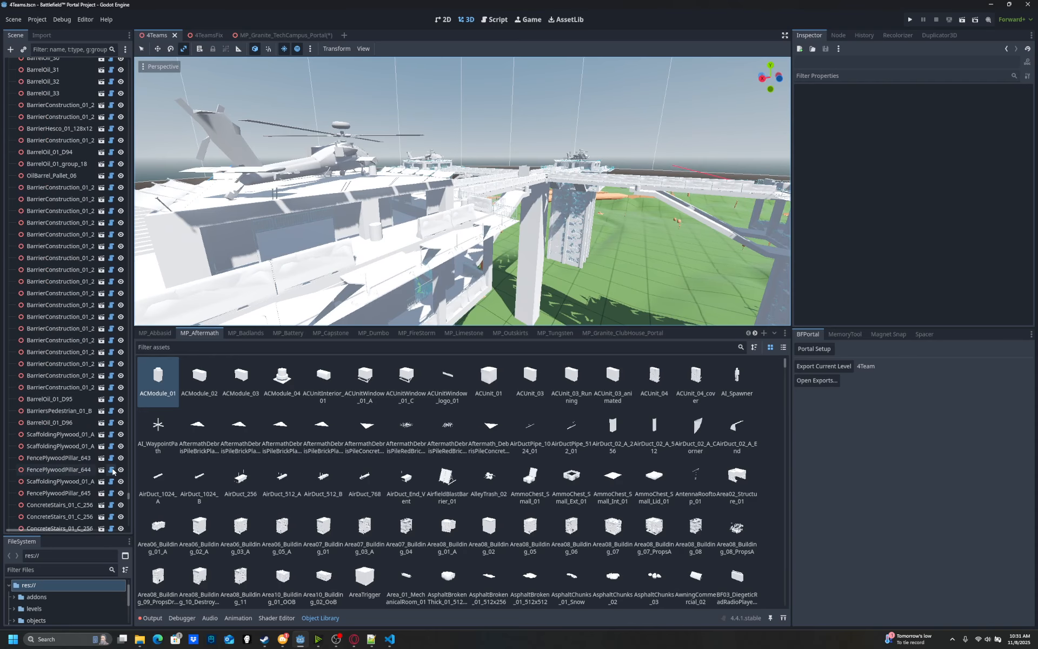
{"action": "left_click_drag", "start_coordinate": [128, 499], "coordinate": [111, 60]}
Select the deploy camera standing beyond the towers and find it under TEAM_1_HQ2 in the scene tree.
{"action": "right_click_drag", "start_coordinate": [260, 179], "coordinate": [340, 235]}
{"action": "key", "text": "w"}
{"action": "left_click", "coordinate": [480, 222]}
{"action": "right_click_drag", "start_coordinate": [480, 222], "coordinate": [548, 195]}
{"action": "key", "text": "s"}
{"action": "key", "text": "w"}
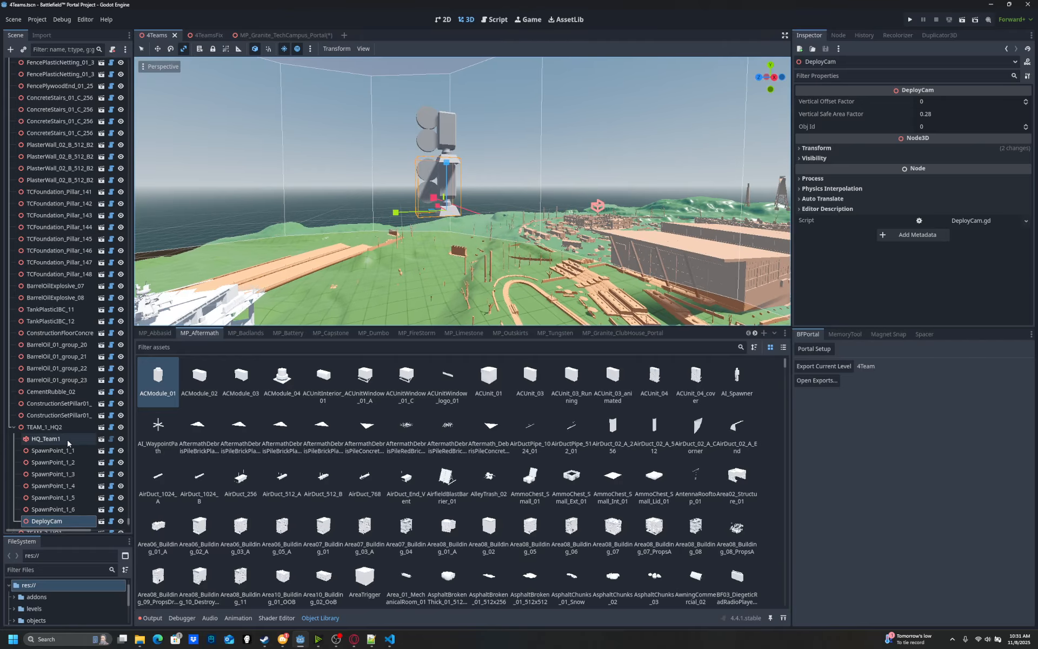
{"action": "scroll", "coordinate": [69, 443], "scroll_direction": "down", "scroll_amount": 4}
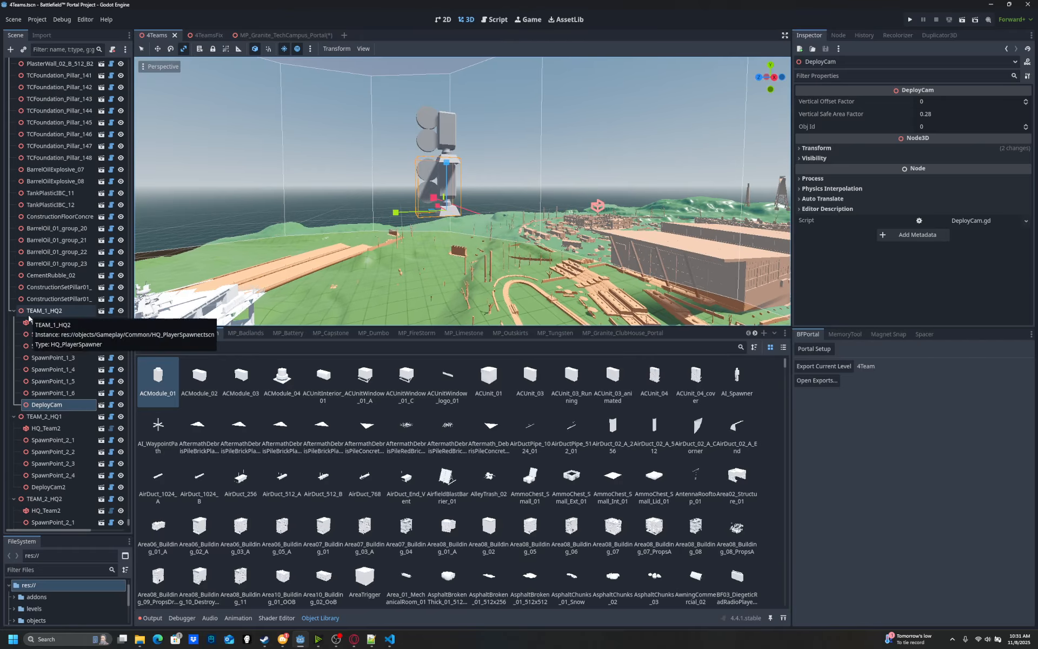
{"action": "left_click_drag", "start_coordinate": [38, 405], "coordinate": [31, 312]}
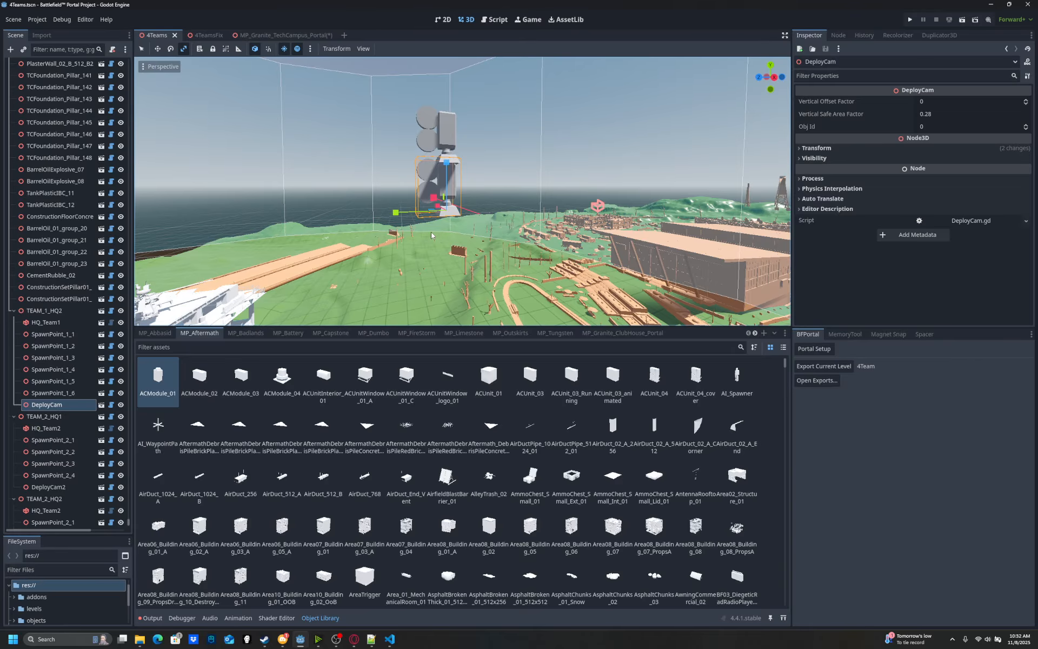
Clear the selection and examine where the deploy cameras stand around the four towers.
{"action": "left_click", "coordinate": [381, 209]}
{"action": "middle_click_drag", "start_coordinate": [376, 203], "coordinate": [252, 251]}
{"action": "scroll", "coordinate": [251, 252], "scroll_direction": "down", "scroll_amount": 8}
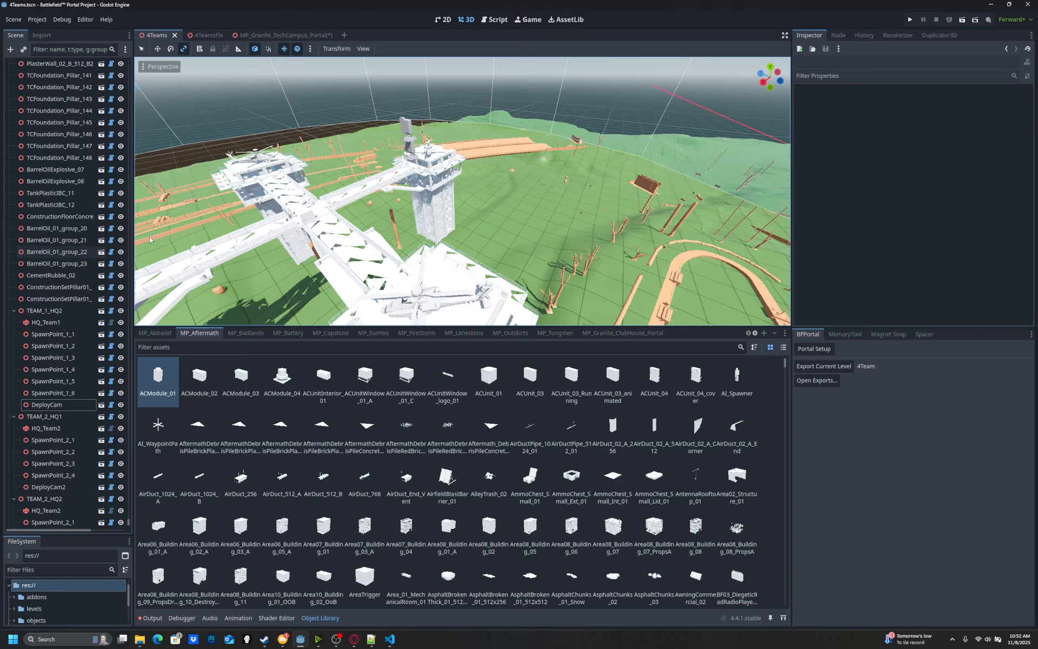
{"action": "middle_click_drag", "start_coordinate": [149, 236], "coordinate": [254, 227]}
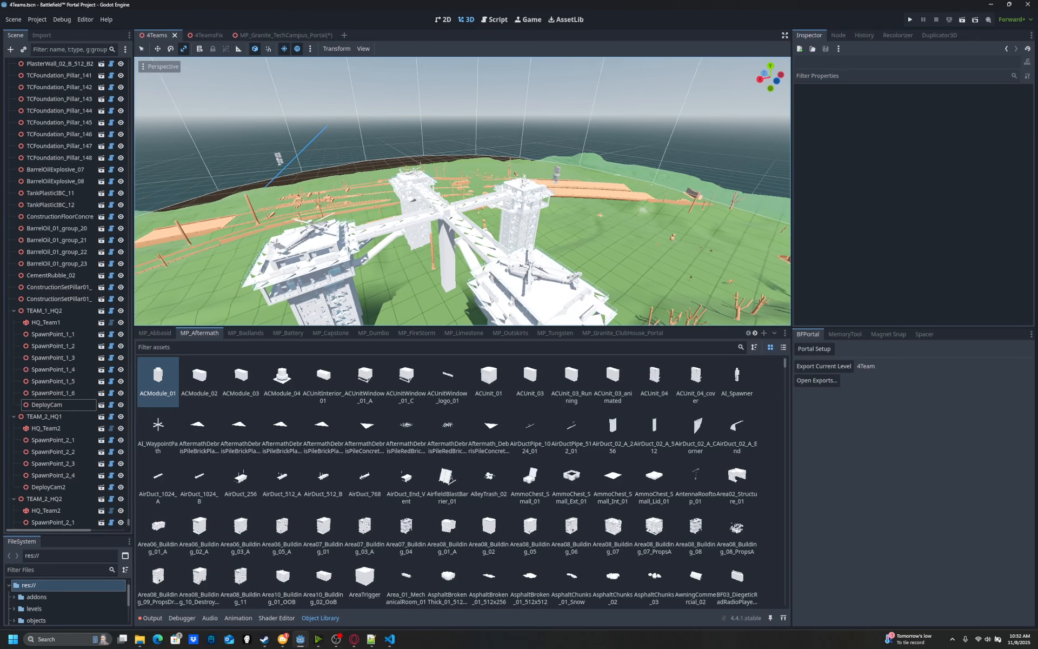
{"action": "right_click_drag", "start_coordinate": [465, 189], "coordinate": [489, 163]}
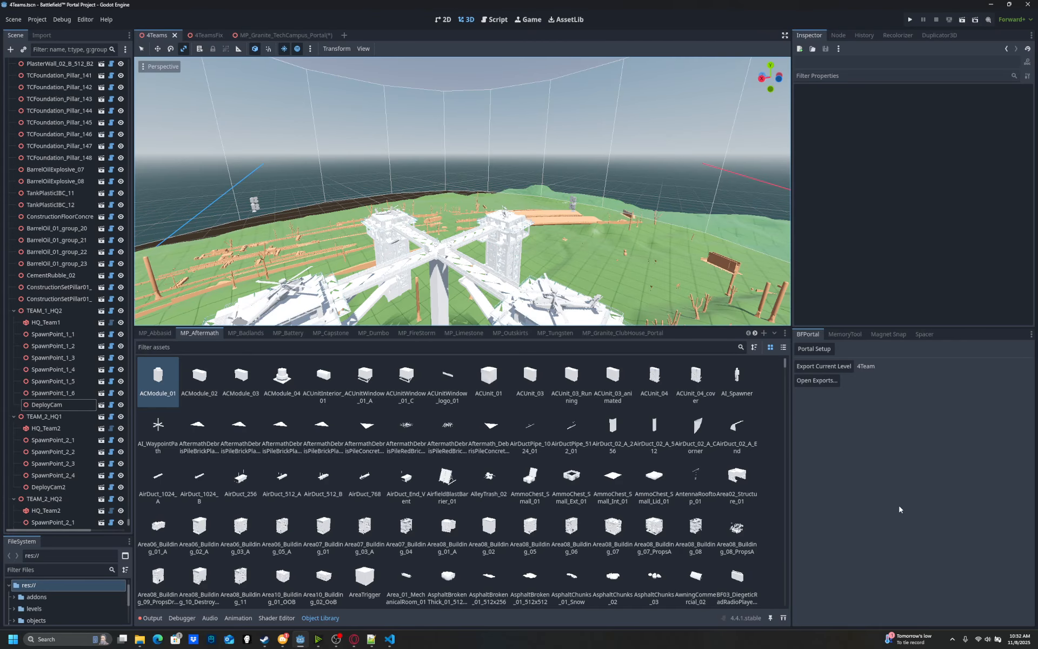
{"action": "right_click_drag", "start_coordinate": [577, 196], "coordinate": [577, 222]}
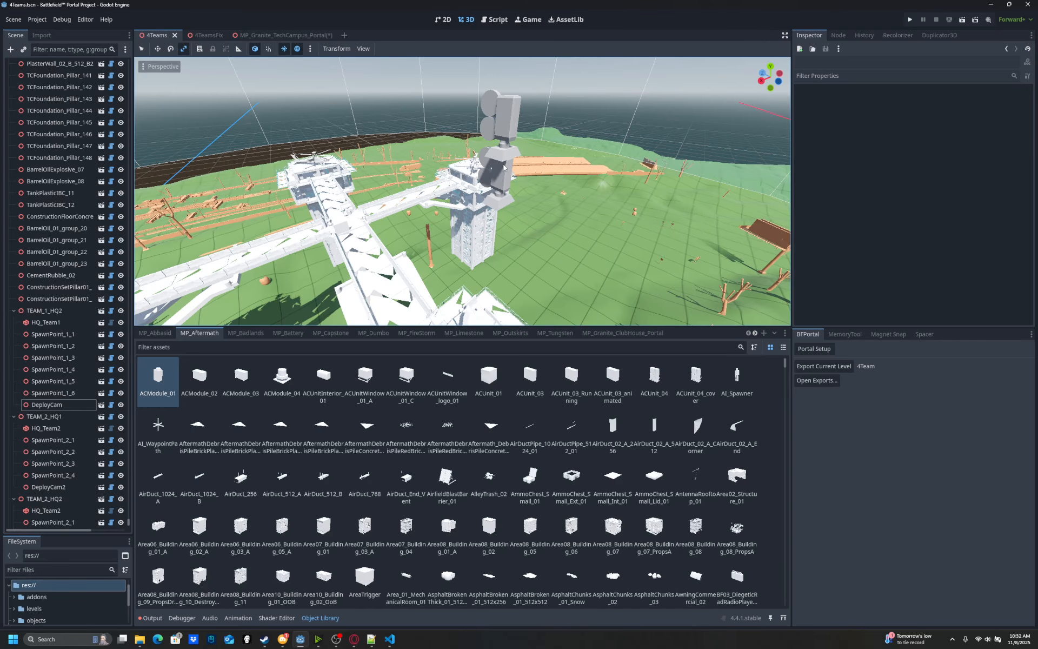
Select the deploy camera beside the far tower and check its properties.
{"action": "left_click", "coordinate": [498, 173]}
{"action": "key", "text": "s"}
{"action": "key", "text": "a"}
{"action": "right_click_drag", "start_coordinate": [498, 173], "coordinate": [498, 173]}
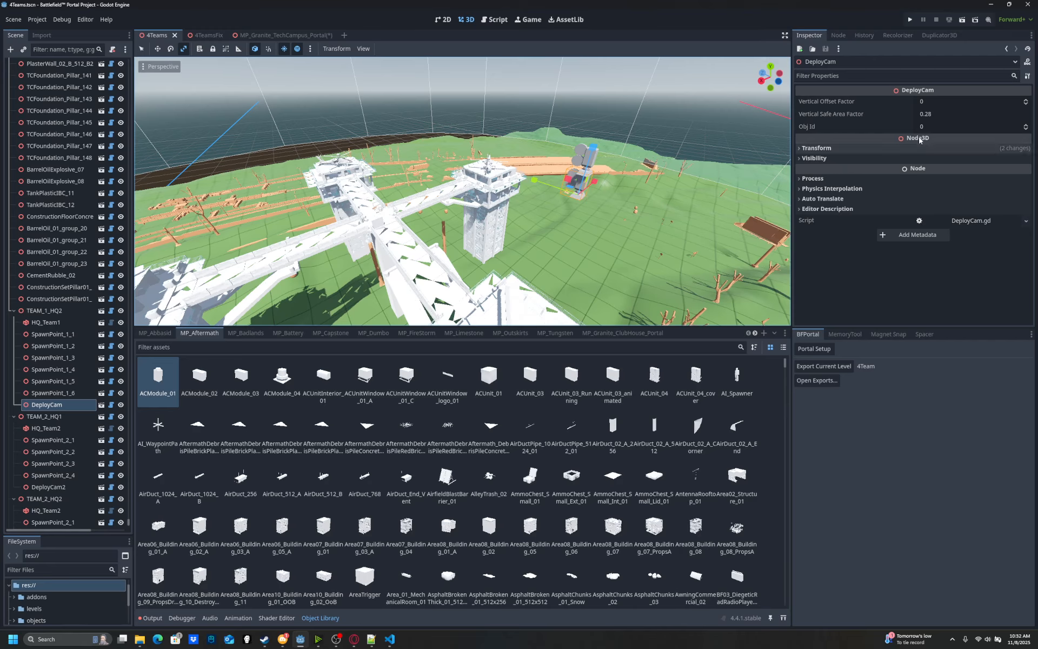
Find the deploy camera high above the towers and select its parent Camera3D node to show the camera preview.
{"action": "left_click", "coordinate": [378, 223]}
{"action": "right_click_drag", "start_coordinate": [351, 235], "coordinate": [430, 320]}
{"action": "key", "text": "s"}
{"action": "key", "text": "w"}
{"action": "key", "text": "s"}
{"action": "right_click_drag", "start_coordinate": [478, 221], "coordinate": [478, 60]}
{"action": "key", "text": "w"}
{"action": "key", "text": "s"}
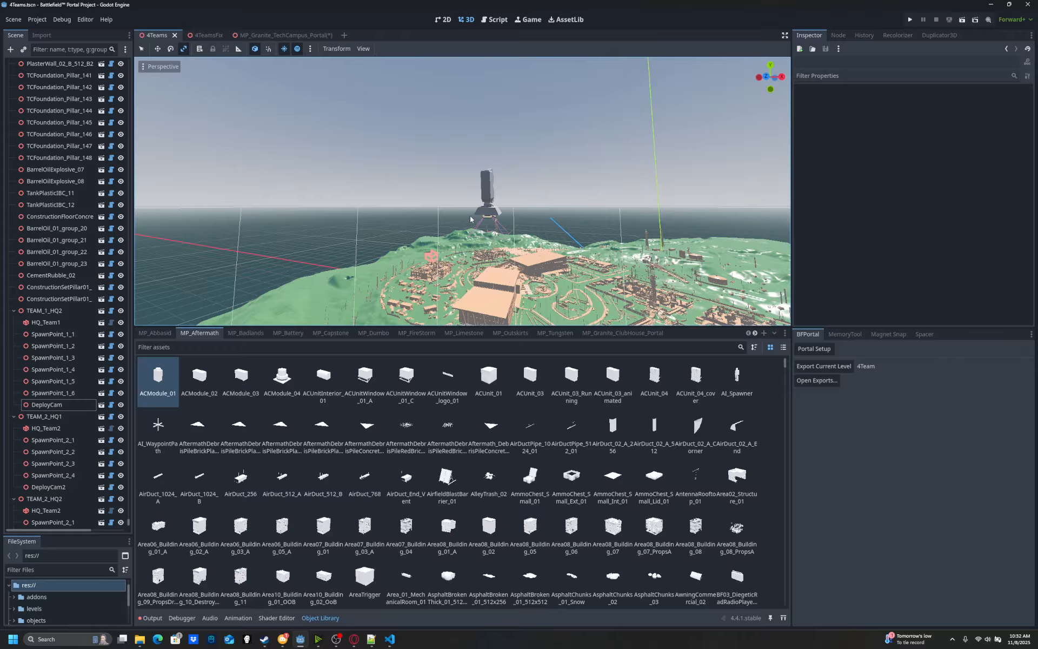
{"action": "left_click", "coordinate": [486, 204]}
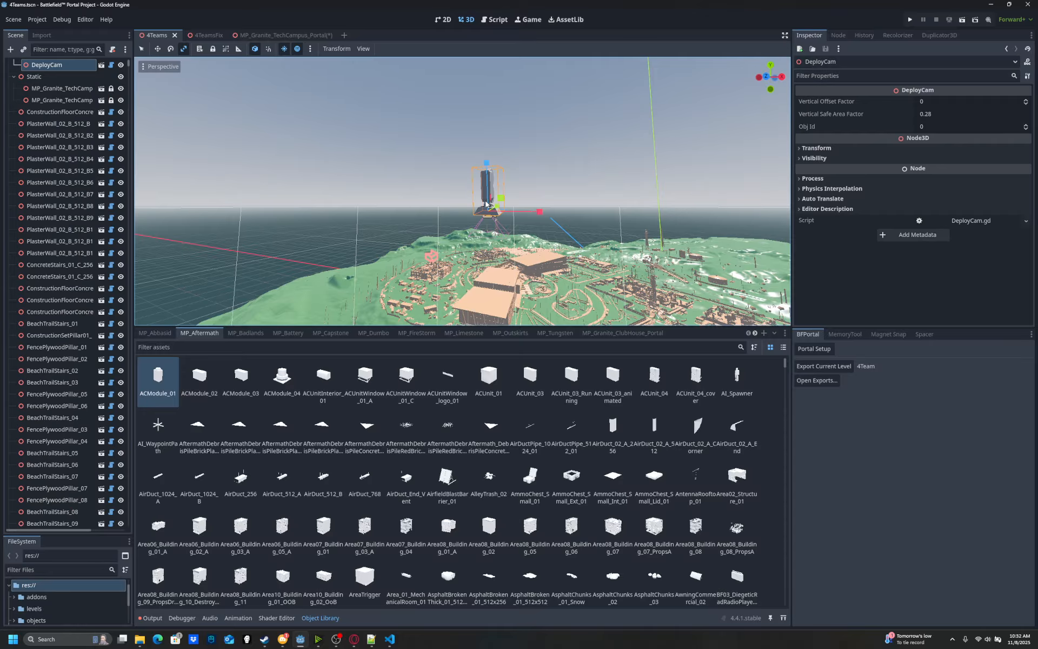
{"action": "scroll", "coordinate": [40, 138], "scroll_direction": "up", "scroll_amount": 5}
{"action": "left_click", "coordinate": [50, 170]}
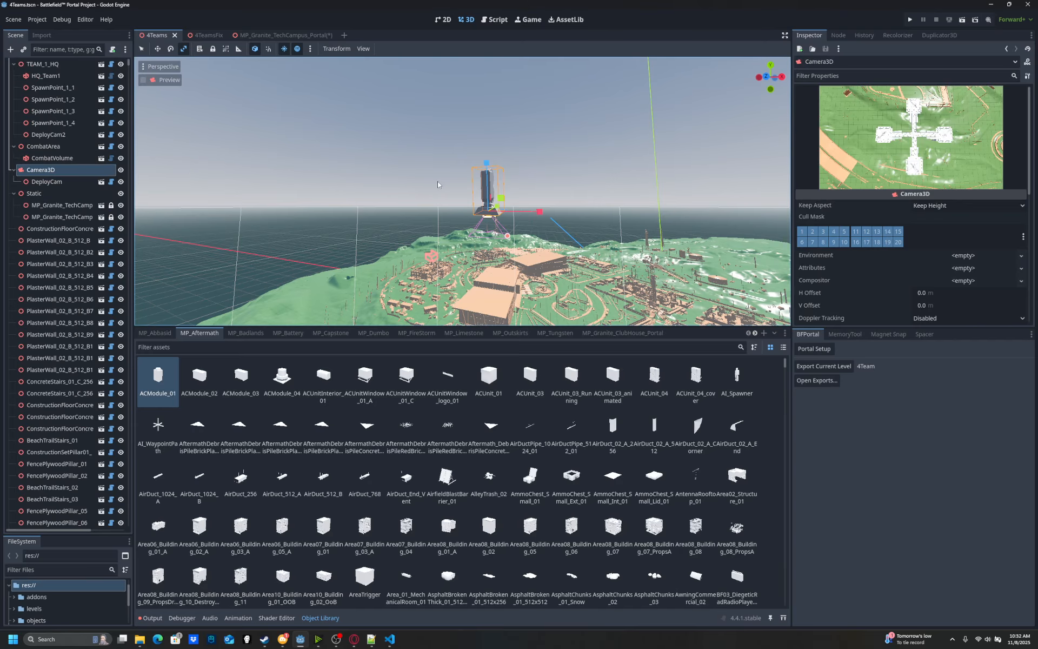
Examine the cross-shaped tower layout from directly above, comparing it with the Camera3D preview.
{"action": "key", "text": "d"}
{"action": "right_click_drag", "start_coordinate": [501, 203], "coordinate": [464, 295]}
{"action": "key", "text": "s"}
{"action": "key", "text": "w"}
{"action": "key", "text": "s"}
{"action": "key", "text": "w"}
{"action": "key", "text": "w"}
{"action": "key", "text": "s"}
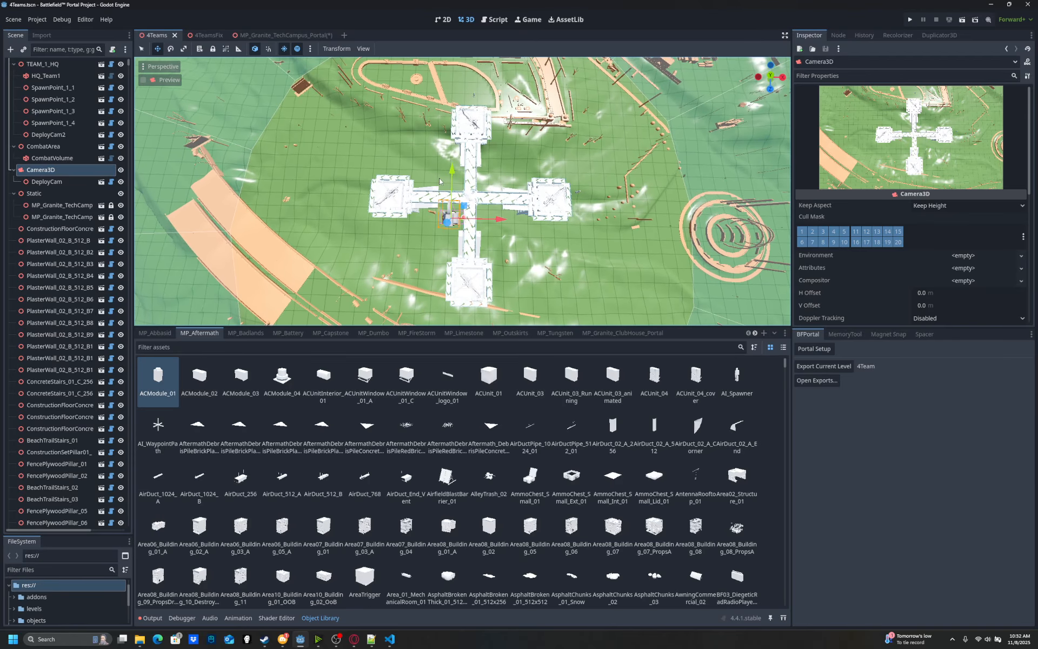
Inspect the DeployCam nested under Camera3D, and reselect Camera3D to show its overhead preview.
{"action": "left_click", "coordinate": [438, 181]}
{"action": "middle_click_drag", "start_coordinate": [328, 116], "coordinate": [330, 116]}
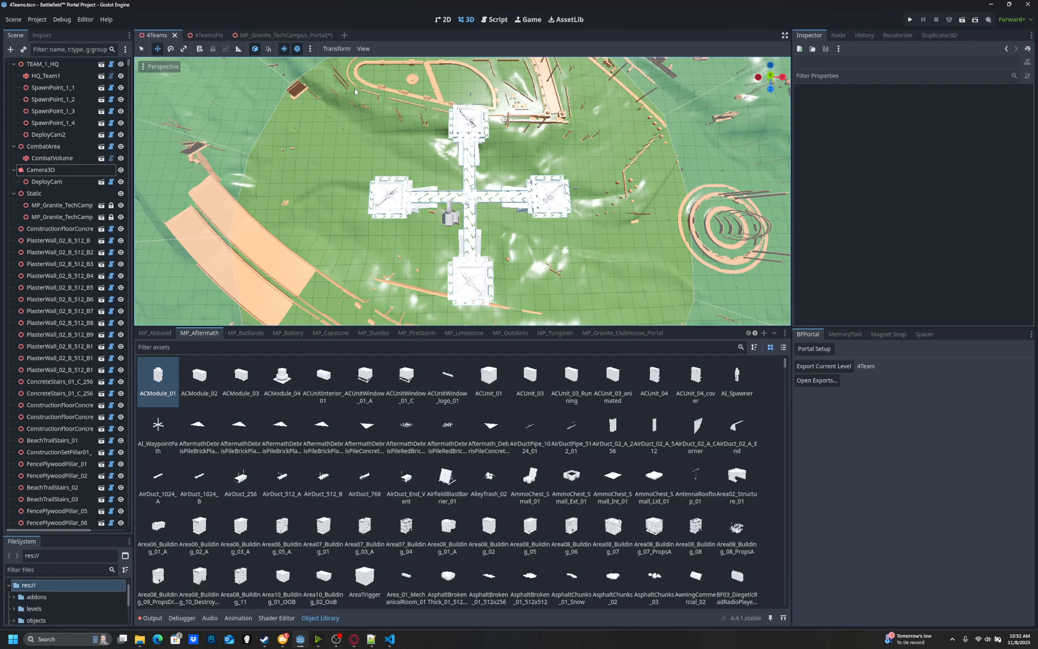
{"action": "left_click", "coordinate": [448, 219]}
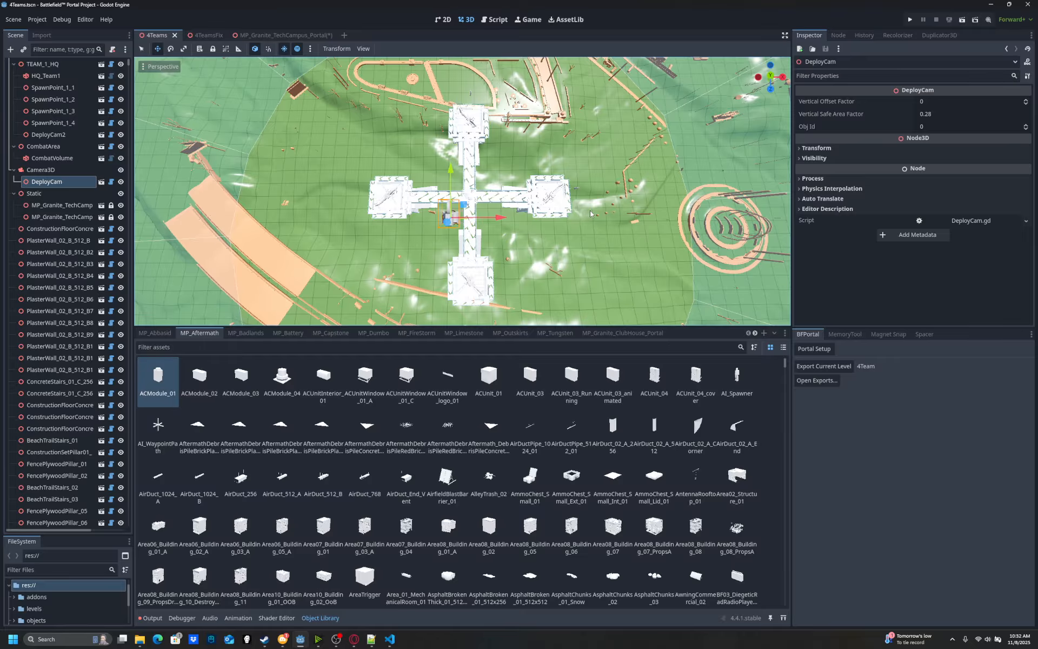
{"action": "right_click_drag", "start_coordinate": [591, 214], "coordinate": [582, 214]}
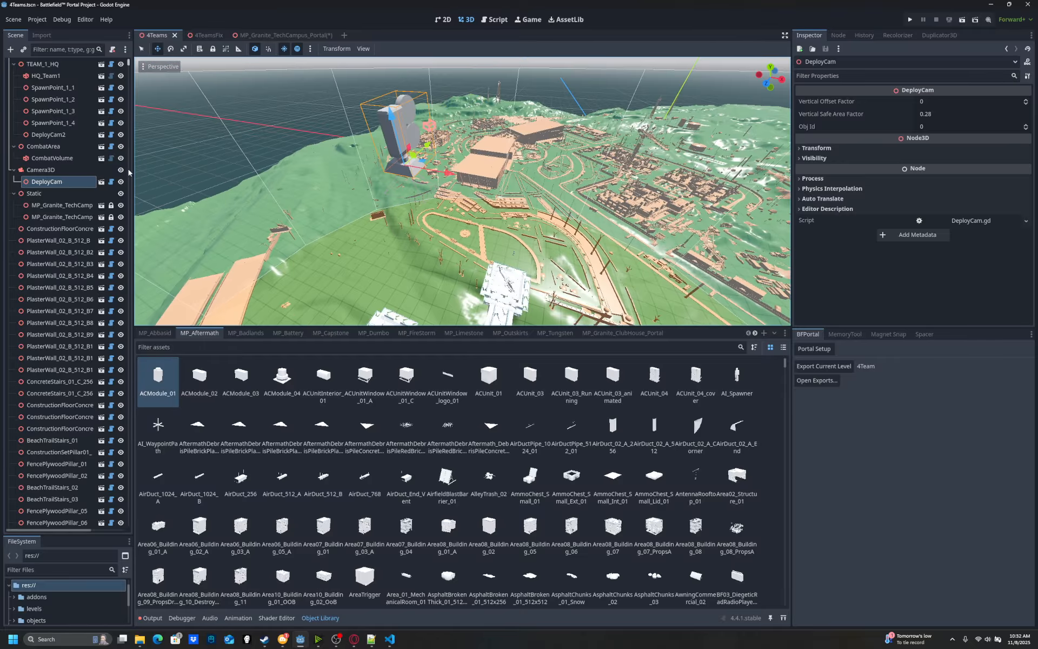
{"action": "left_click", "coordinate": [58, 169]}
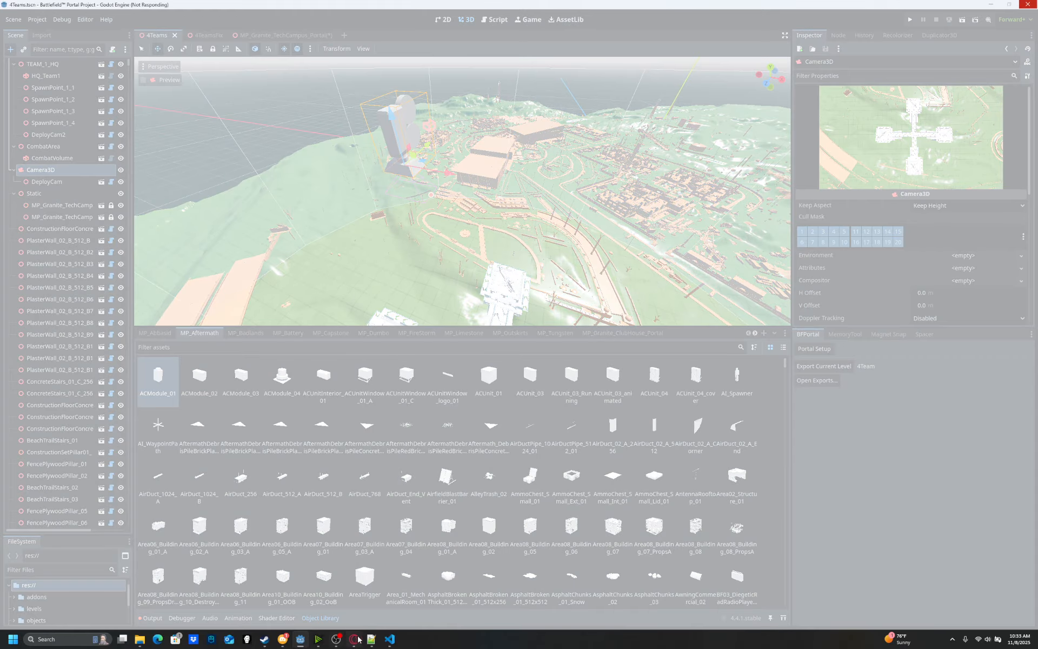
Switch to Notepad++ to check the tutorial's outline of remaining topics.
{"action": "left_click", "coordinate": [371, 639]}
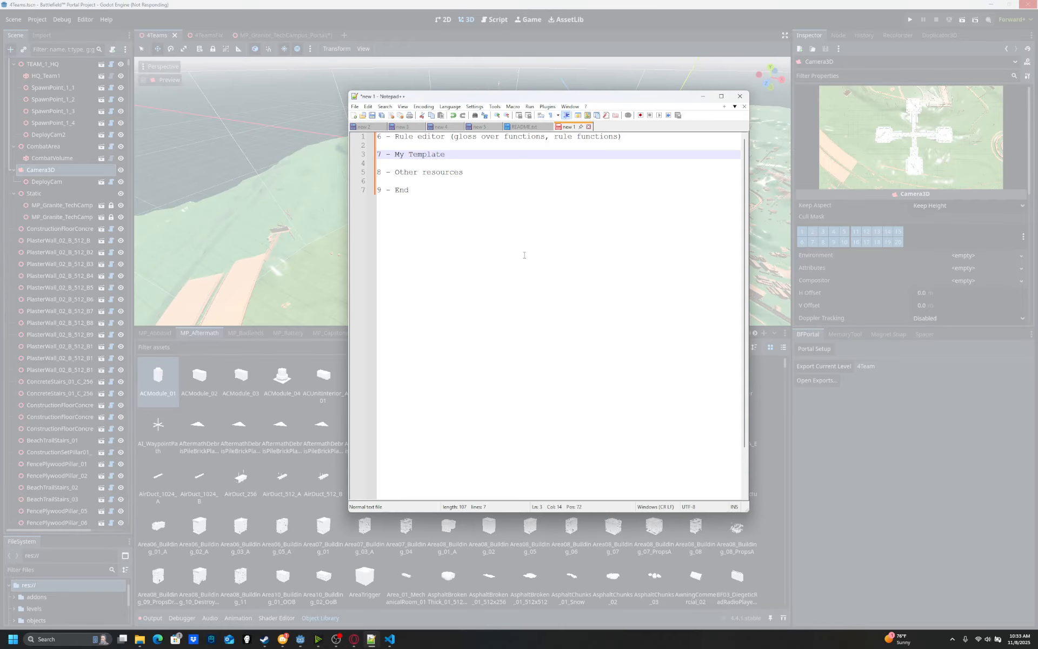
Switch from the outline to the Battlefield Portal page in the browser and open the Rules Editor.
{"action": "left_click", "coordinate": [524, 256]}
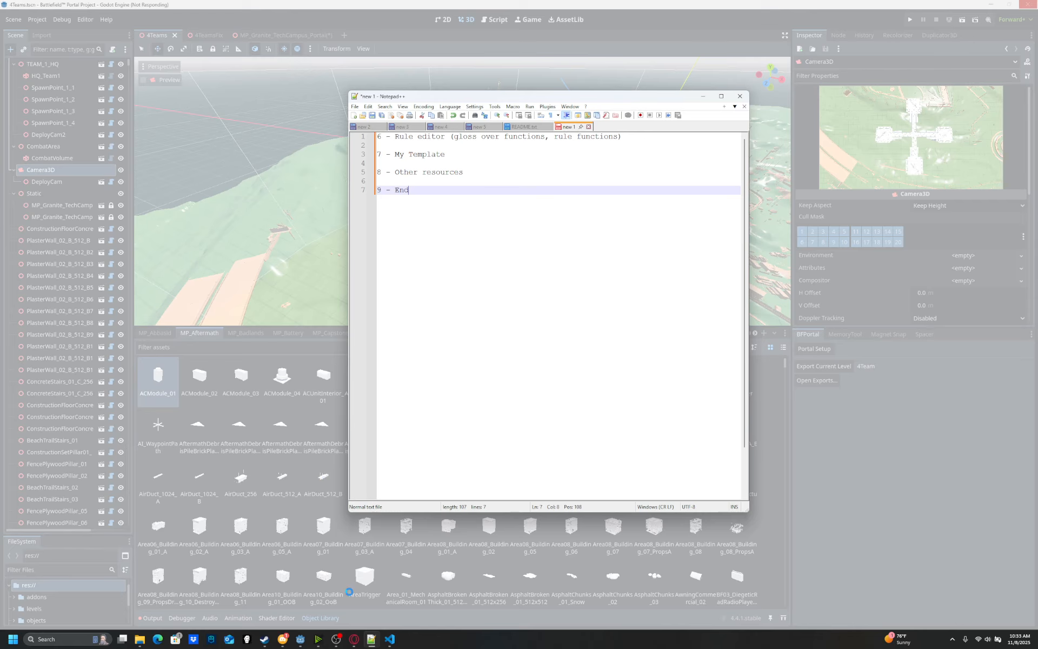
{"action": "mouse_move", "coordinate": [349, 646]}
{"action": "left_click", "coordinate": [349, 595]}
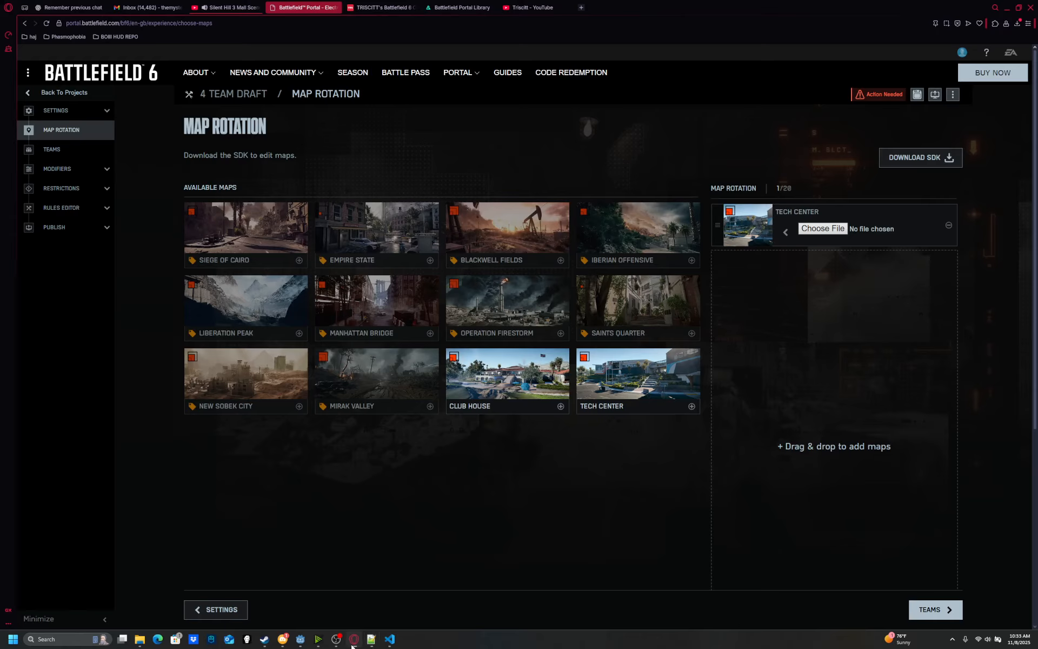
{"action": "left_click", "coordinate": [46, 207]}
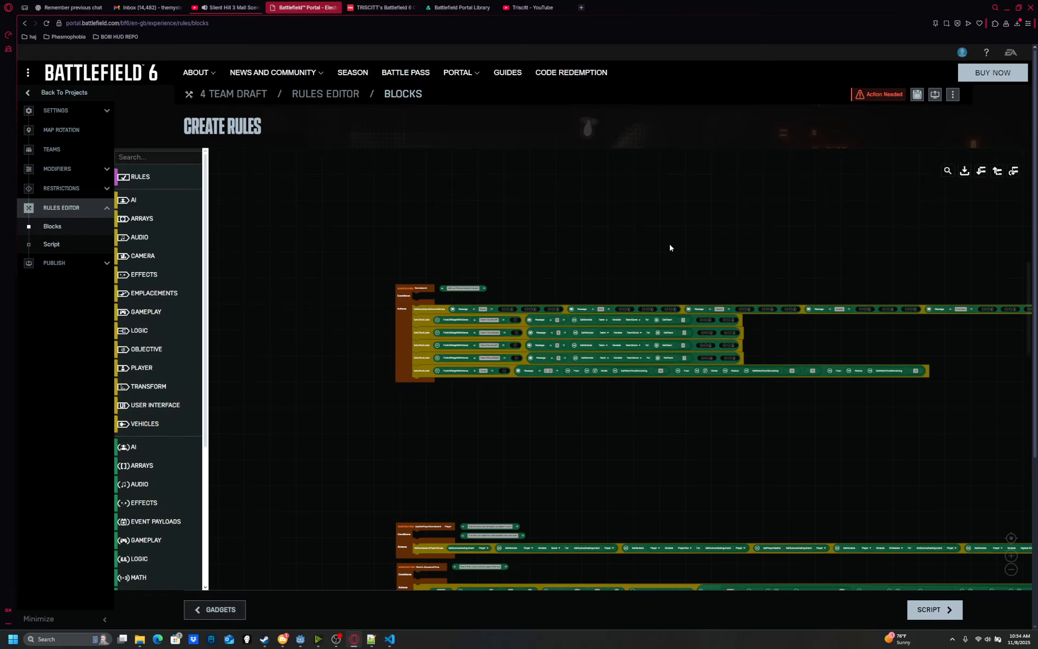
Return to the Tech Center map rotation and save the 4 Team Draft experience.
{"action": "left_click", "coordinate": [61, 130]}
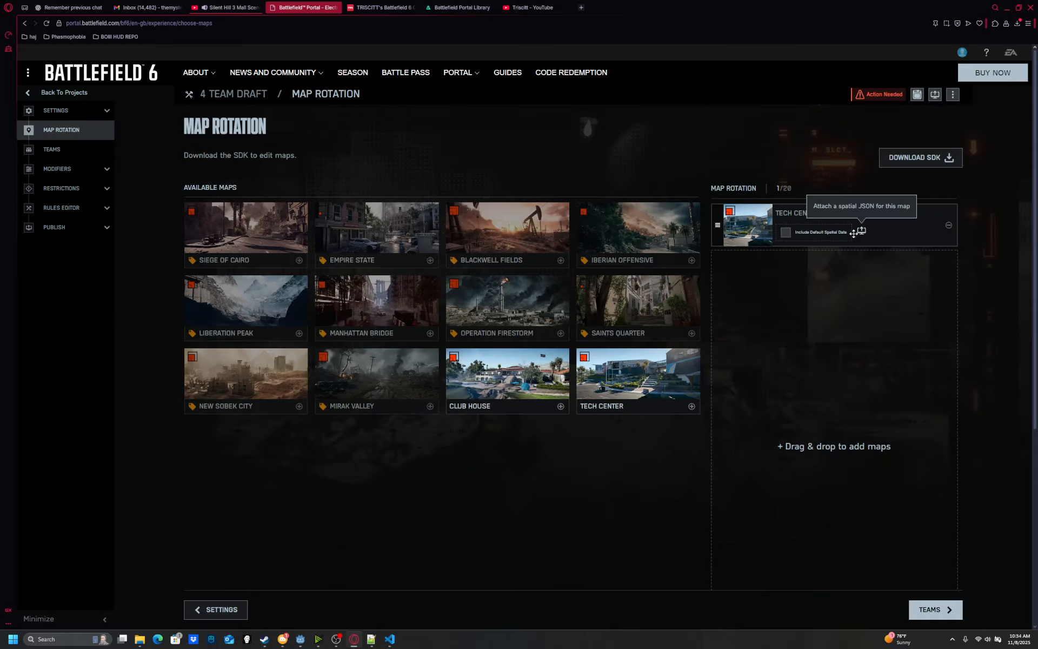
{"action": "left_click", "coordinate": [916, 95]}
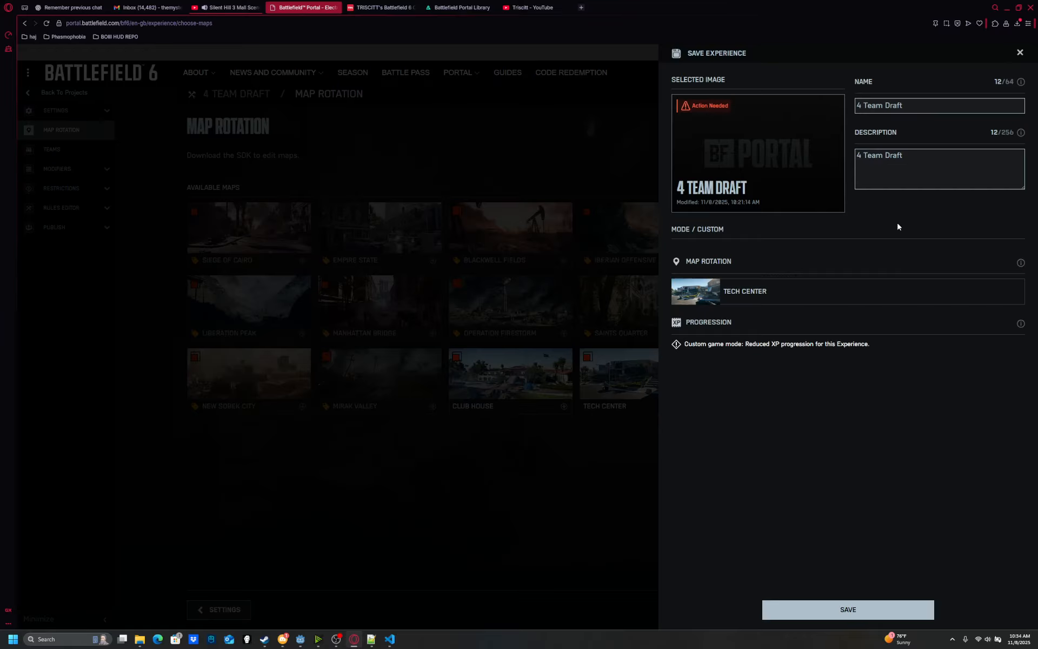
{"action": "left_click", "coordinate": [817, 609]}
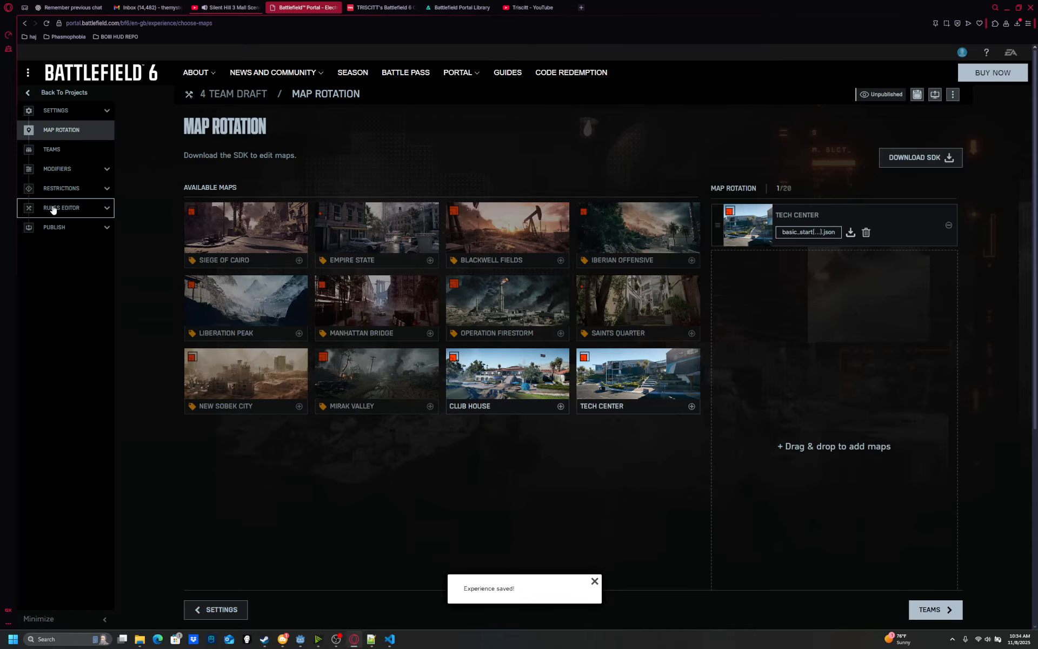
Open the Rules Editor's blocks workspace and examine the Scoreboard subroutine and the block groups around it.
{"action": "left_click", "coordinate": [53, 209]}
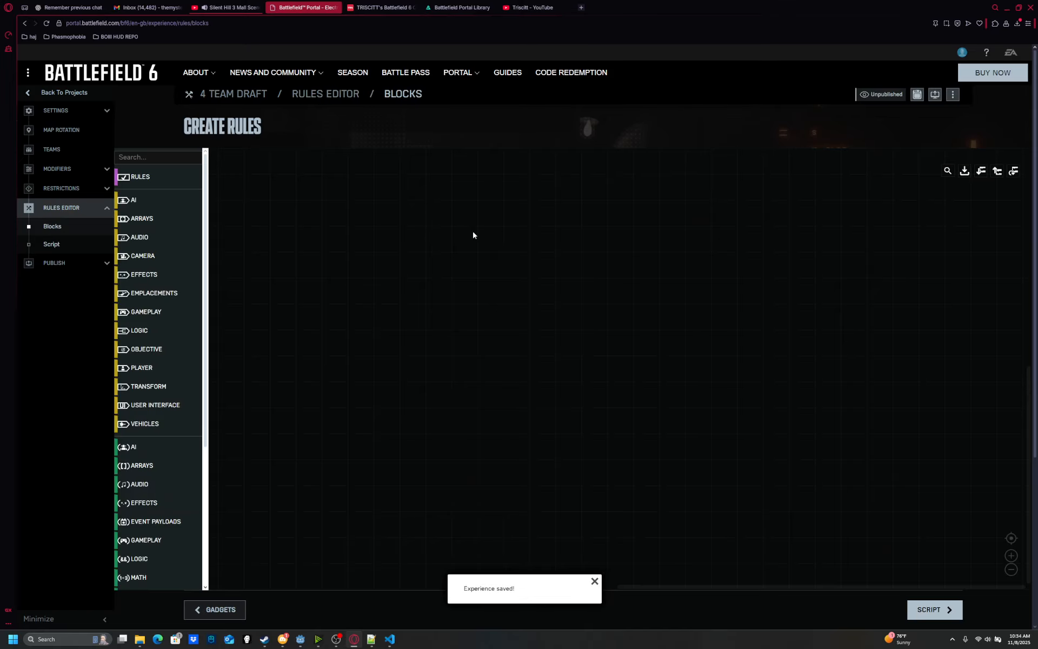
{"action": "scroll", "coordinate": [696, 220], "scroll_direction": "down", "scroll_amount": 1}
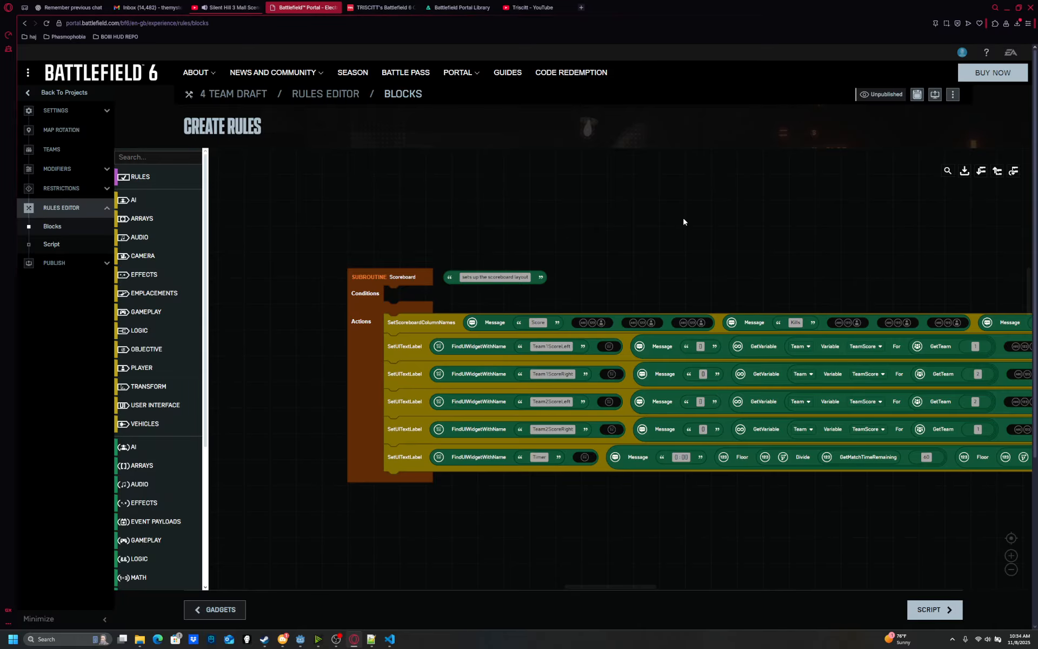
{"action": "scroll", "coordinate": [652, 232], "scroll_direction": "down", "scroll_amount": 1}
{"action": "scroll", "coordinate": [586, 241], "scroll_direction": "down", "scroll_amount": 2}
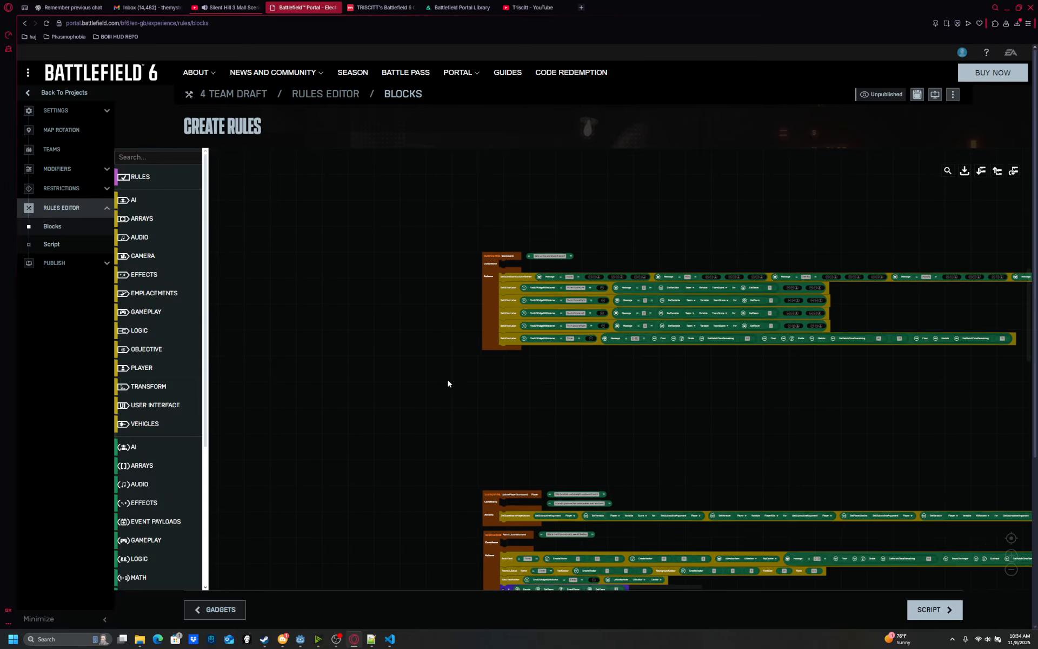
{"action": "left_click_drag", "start_coordinate": [447, 379], "coordinate": [787, 287]}
{"action": "left_click_drag", "start_coordinate": [619, 429], "coordinate": [719, 495]}
{"action": "left_click_drag", "start_coordinate": [618, 327], "coordinate": [645, 454]}
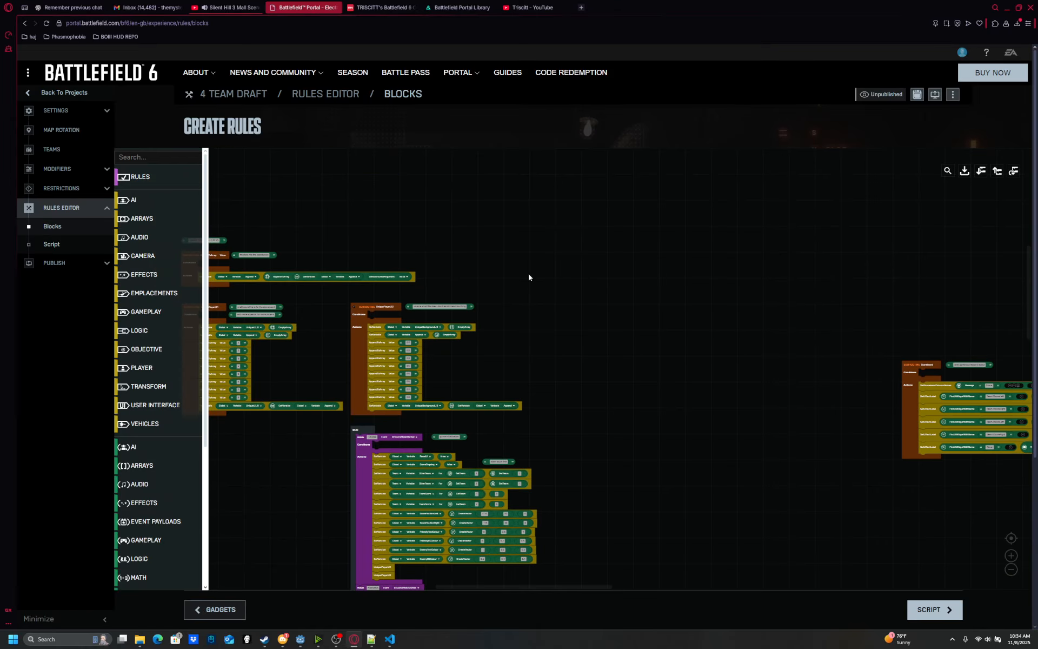
Examine the UniquePlayerUI1 and UniquePlayerUI2 subroutines up close.
{"action": "left_click_drag", "start_coordinate": [550, 335], "coordinate": [508, 348]}
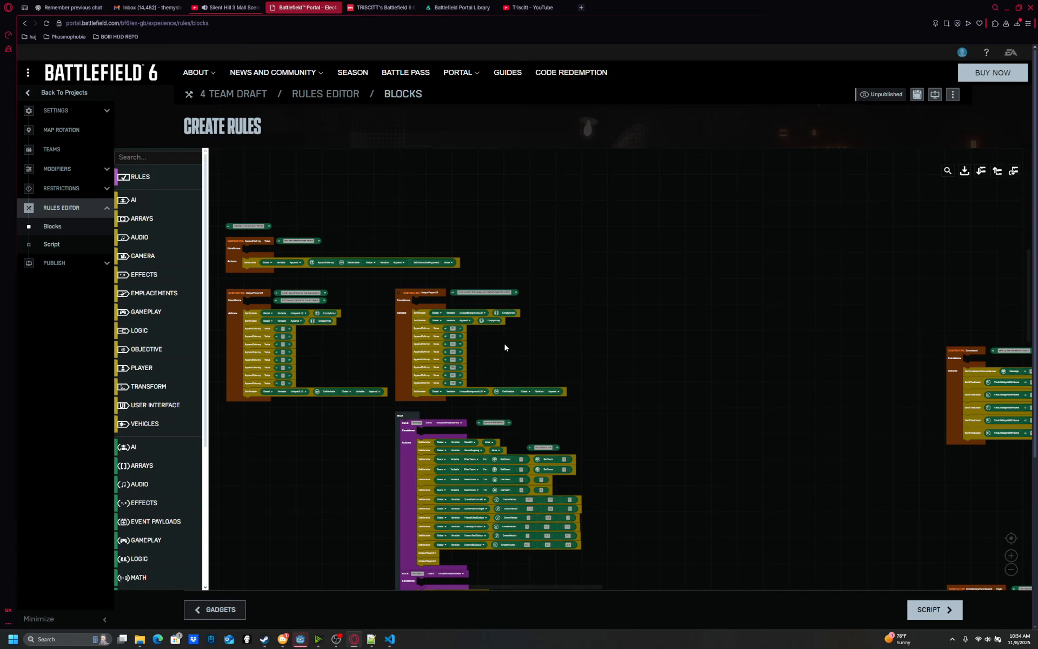
{"action": "scroll", "coordinate": [429, 267], "scroll_direction": "up", "scroll_amount": 3}
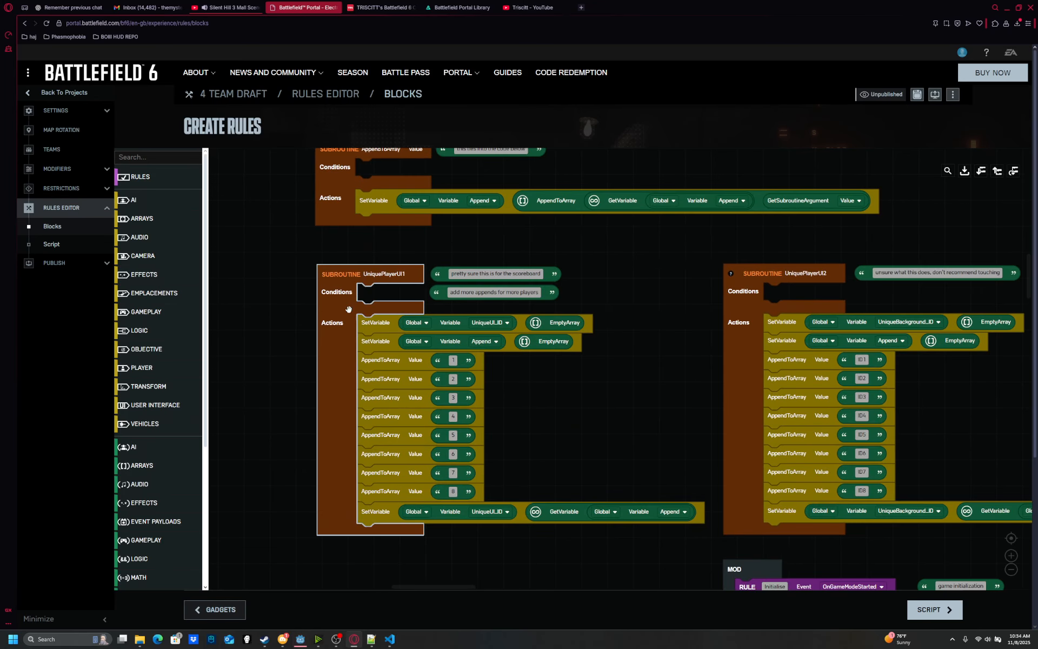
{"action": "scroll", "coordinate": [162, 468], "scroll_direction": "down", "scroll_amount": 6}
{"action": "scroll", "coordinate": [144, 538], "scroll_direction": "up", "scroll_amount": 3}
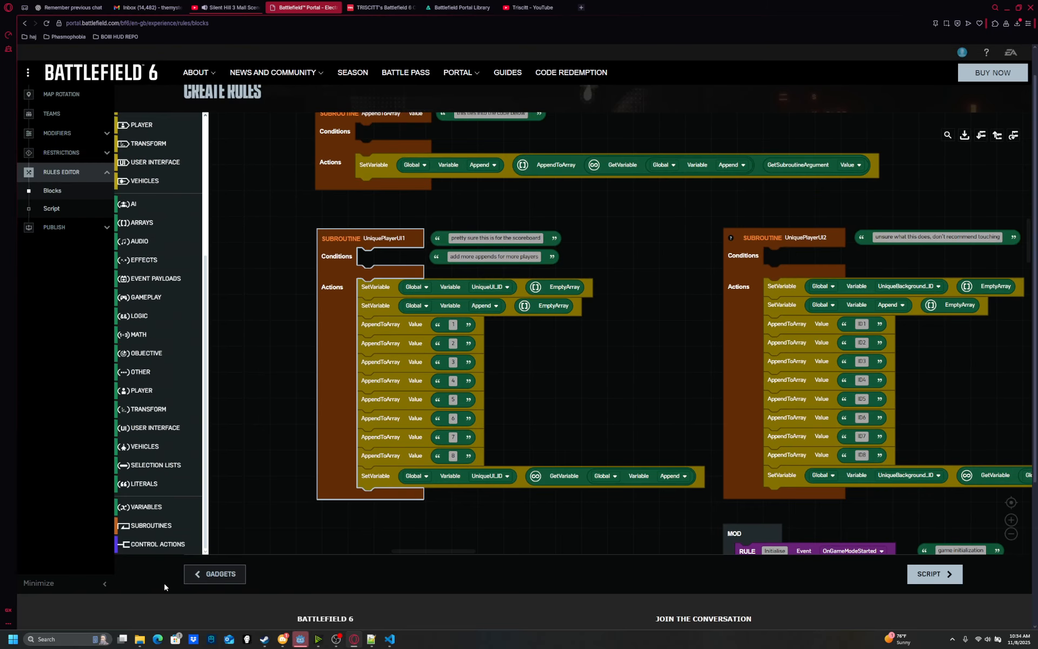
Inspect the available subroutine blocks and the Create Subroutine dialog, and close it without creating one.
{"action": "left_click", "coordinate": [147, 531]}
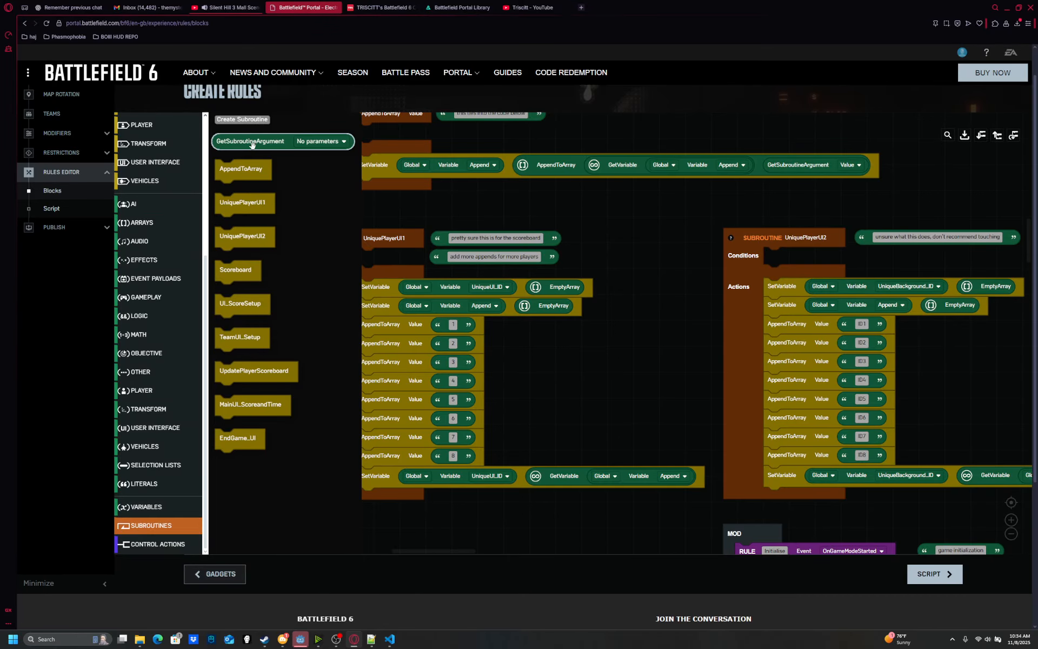
{"action": "left_click", "coordinate": [242, 124]}
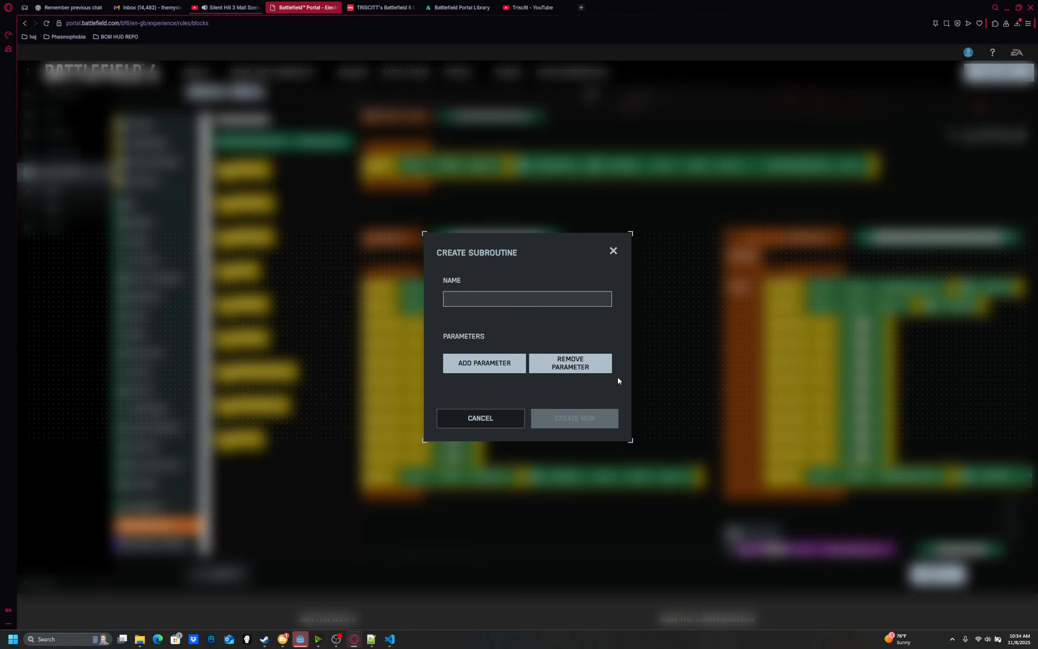
{"action": "left_click", "coordinate": [476, 418]}
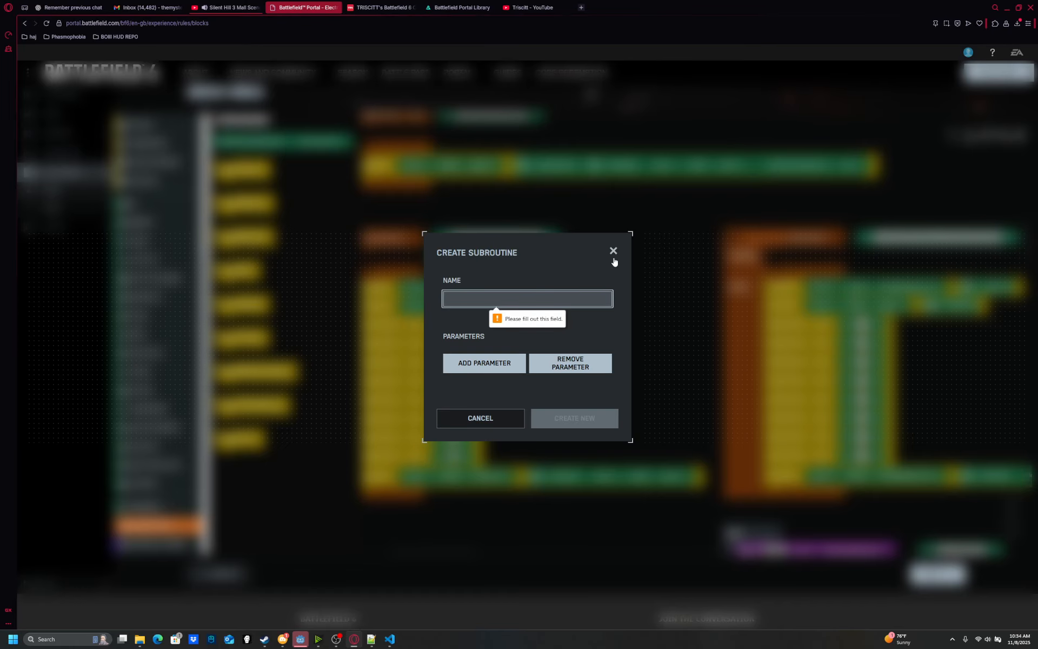
{"action": "left_click", "coordinate": [613, 253]}
Examine the Initialise rule in the MOD block, including its OnGameModeStarted event, conditions and SetVariable actions.
{"action": "left_click_drag", "start_coordinate": [552, 424], "coordinate": [404, 296]}
{"action": "scroll", "coordinate": [513, 394], "scroll_direction": "down", "scroll_amount": 3}
{"action": "left_click_drag", "start_coordinate": [448, 429], "coordinate": [290, 304]}
{"action": "scroll", "coordinate": [325, 296], "scroll_direction": "up", "scroll_amount": 3}
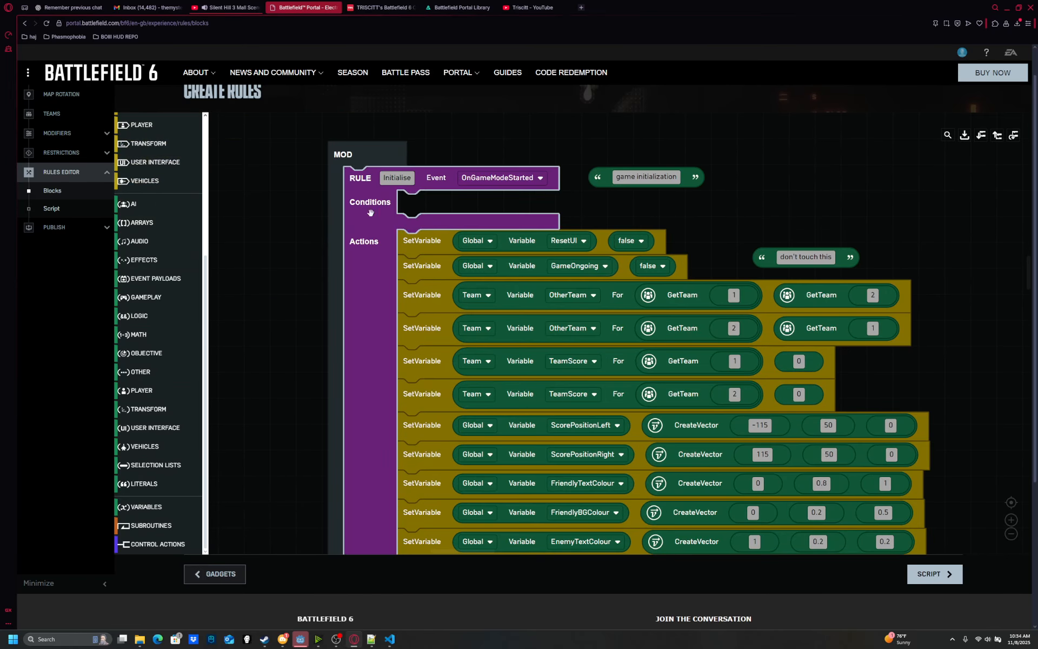
{"action": "left_click_drag", "start_coordinate": [575, 216], "coordinate": [578, 247]}
Add a new rule block in the empty workspace area beside the Scoreboard subroutine.
{"action": "scroll", "coordinate": [535, 244], "scroll_direction": "down", "scroll_amount": 3}
{"action": "left_click_drag", "start_coordinate": [847, 244], "coordinate": [617, 323]}
{"action": "left_click_drag", "start_coordinate": [763, 253], "coordinate": [468, 395]}
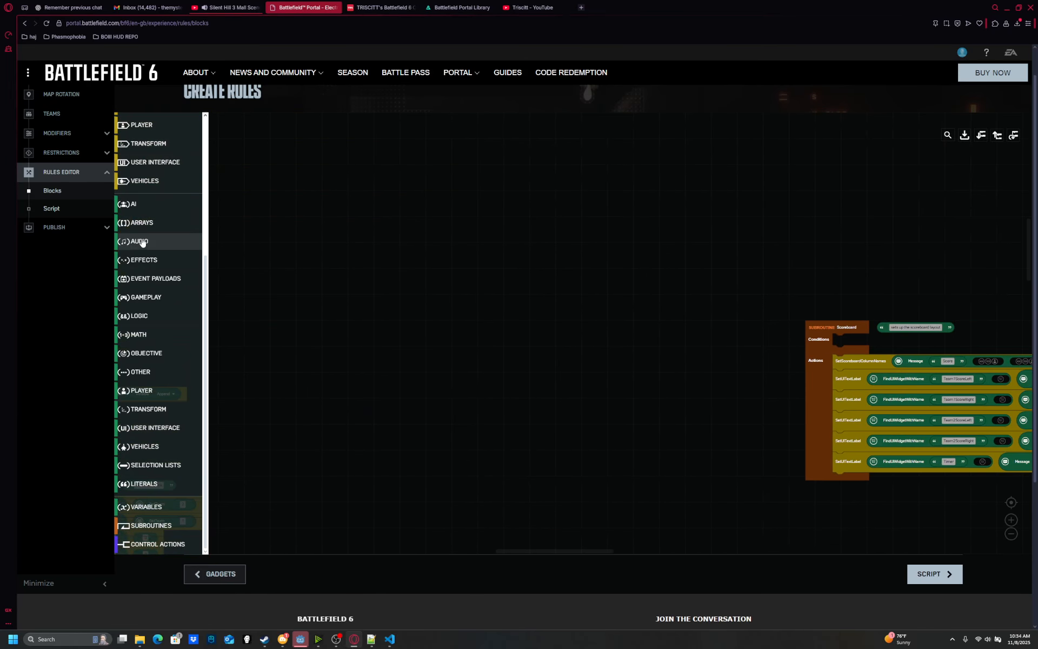
{"action": "scroll", "coordinate": [137, 242], "scroll_direction": "up", "scroll_amount": 5}
{"action": "left_click", "coordinate": [140, 141]}
{"action": "left_click_drag", "start_coordinate": [241, 154], "coordinate": [468, 292]}
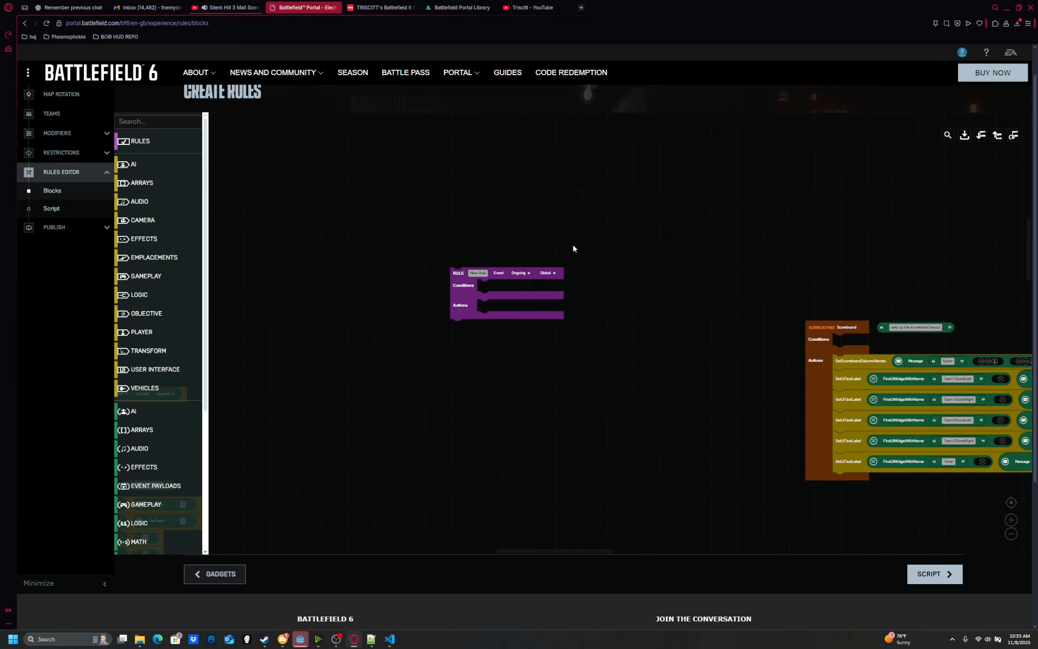
Inspect the new rule's name field and its list of event types.
{"action": "scroll", "coordinate": [407, 246], "scroll_direction": "up", "scroll_amount": 6}
{"action": "left_click_drag", "start_coordinate": [631, 333], "coordinate": [530, 282]}
{"action": "left_click", "coordinate": [506, 272]}
{"action": "left_click", "coordinate": [571, 304]}
{"action": "left_click", "coordinate": [610, 277]}
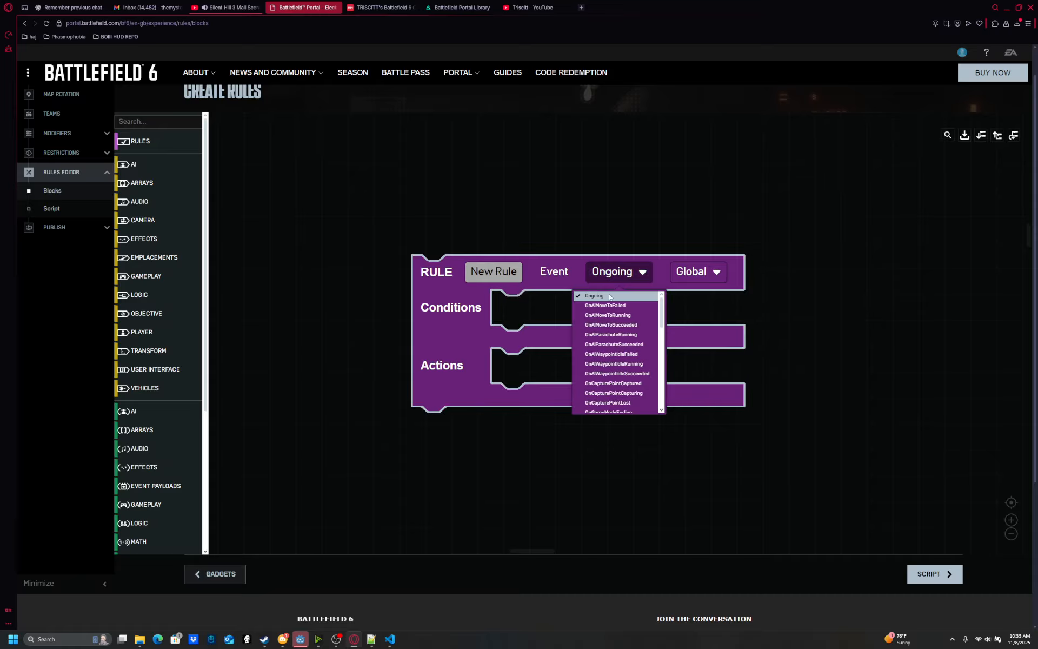
Review the object types that the new rule's Ongoing event can target, and leave it on Global.
{"action": "left_click", "coordinate": [698, 276]}
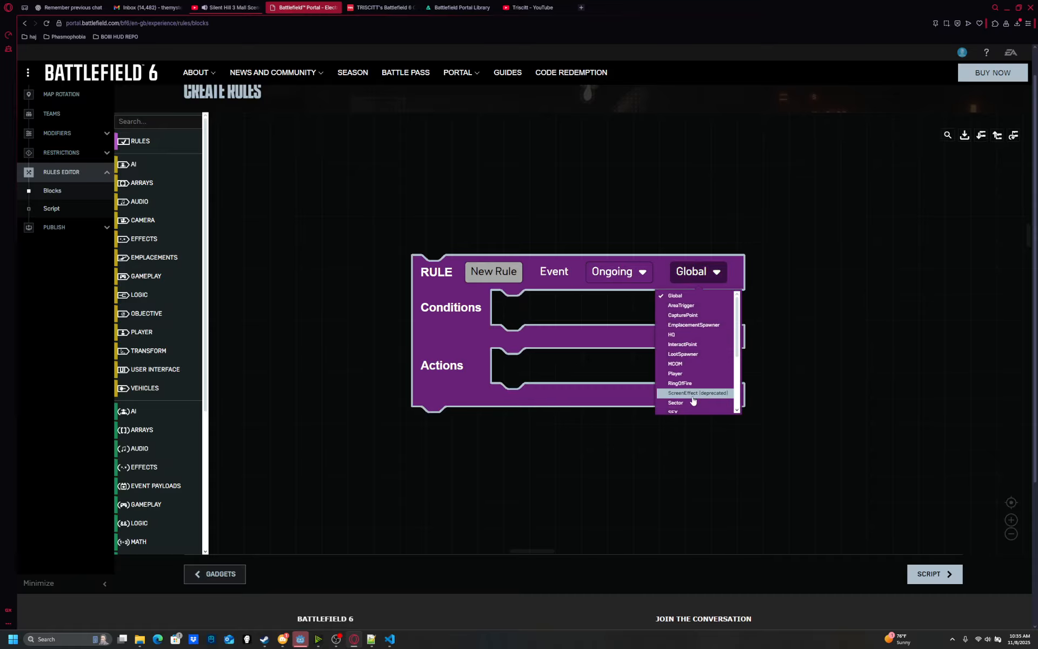
{"action": "scroll", "coordinate": [696, 400], "scroll_direction": "down", "scroll_amount": 5}
{"action": "scroll", "coordinate": [697, 420], "scroll_direction": "up", "scroll_amount": 4}
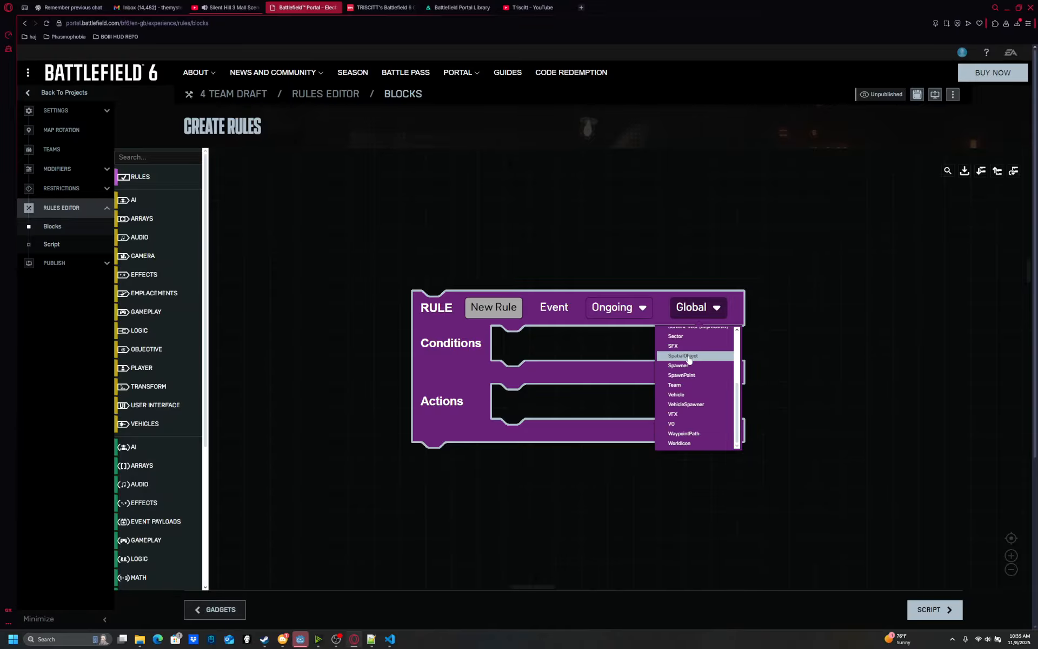
{"action": "scroll", "coordinate": [687, 389], "scroll_direction": "up", "scroll_amount": 4}
{"action": "scroll", "coordinate": [676, 365], "scroll_direction": "down", "scroll_amount": 3}
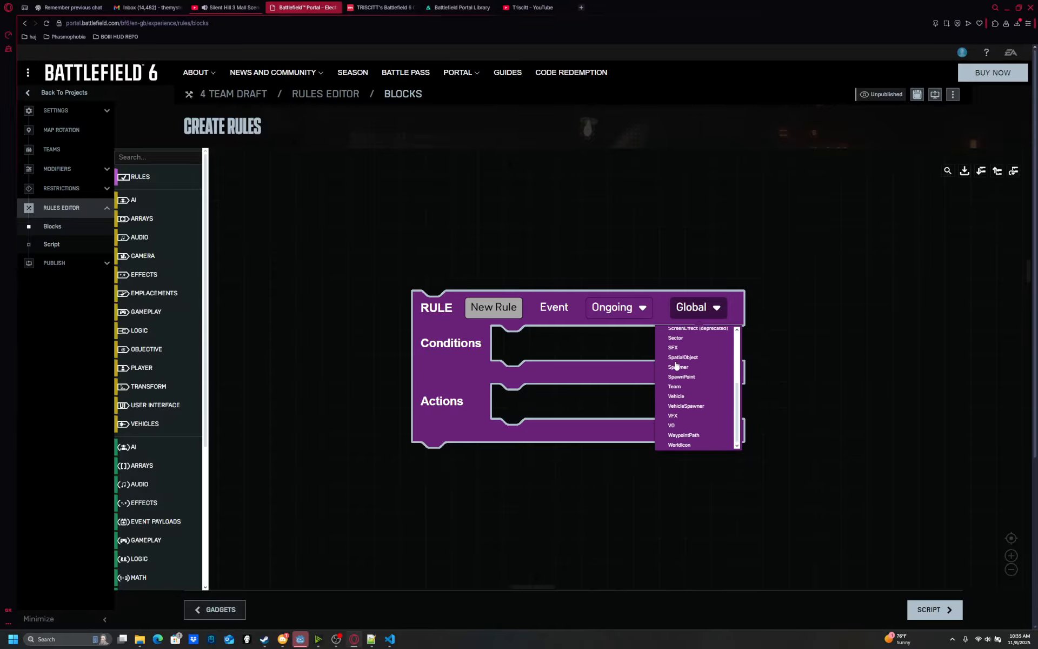
{"action": "scroll", "coordinate": [675, 365], "scroll_direction": "up", "scroll_amount": 3}
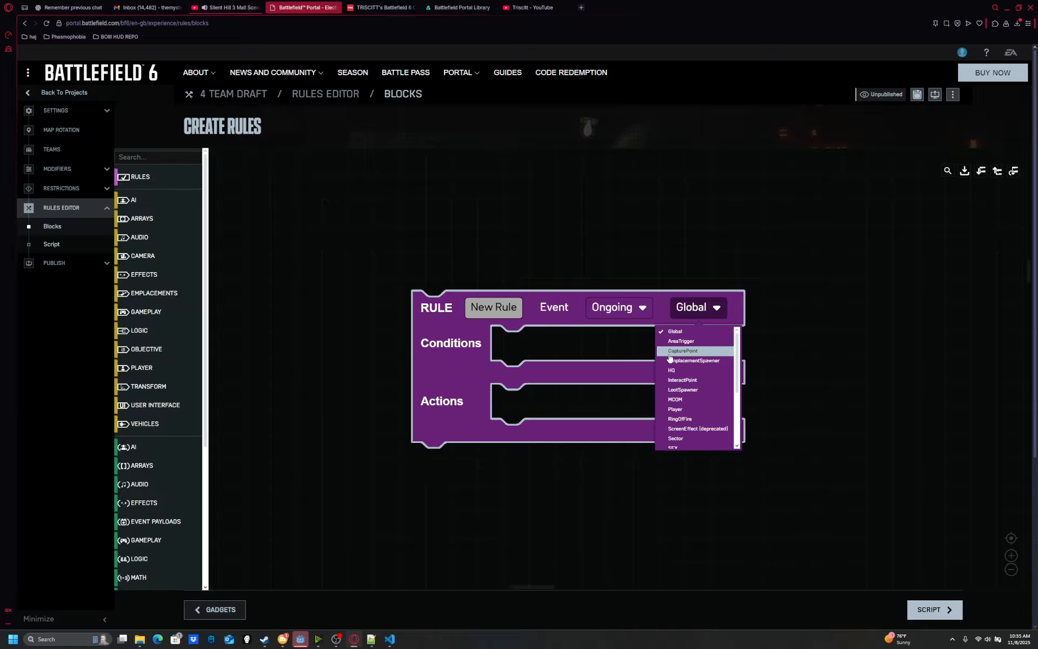
{"action": "left_click", "coordinate": [488, 255]}
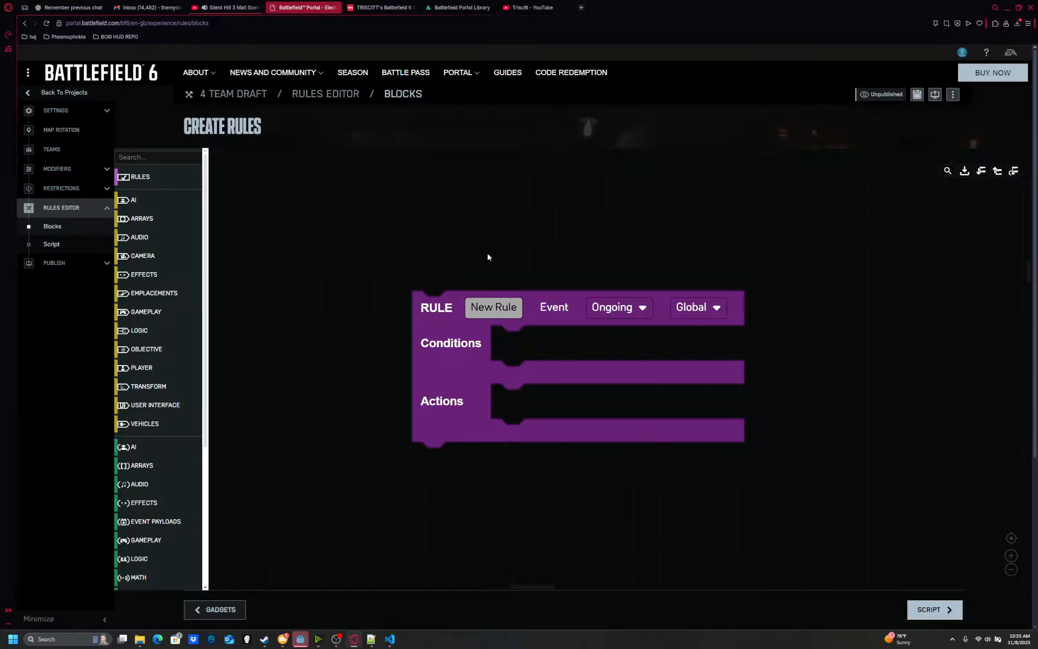
Recheck the Ongoing event's target options down to WorldIcon, and close the list without changing Global.
{"action": "left_click_drag", "start_coordinate": [450, 251], "coordinate": [441, 255]}
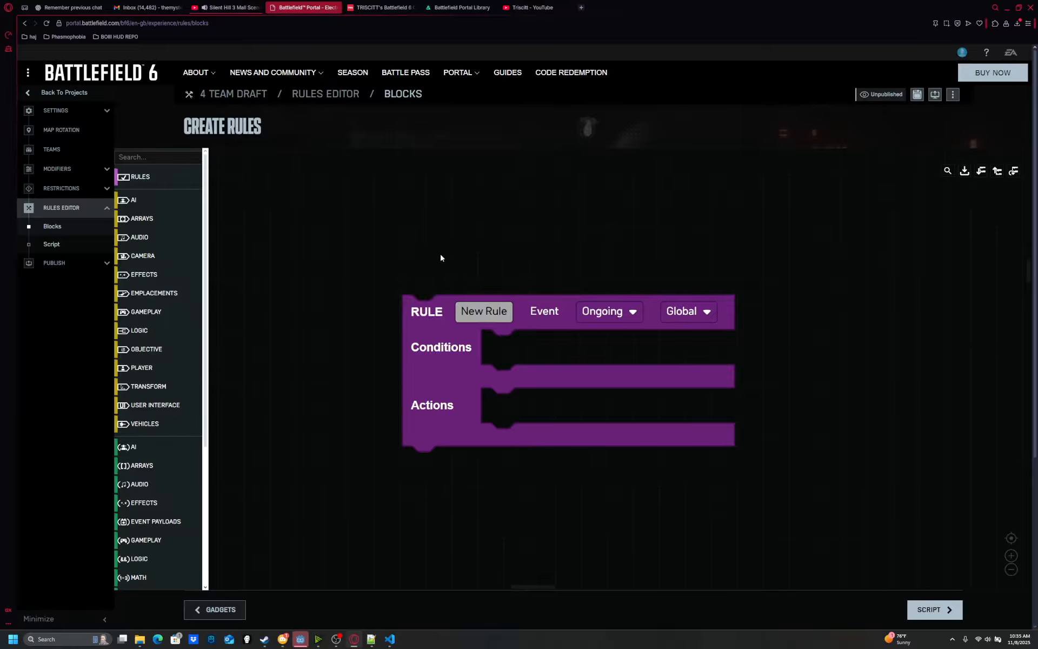
{"action": "left_click", "coordinate": [697, 313]}
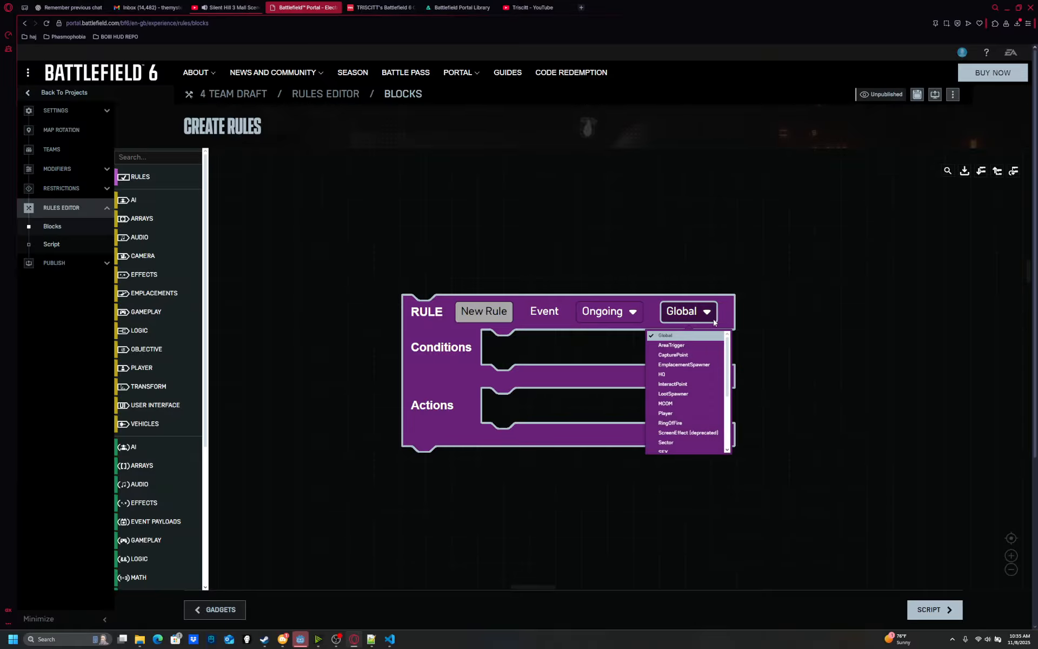
{"action": "scroll", "coordinate": [714, 397], "scroll_direction": "down", "scroll_amount": 5}
{"action": "scroll", "coordinate": [712, 399], "scroll_direction": "down", "scroll_amount": 5}
{"action": "scroll", "coordinate": [706, 425], "scroll_direction": "up", "scroll_amount": 5}
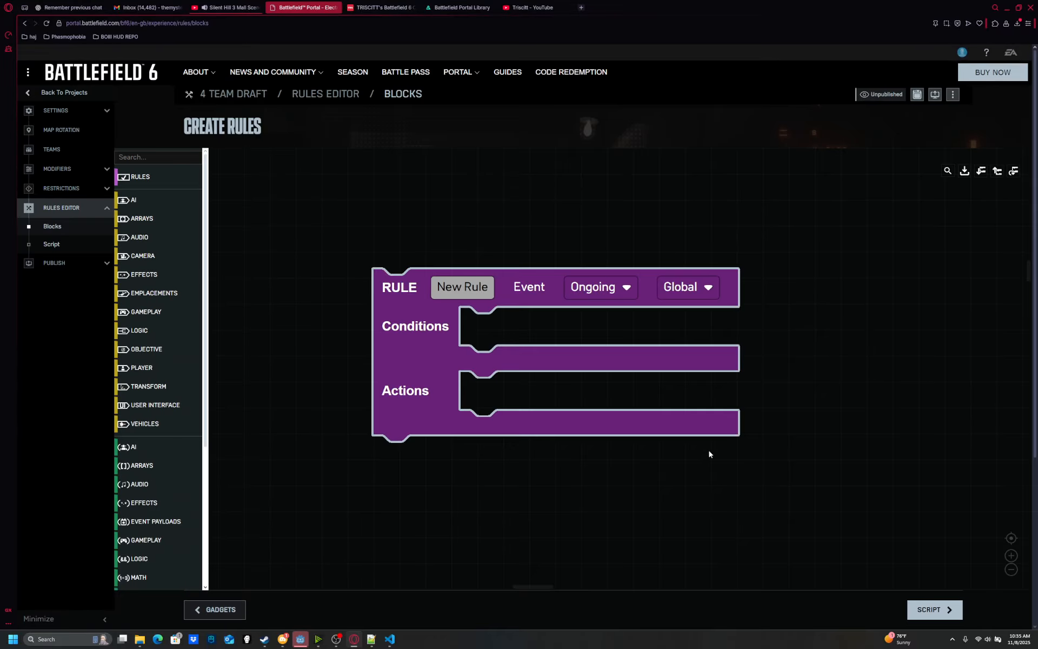
{"action": "left_click", "coordinate": [698, 287]}
{"action": "scroll", "coordinate": [684, 405], "scroll_direction": "down", "scroll_amount": 5}
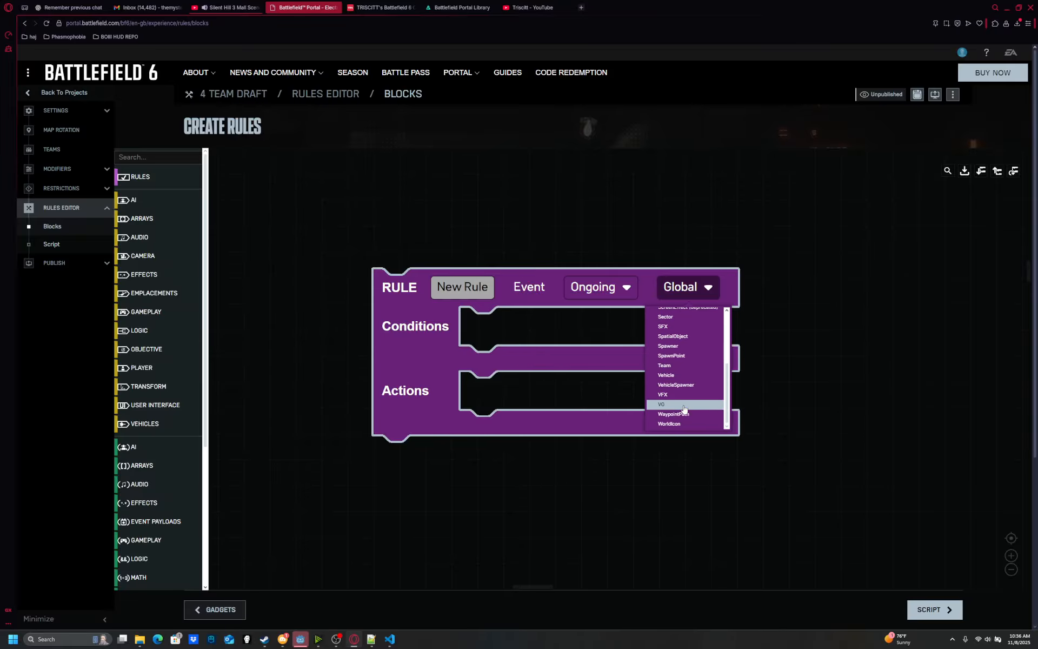
{"action": "scroll", "coordinate": [684, 409], "scroll_direction": "down", "scroll_amount": 2}
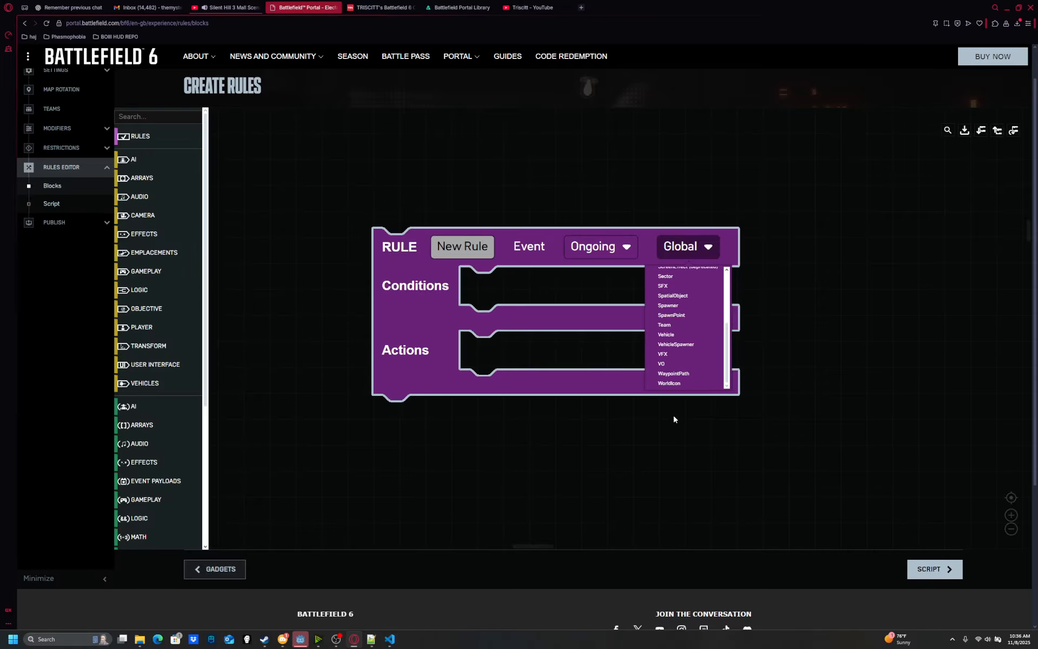
{"action": "left_click", "coordinate": [675, 420]}
Look through the block categories down to Variables, Subroutines and Control Actions, with the new rule in view.
{"action": "scroll", "coordinate": [454, 407], "scroll_direction": "down", "scroll_amount": 4}
{"action": "scroll", "coordinate": [176, 497], "scroll_direction": "down", "scroll_amount": 5}
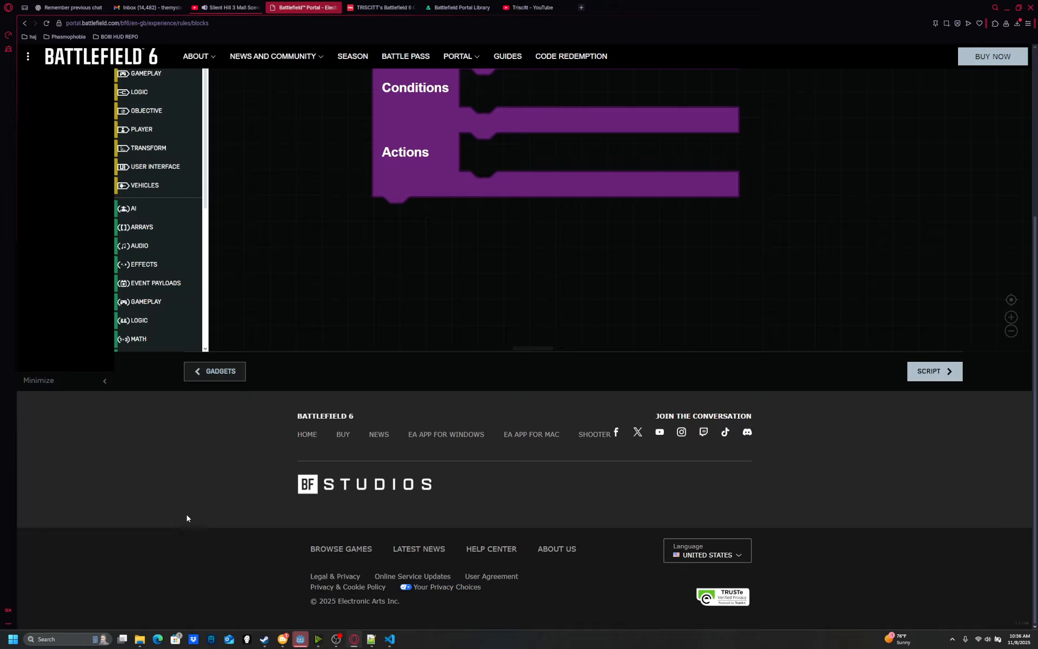
{"action": "scroll", "coordinate": [190, 522], "scroll_direction": "up", "scroll_amount": 8}
{"action": "scroll", "coordinate": [190, 584], "scroll_direction": "down", "scroll_amount": 6}
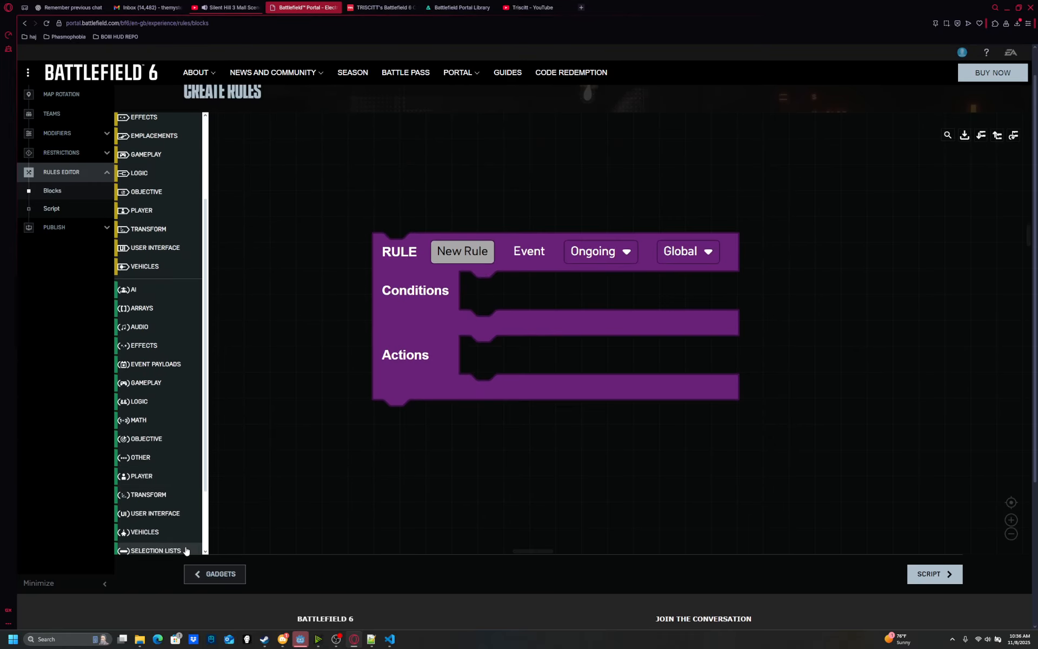
{"action": "scroll", "coordinate": [187, 560], "scroll_direction": "down", "scroll_amount": 5}
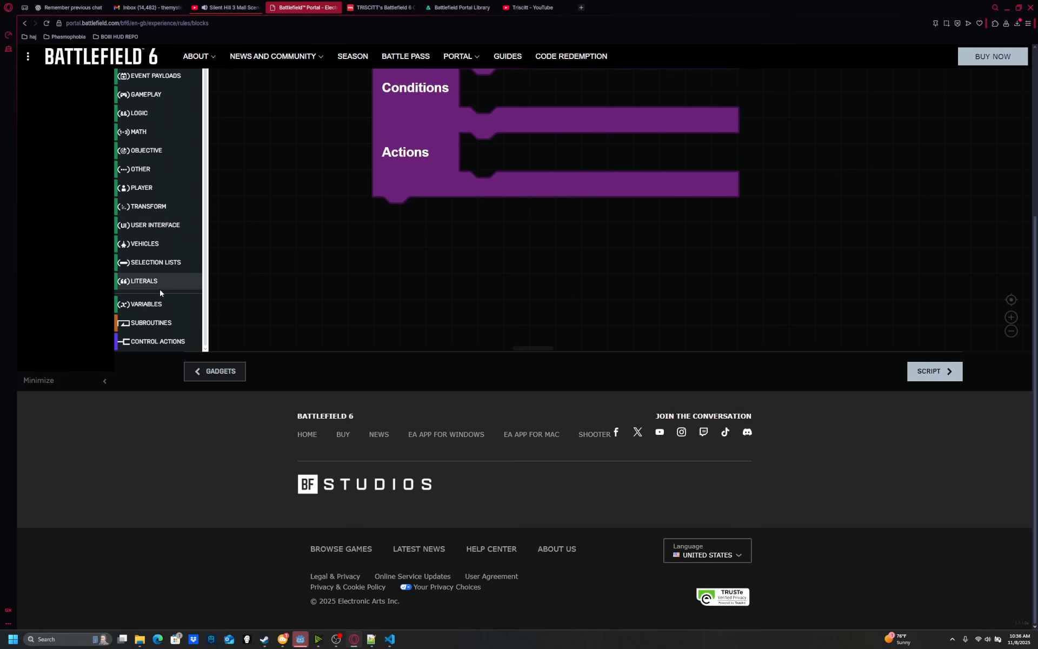
{"action": "scroll", "coordinate": [186, 552], "scroll_direction": "up", "scroll_amount": 10}
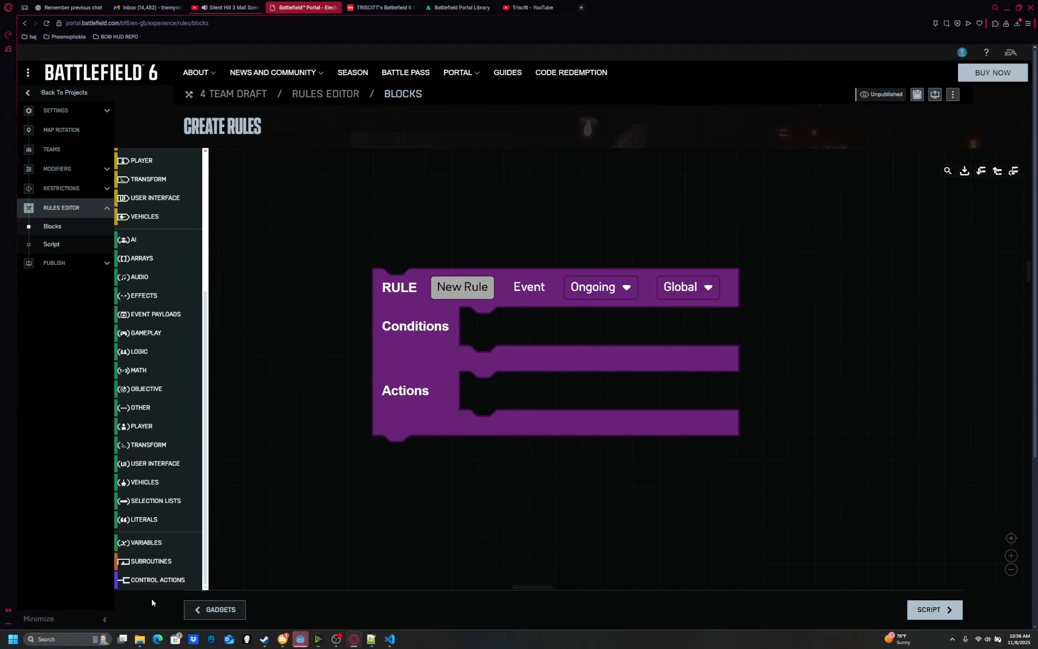
{"action": "scroll", "coordinate": [158, 488], "scroll_direction": "down", "scroll_amount": 5}
{"action": "scroll", "coordinate": [162, 495], "scroll_direction": "down", "scroll_amount": 5}
{"action": "scroll", "coordinate": [164, 503], "scroll_direction": "up", "scroll_amount": 10}
{"action": "scroll", "coordinate": [308, 425], "scroll_direction": "down", "scroll_amount": 4}
{"action": "scroll", "coordinate": [489, 617], "scroll_direction": "down", "scroll_amount": 5}
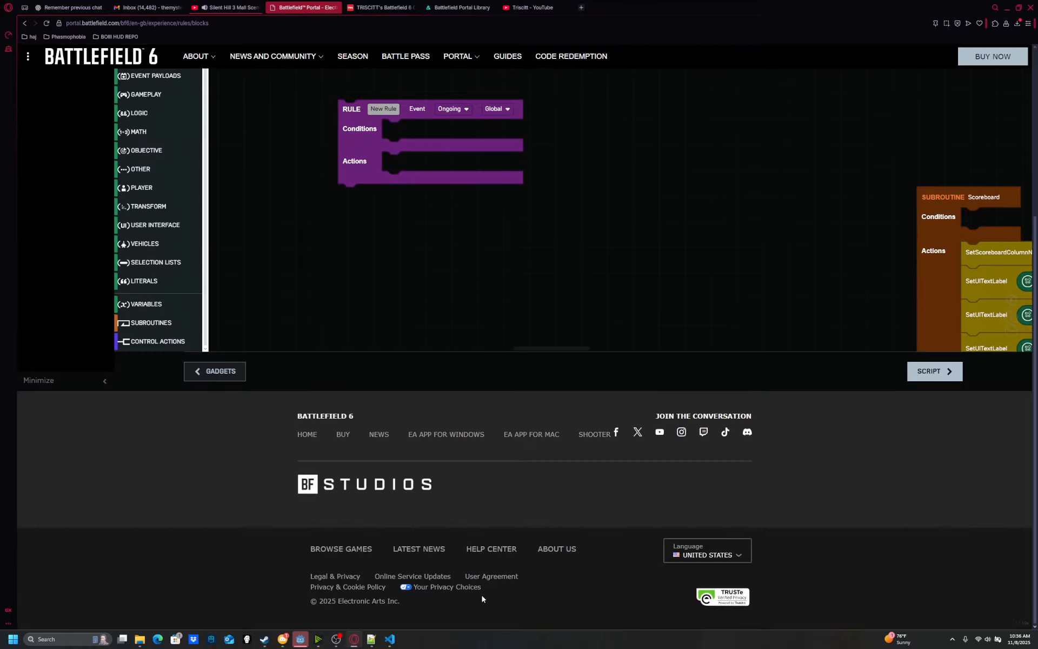
{"action": "scroll", "coordinate": [433, 627], "scroll_direction": "up", "scroll_amount": 5}
{"action": "scroll", "coordinate": [622, 505], "scroll_direction": "left", "scroll_amount": 3}
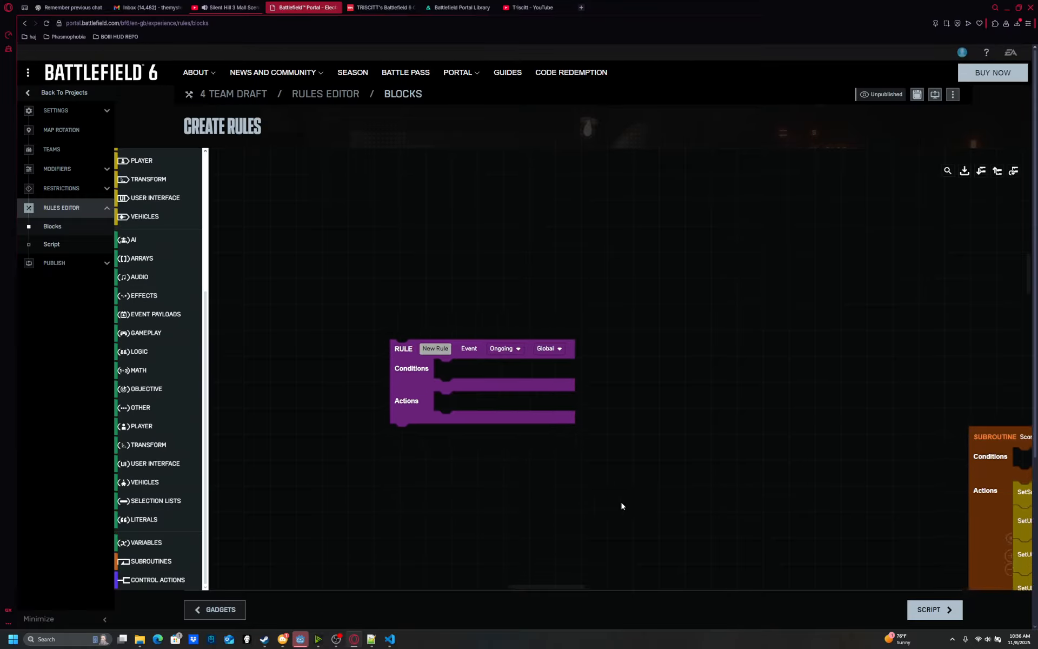